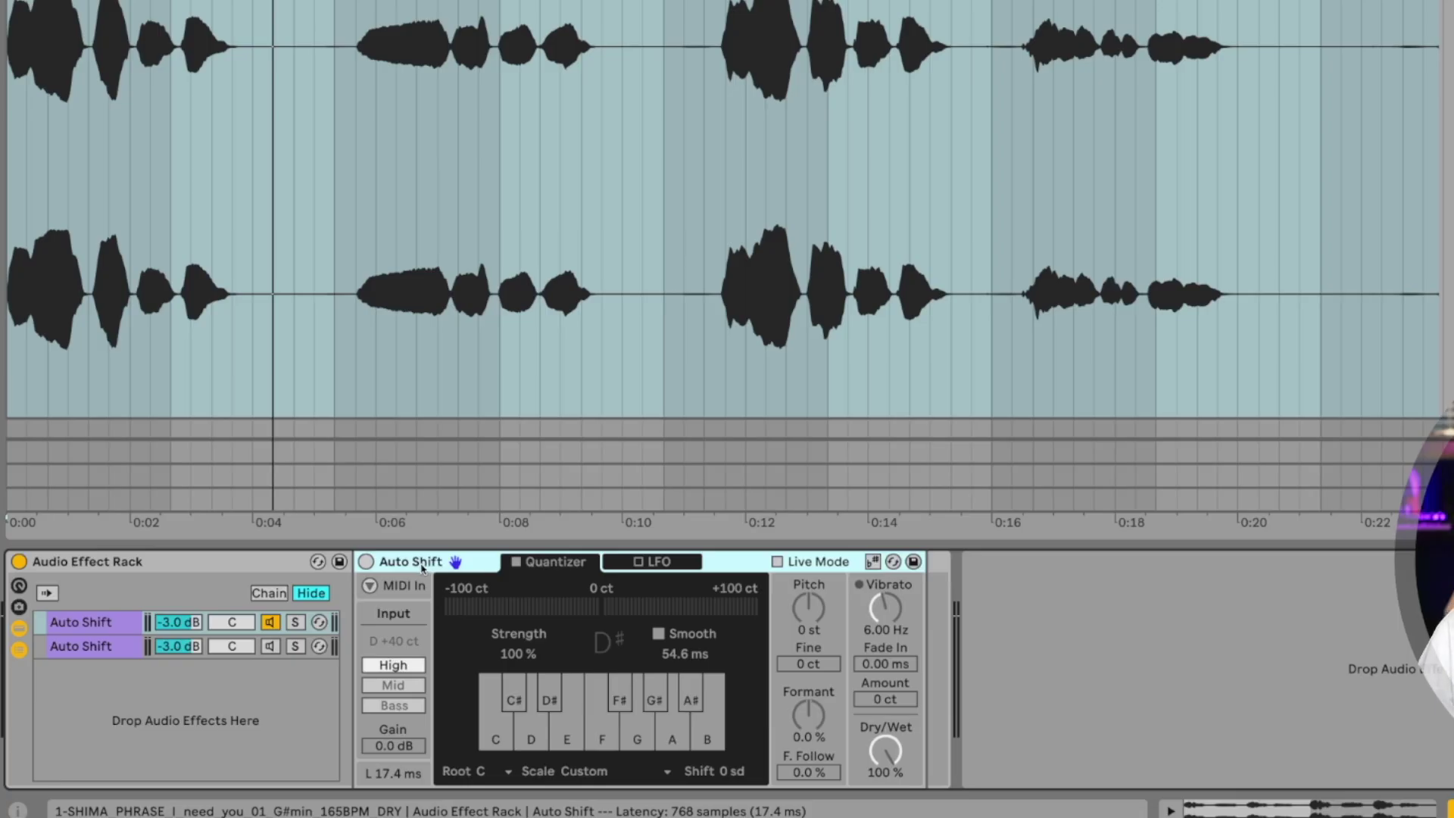
# Open the vocal clip's sample view and play back the dry vocal phrase.
pyautogui.click(527, 366)
pyautogui.doubleClick(513, 40)
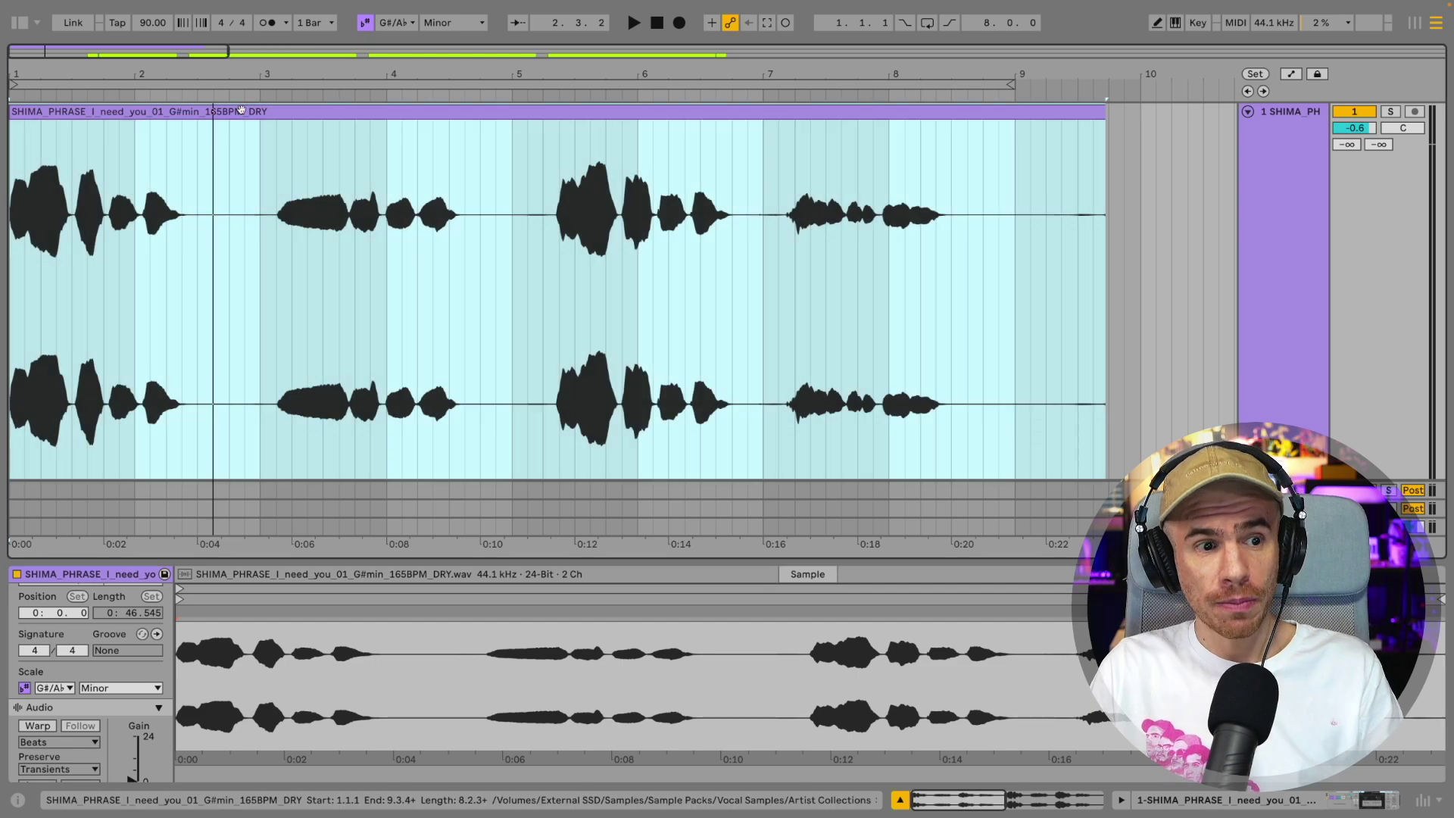
pyautogui.press('space')
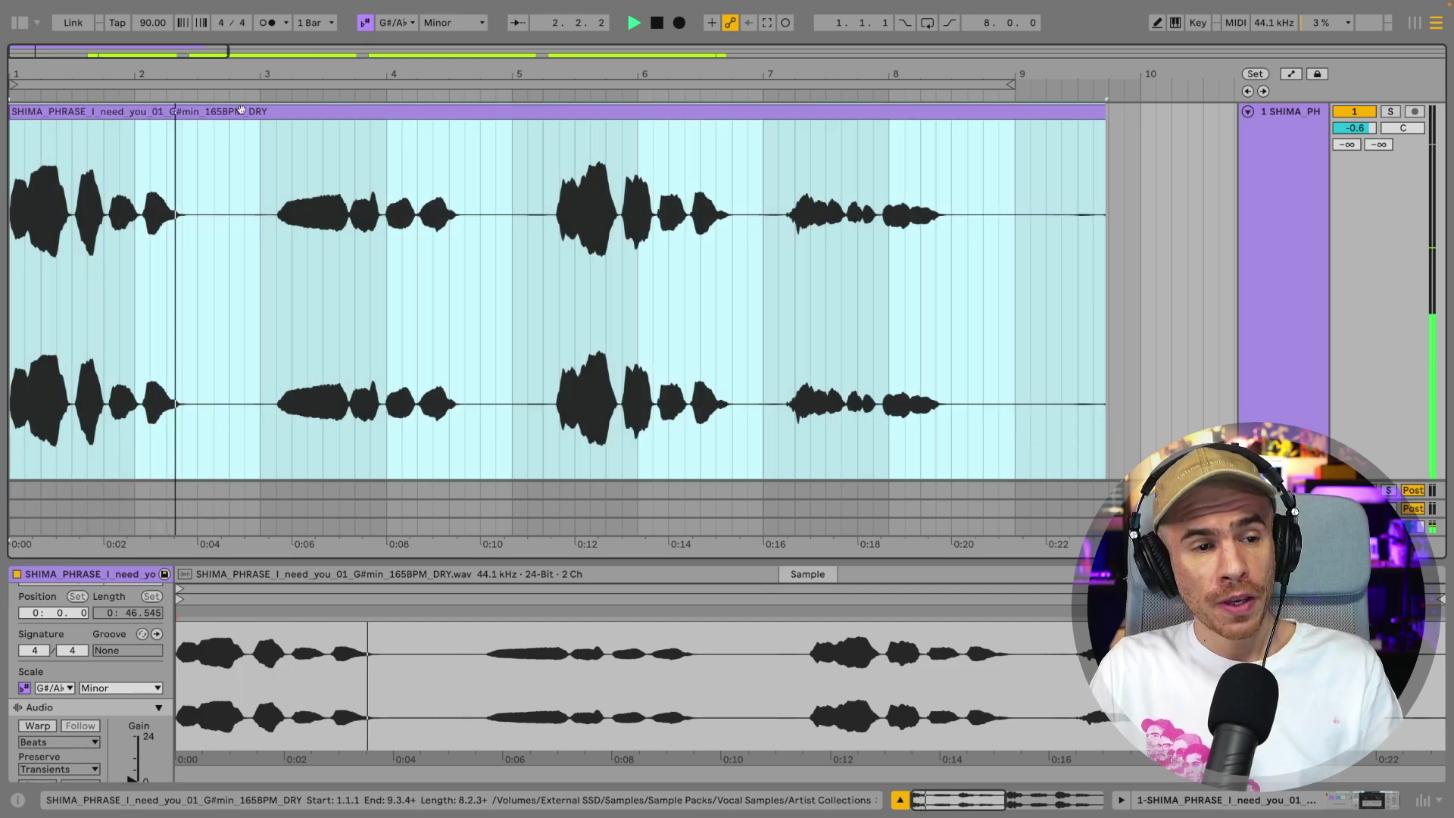
pyautogui.press('space')
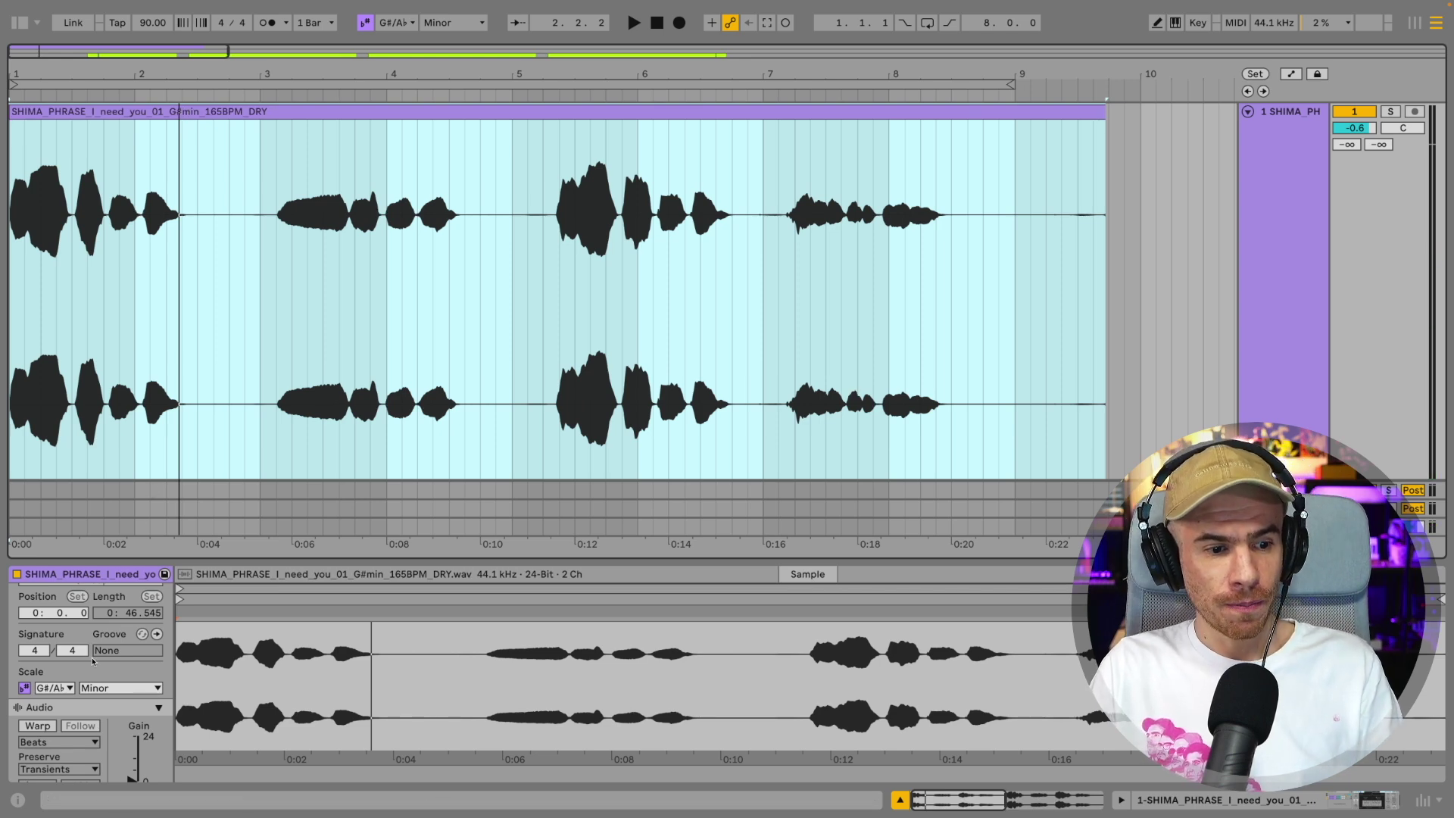
# Set the vocal clip's scale root to G#/Ab and enable the first Auto Shift so that it follows the clip scale.
pyautogui.click(70, 690)
pyautogui.click(62, 635)
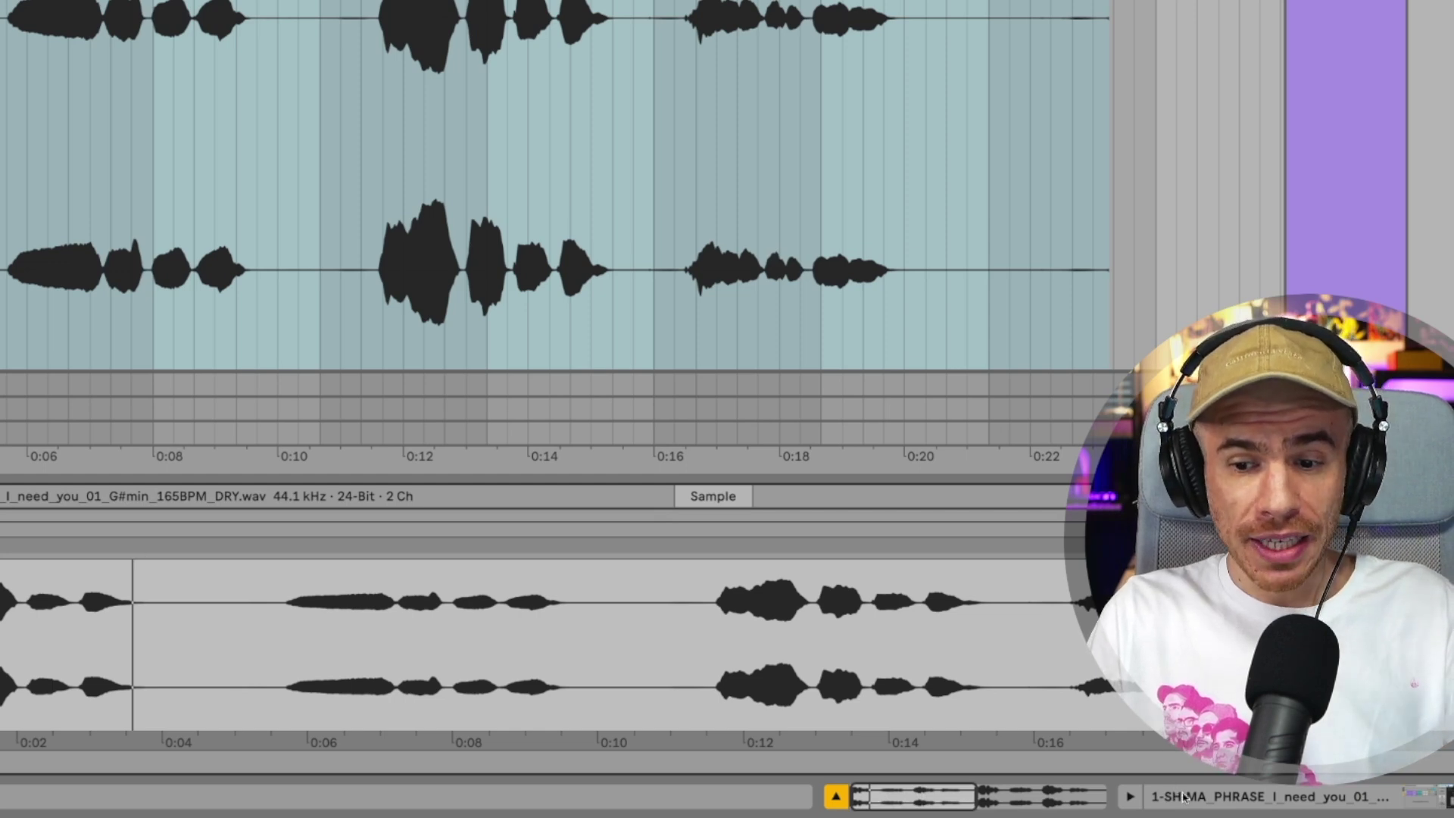
pyautogui.hotkey('shift', 'Tab')
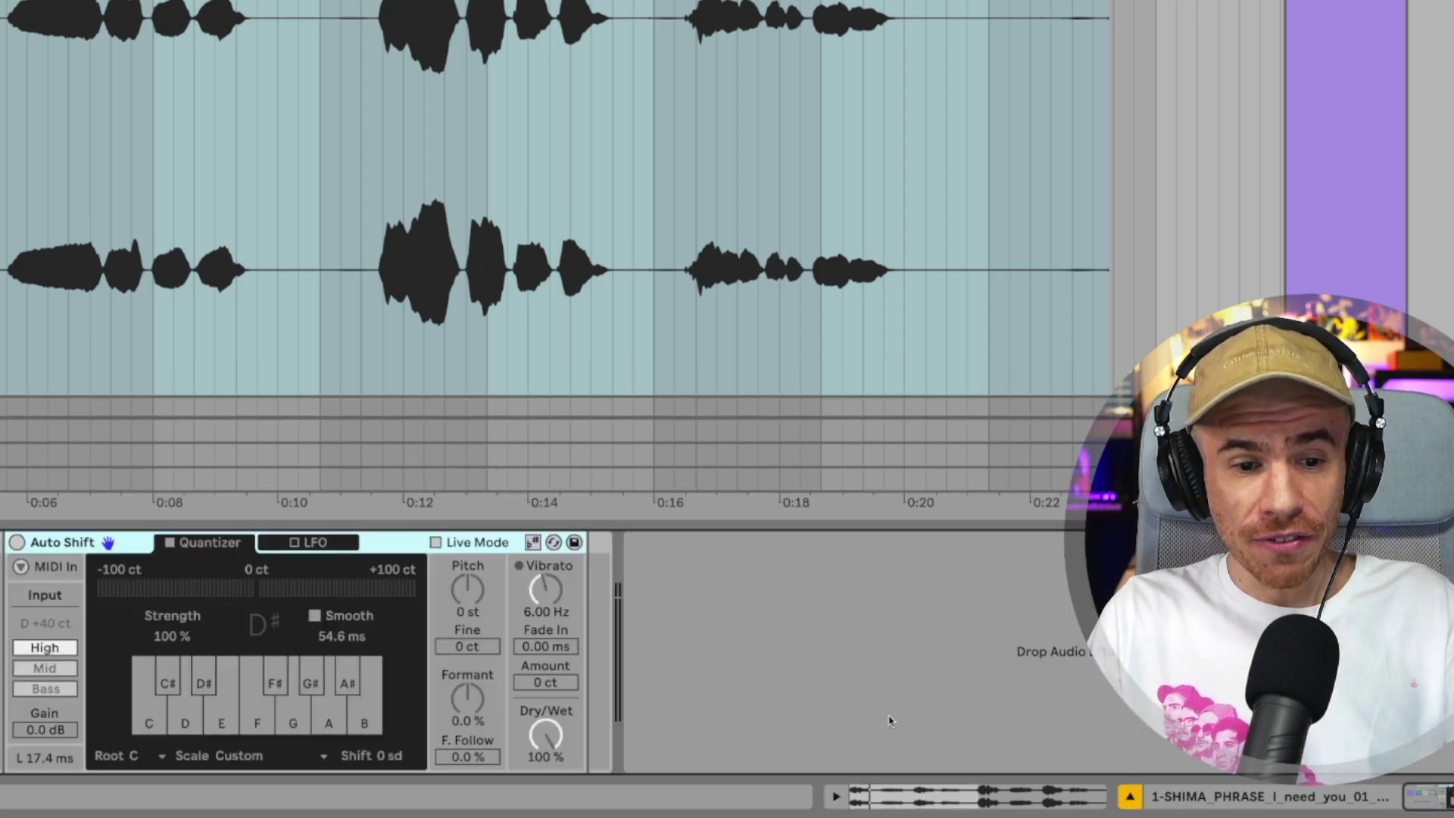
pyautogui.click(22, 542)
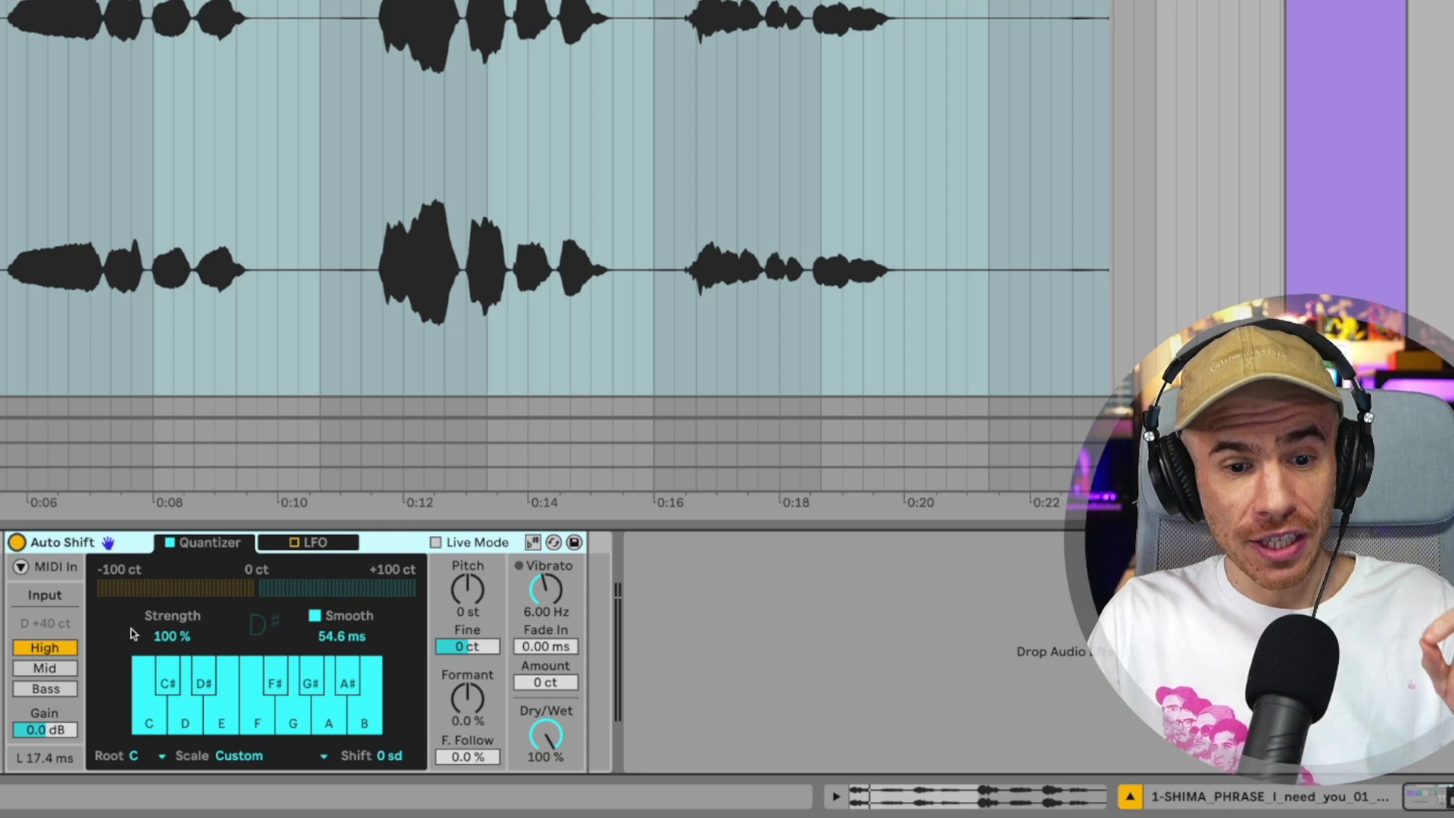
pyautogui.click(533, 543)
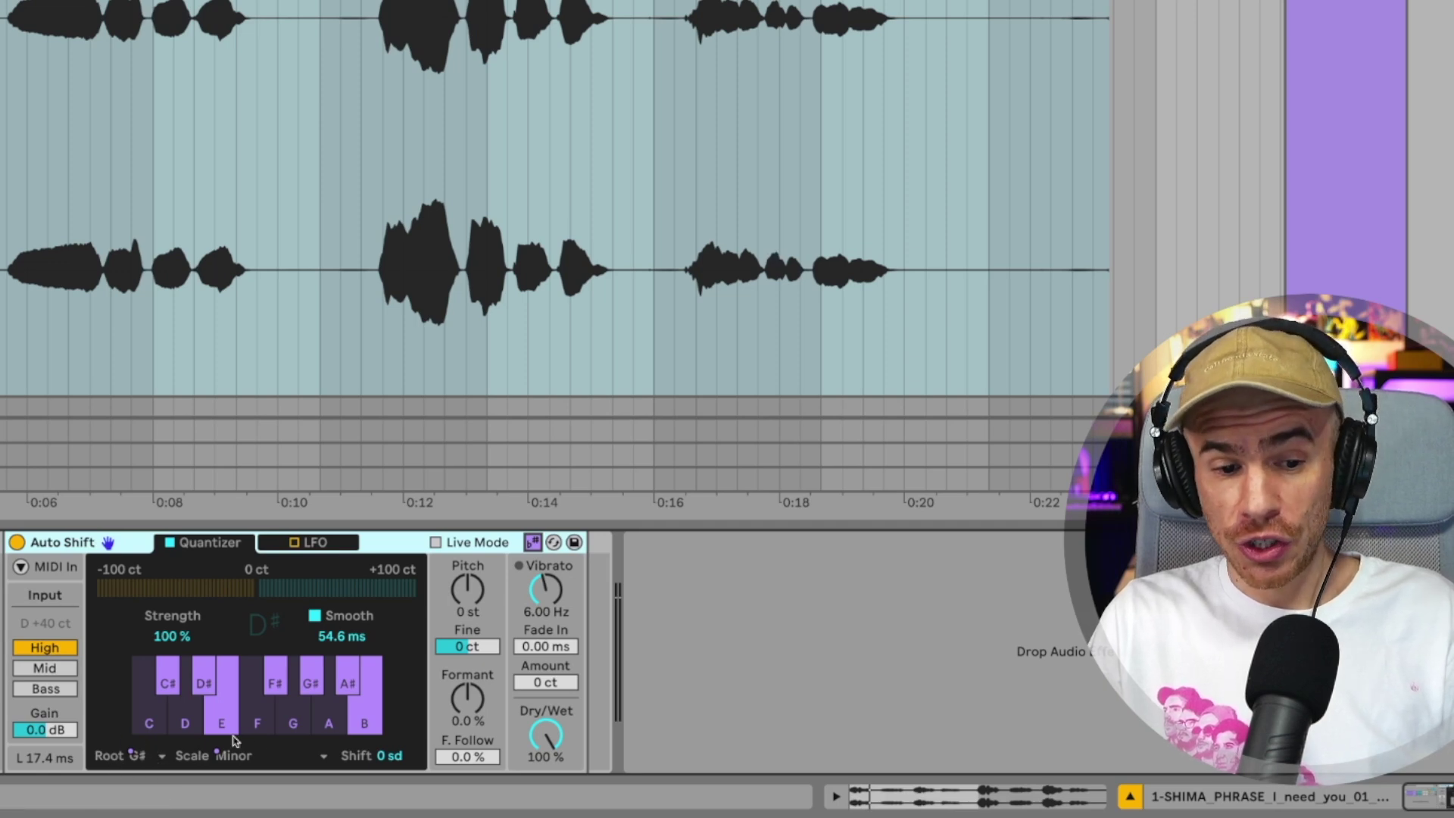
# Set the quantizer's Smooth to 66.0 ms and try out pitch shifts such as 2 st during playback, ending at 0 st.
pyautogui.moveTo(335, 647); pyautogui.dragTo(336, 640)
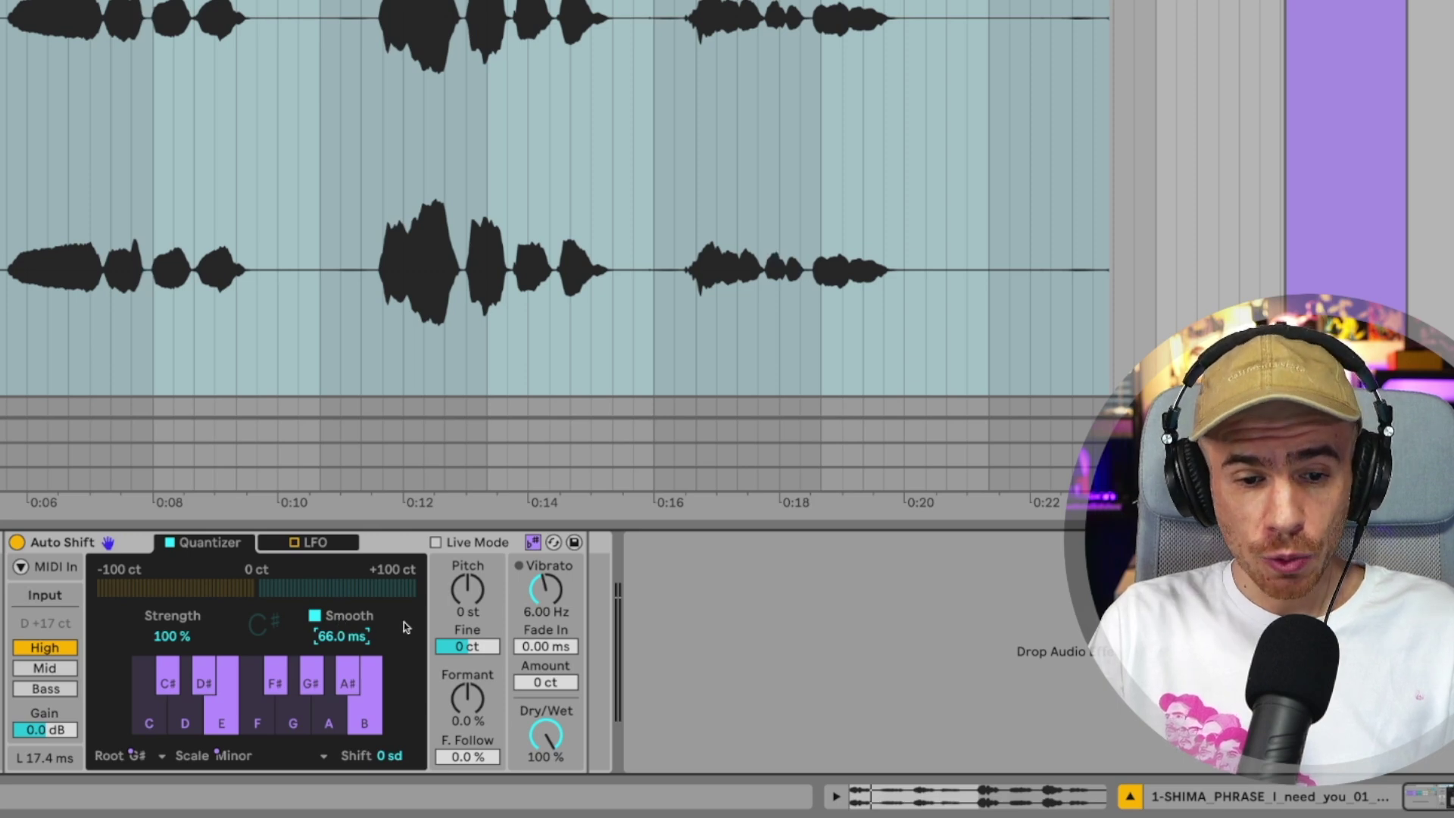
pyautogui.press('space')
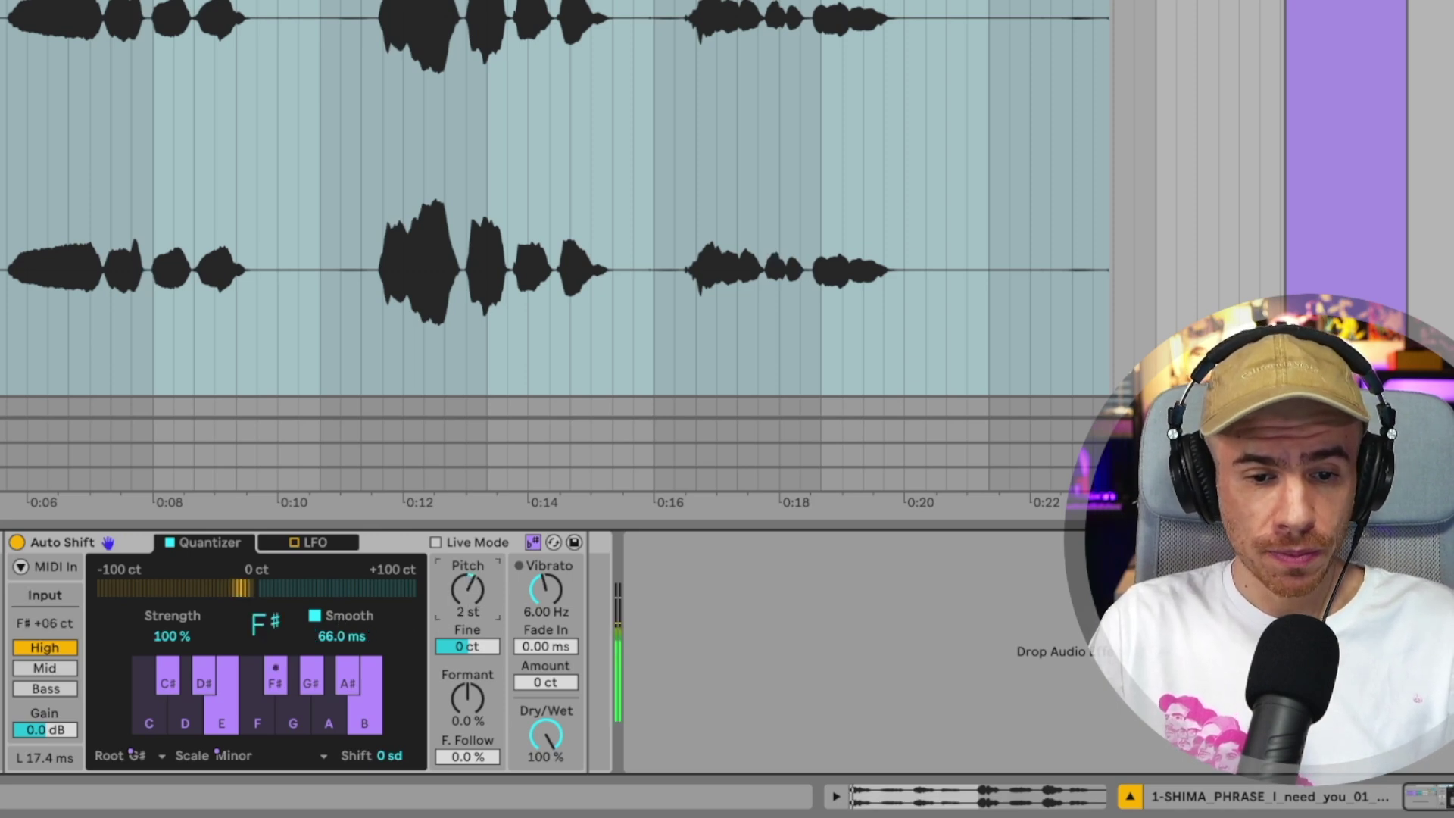
pyautogui.moveTo(473, 599); pyautogui.dragTo(473, 553)
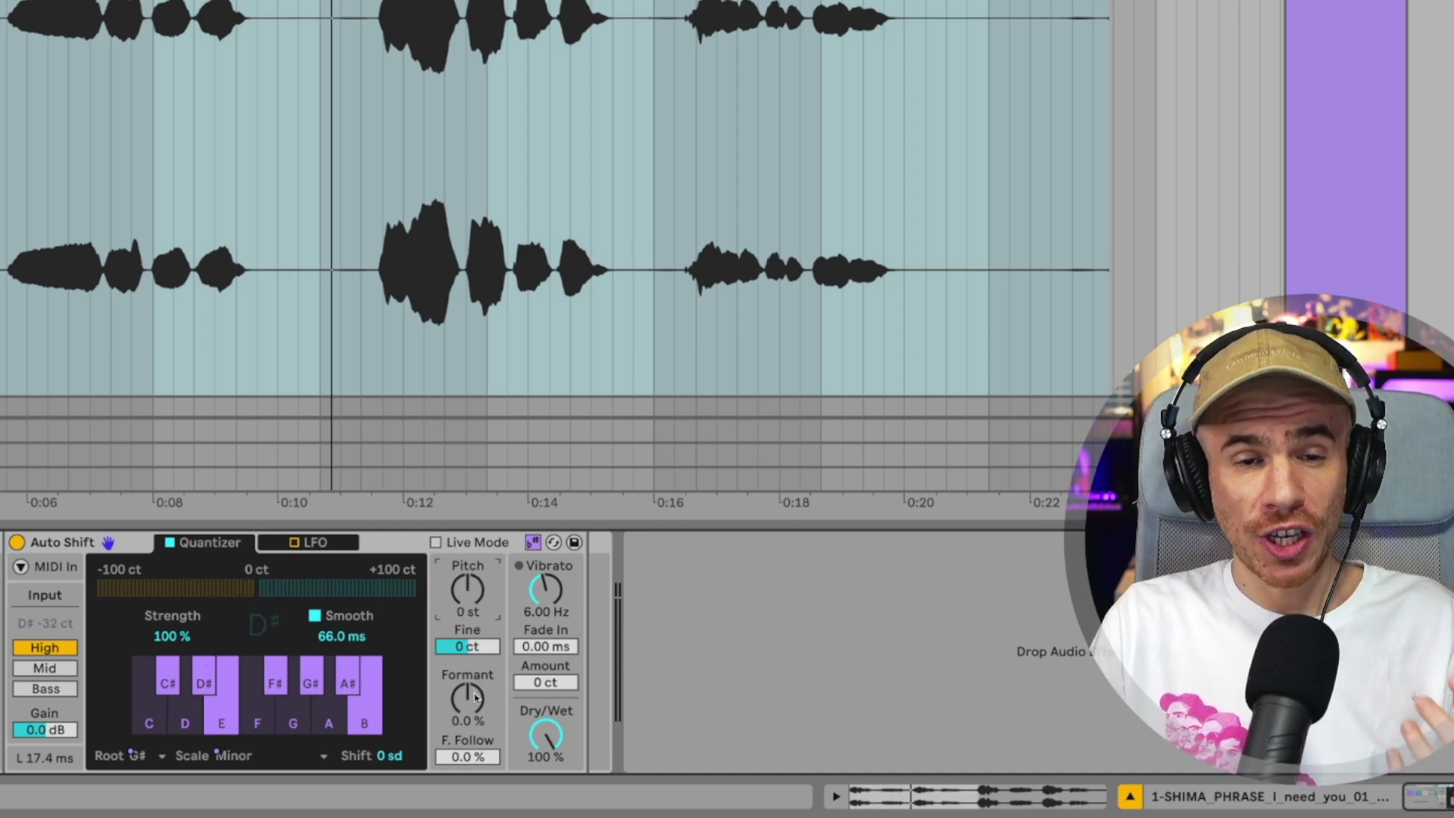
# Try out a formant shift on Auto Shift during playback and reset Formant to 0.0 %.
pyautogui.press('space')
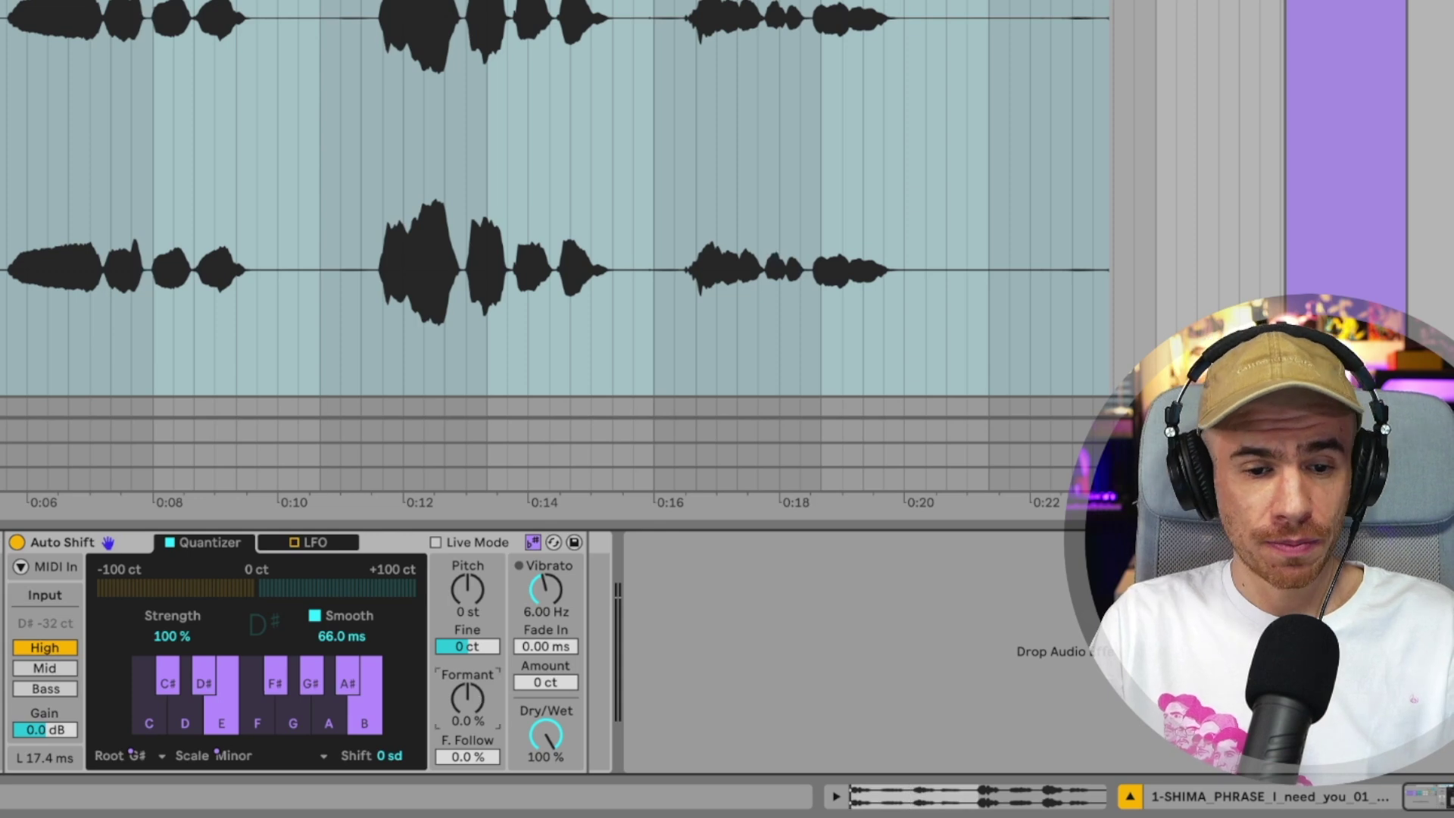
pyautogui.moveTo(475, 698); pyautogui.dragTo(474, 623)
pyautogui.press('Delete')
pyautogui.press('space')
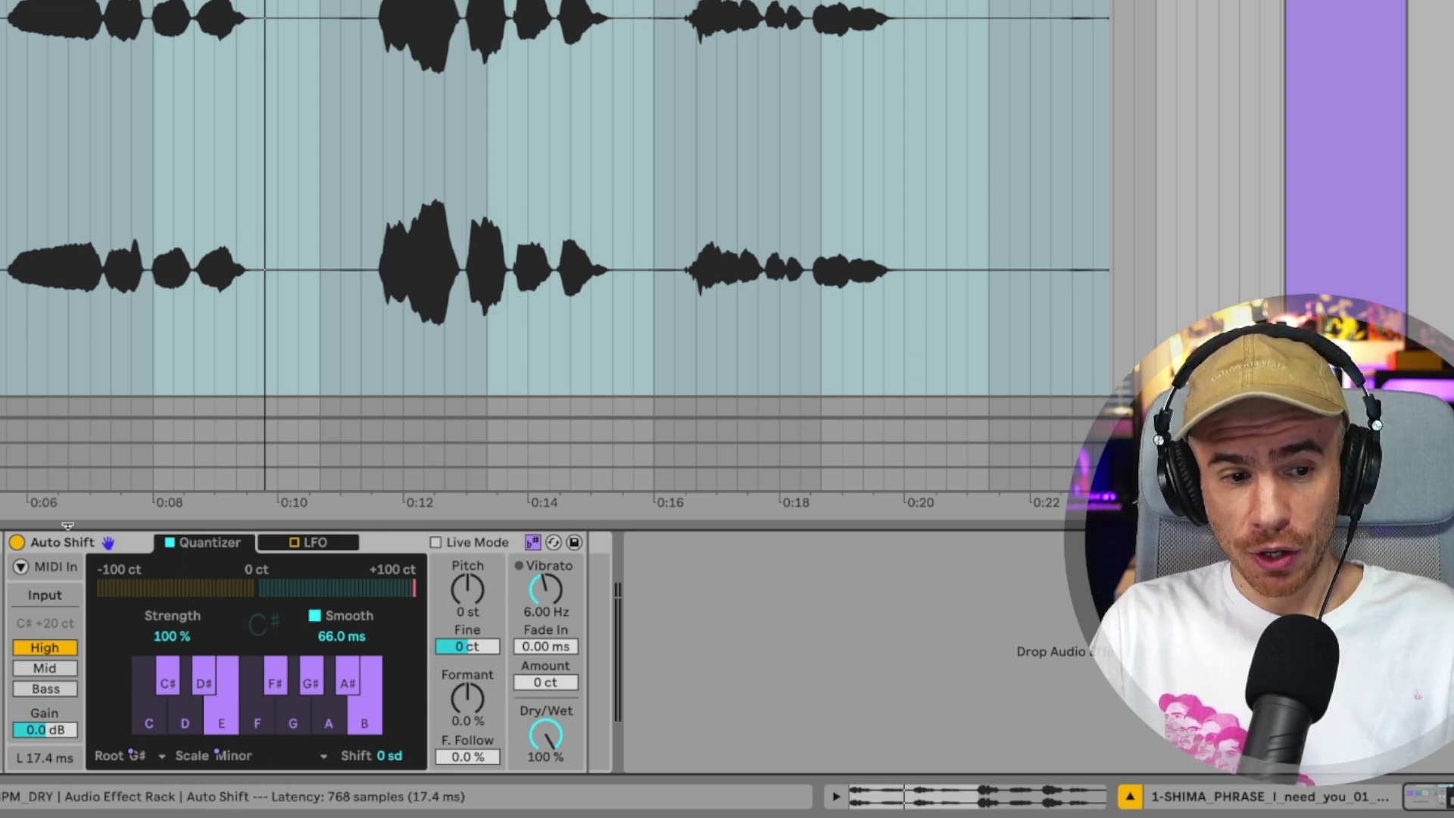
# Change the vocal clip's scale root to E and set the first Auto Shift's Smooth to 13.3 ms.
pyautogui.click(22, 3)
pyautogui.hotkey('shift', 'Tab')
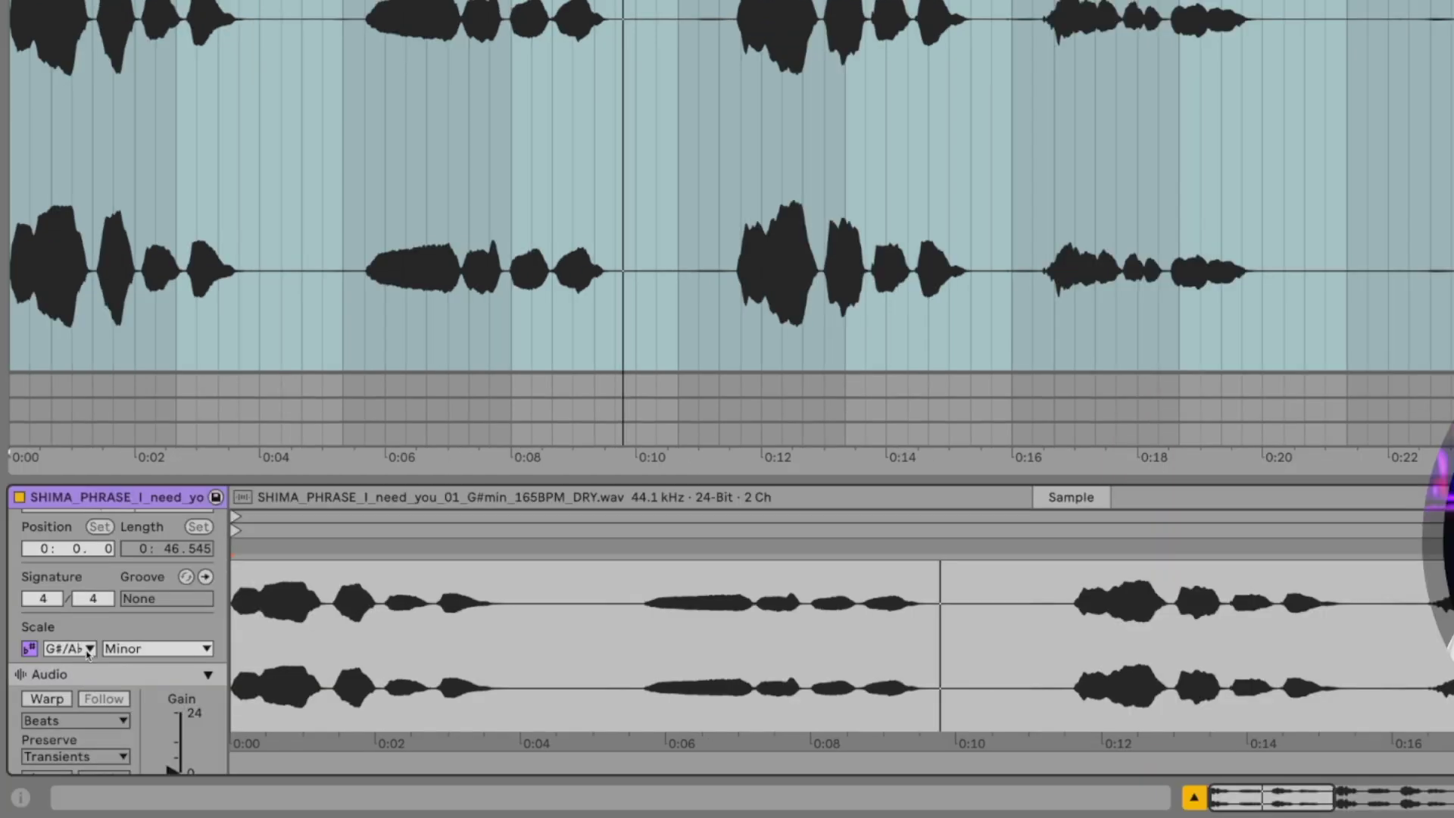
pyautogui.click(69, 648)
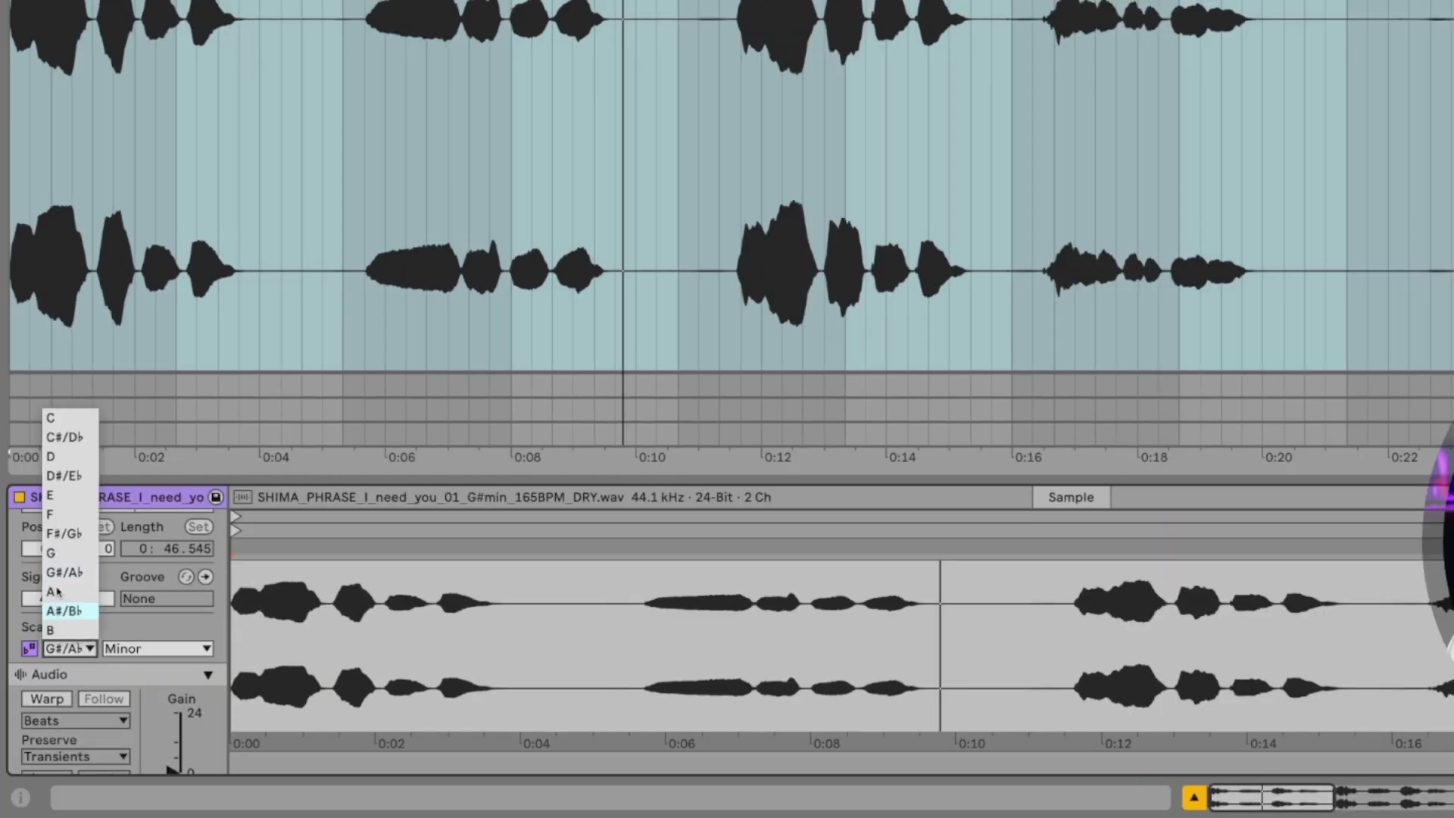
pyautogui.click(53, 495)
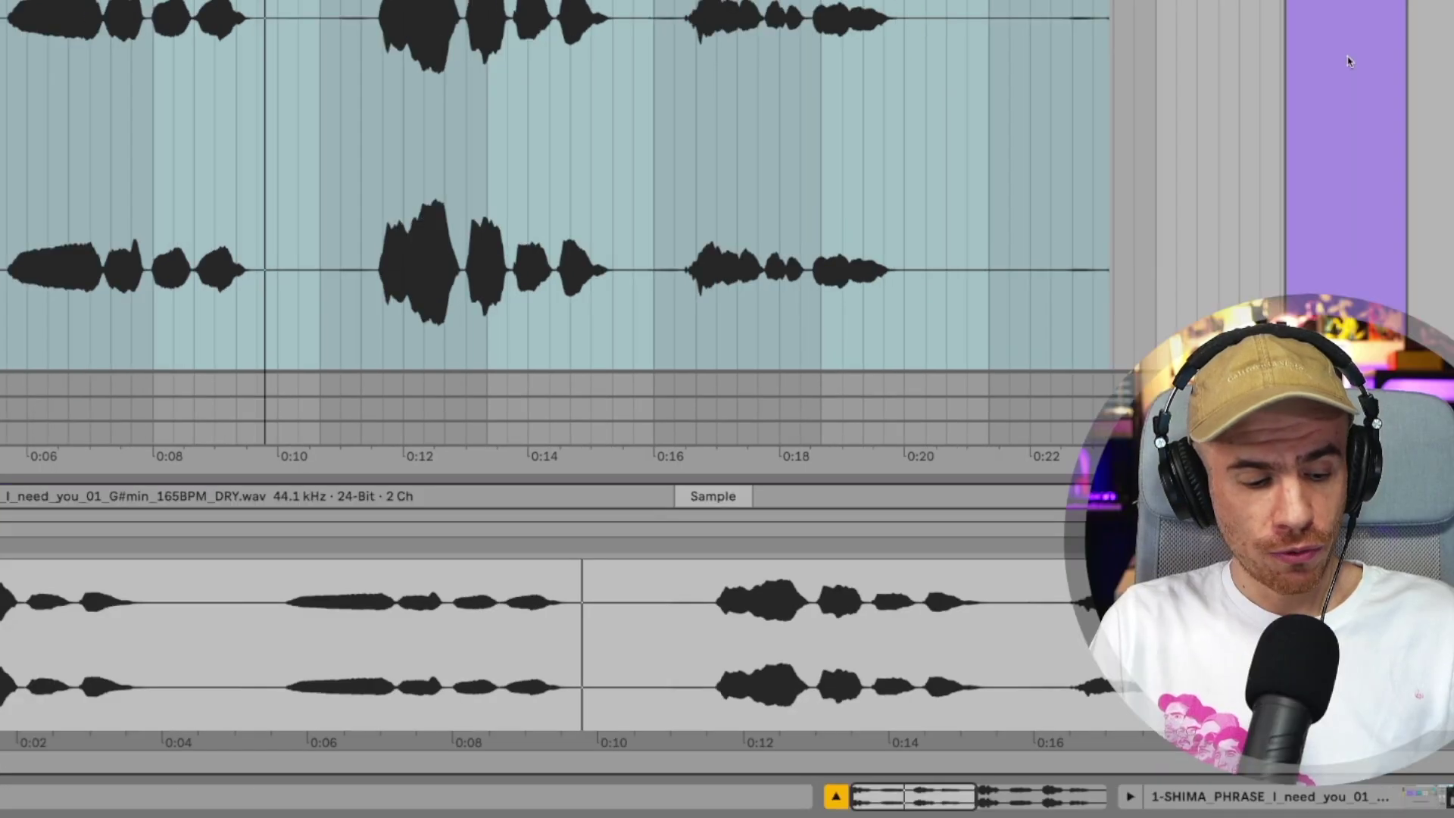
pyautogui.hotkey('shift', 'Tab')
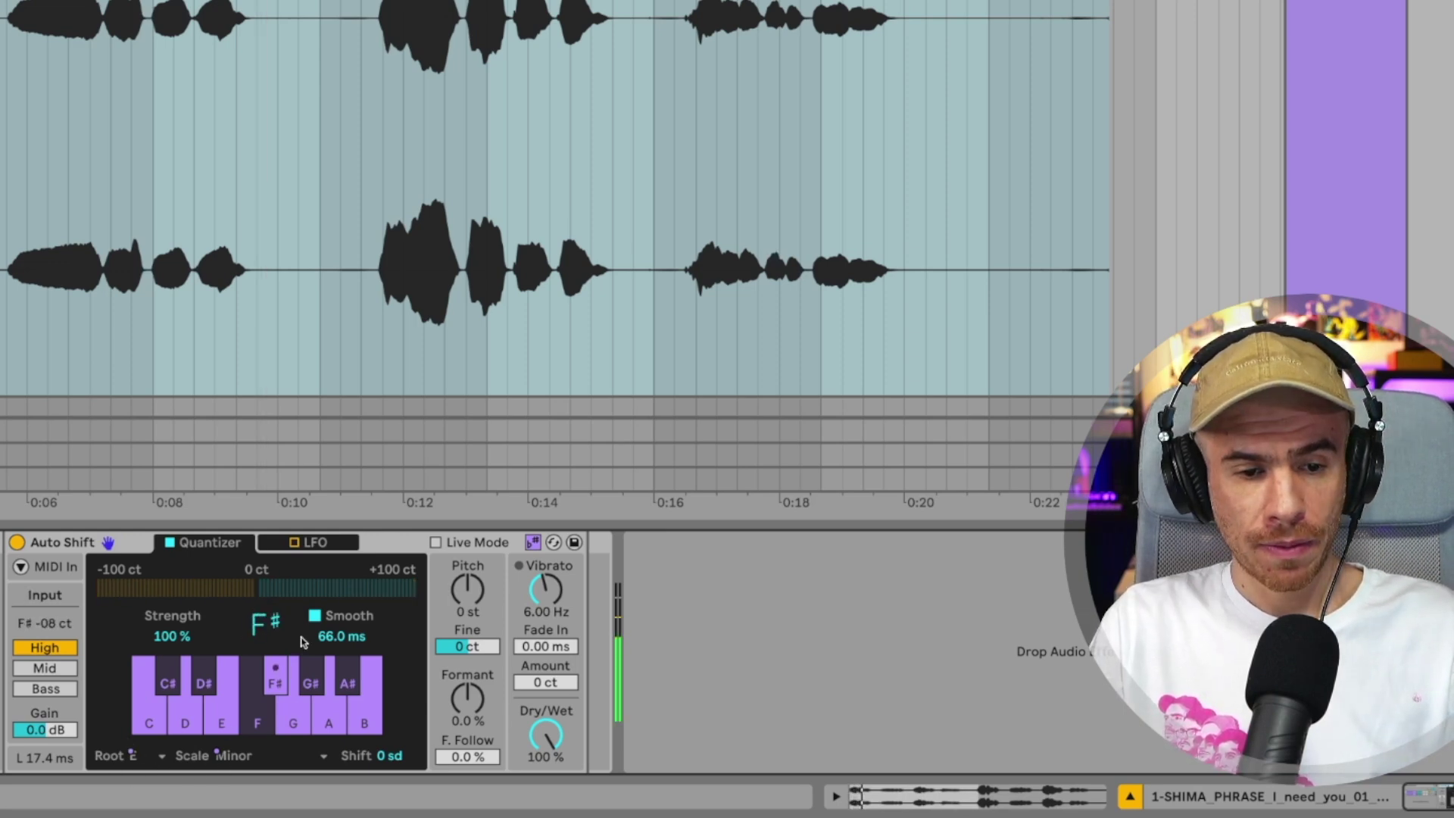
pyautogui.moveTo(341, 636); pyautogui.dragTo(336, 656)
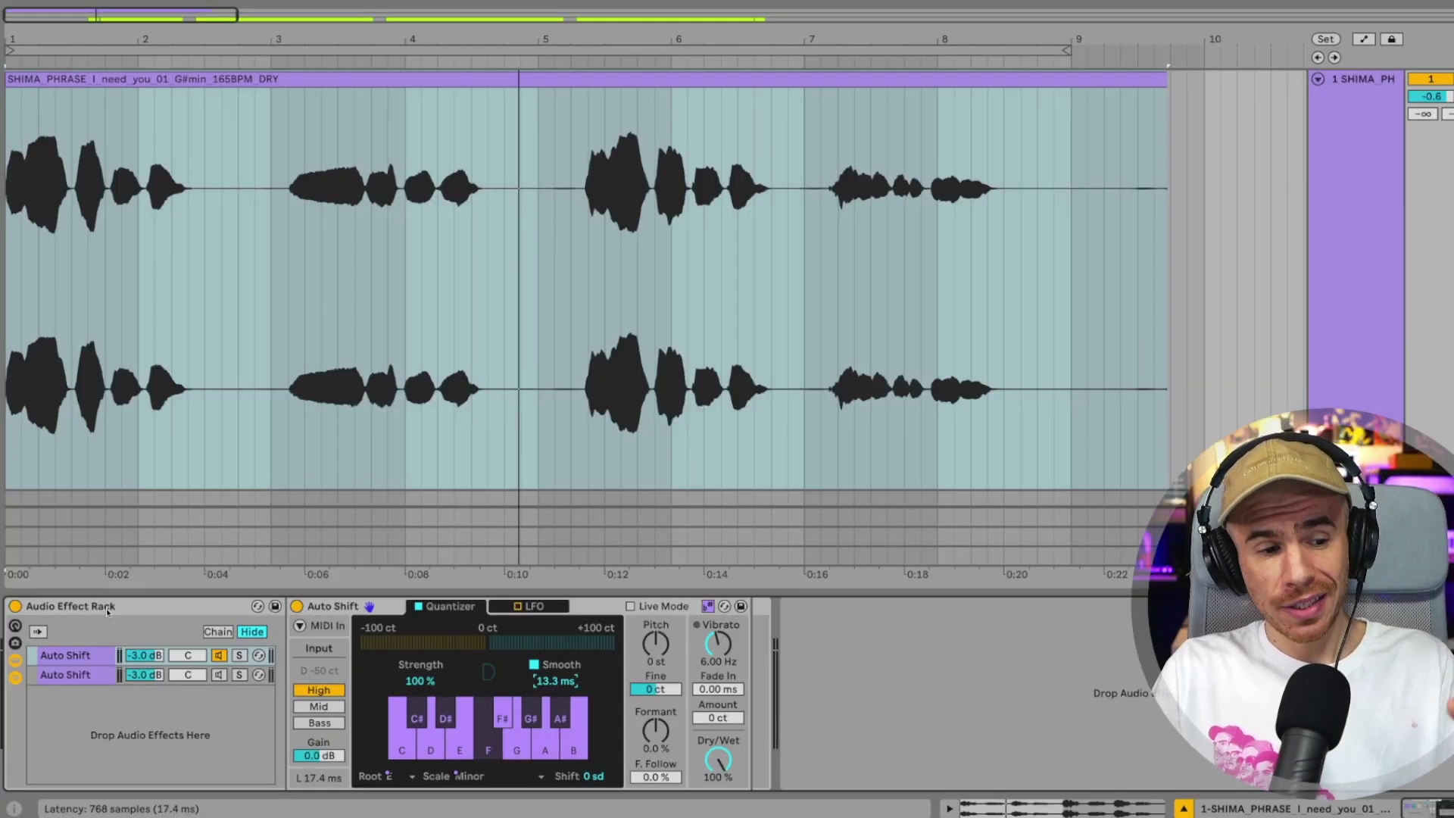
# Activate the second Auto Shift chain with Shift at 5 sd and Smooth at 13.3 ms, and pan the chains 13L and 12R during playback.
pyautogui.click(79, 677)
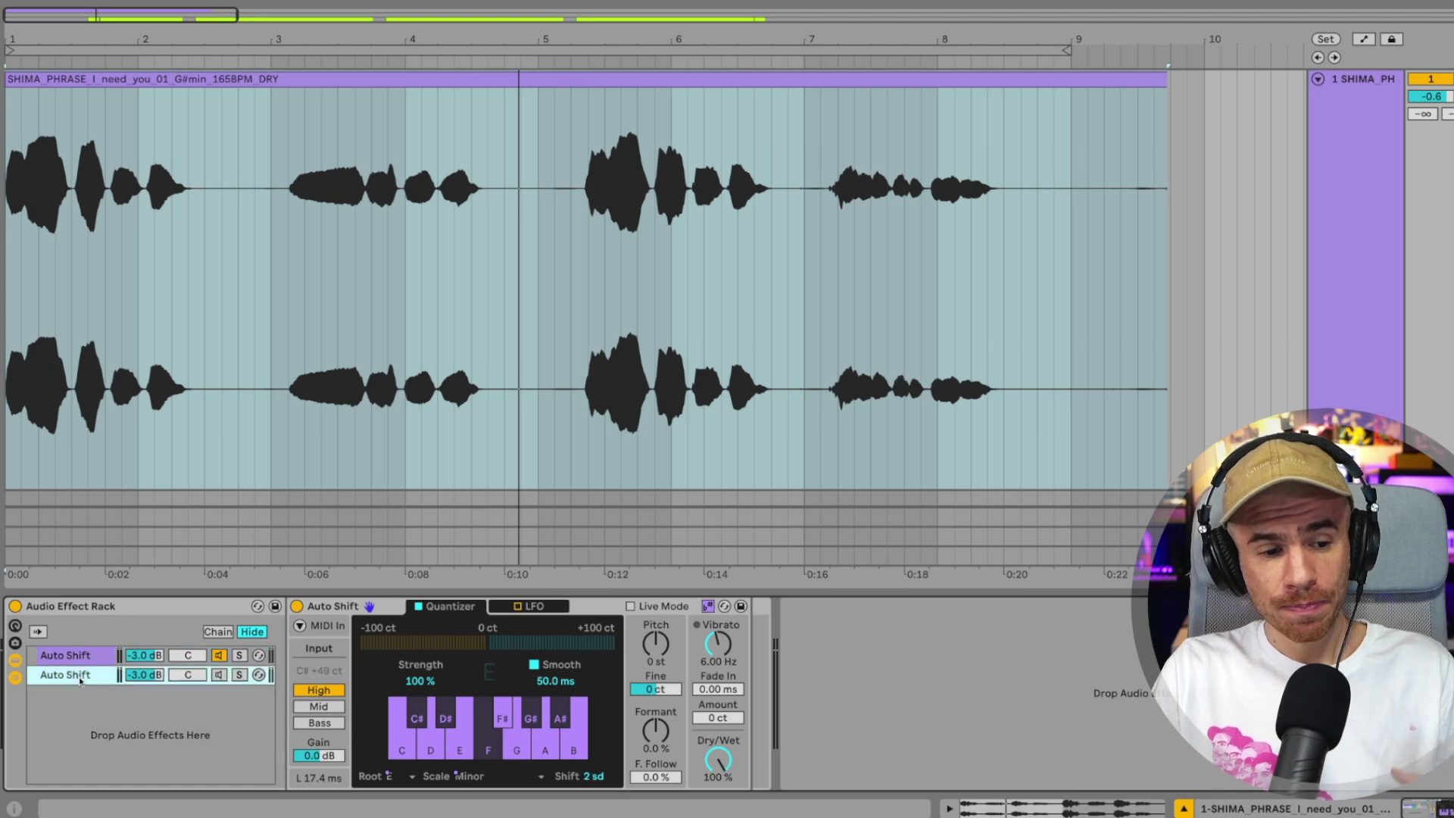
pyautogui.click(219, 675)
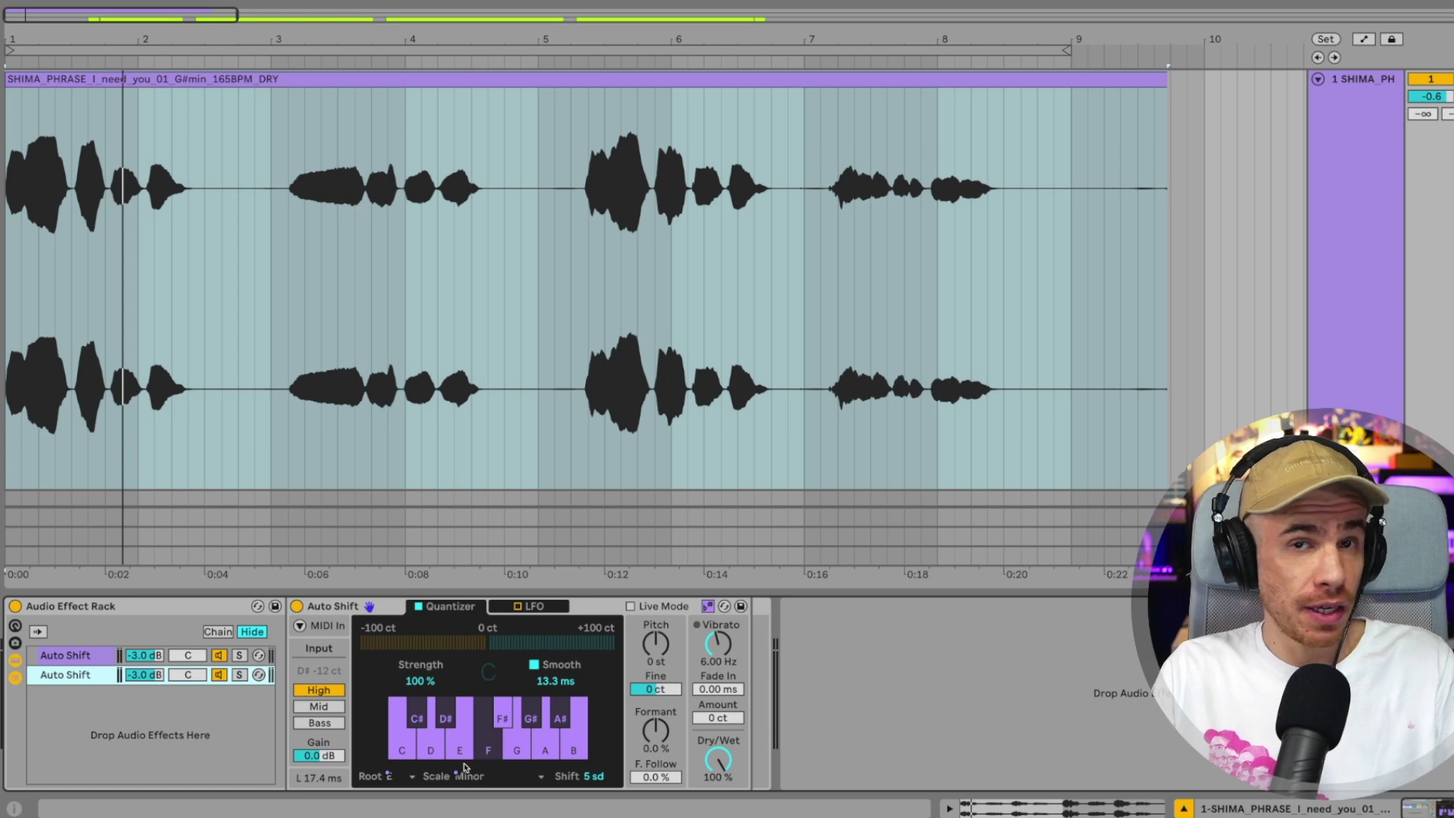
pyautogui.press('space')
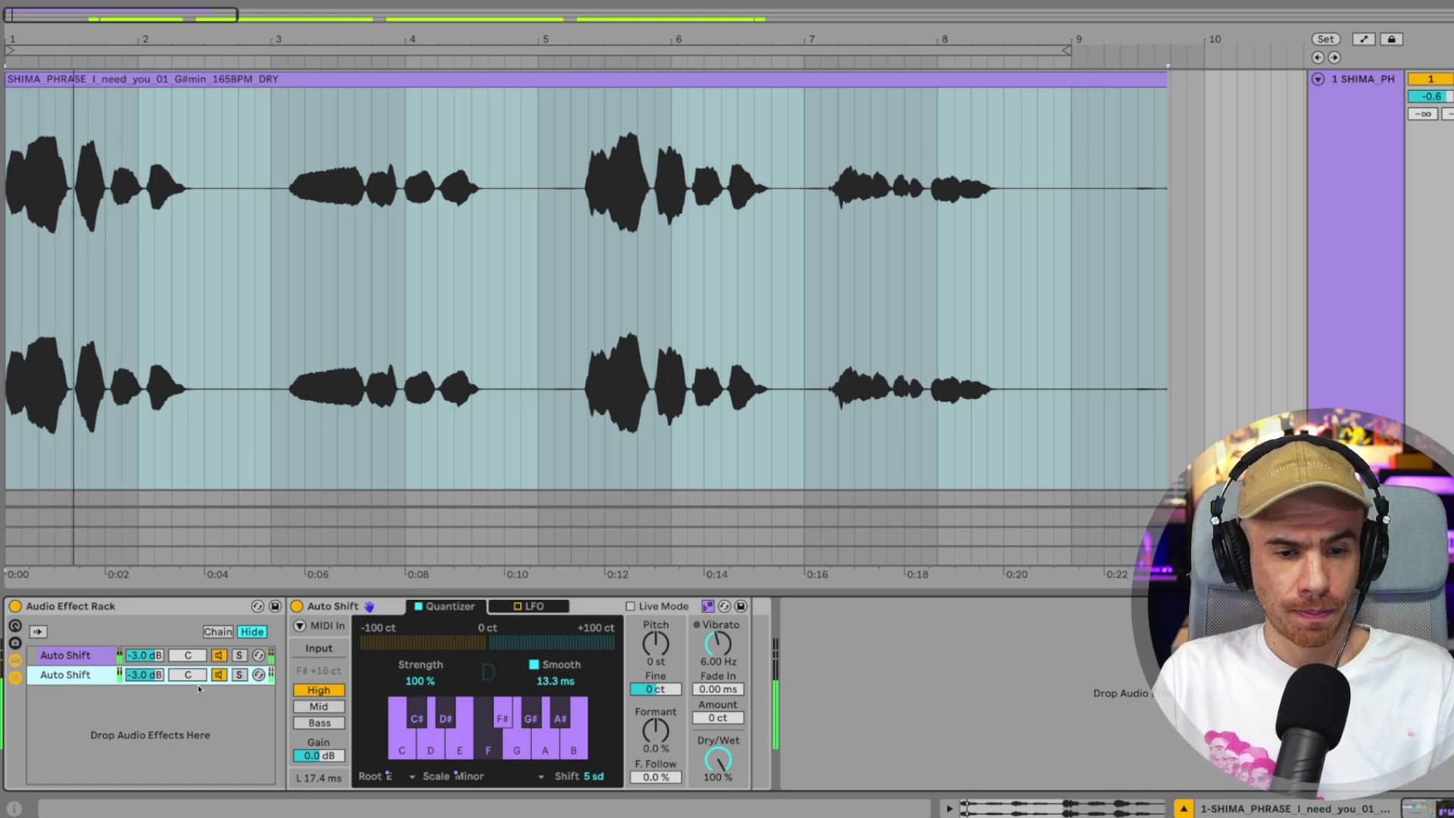
pyautogui.moveTo(194, 655); pyautogui.dragTo(195, 679)
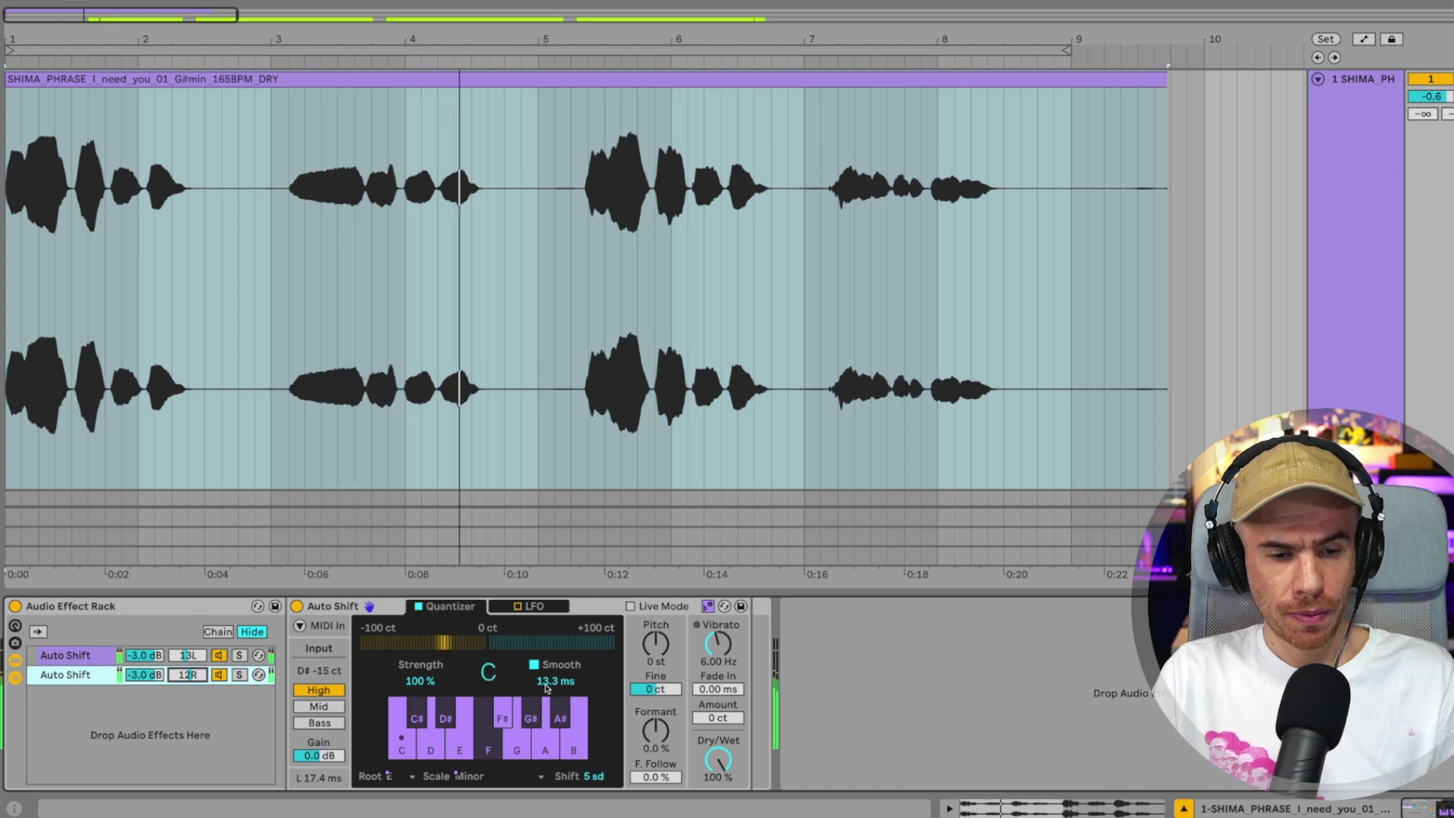
# Examine Auto Shift's LFO shape, rate and modulation routing settings.
pyautogui.click(534, 606)
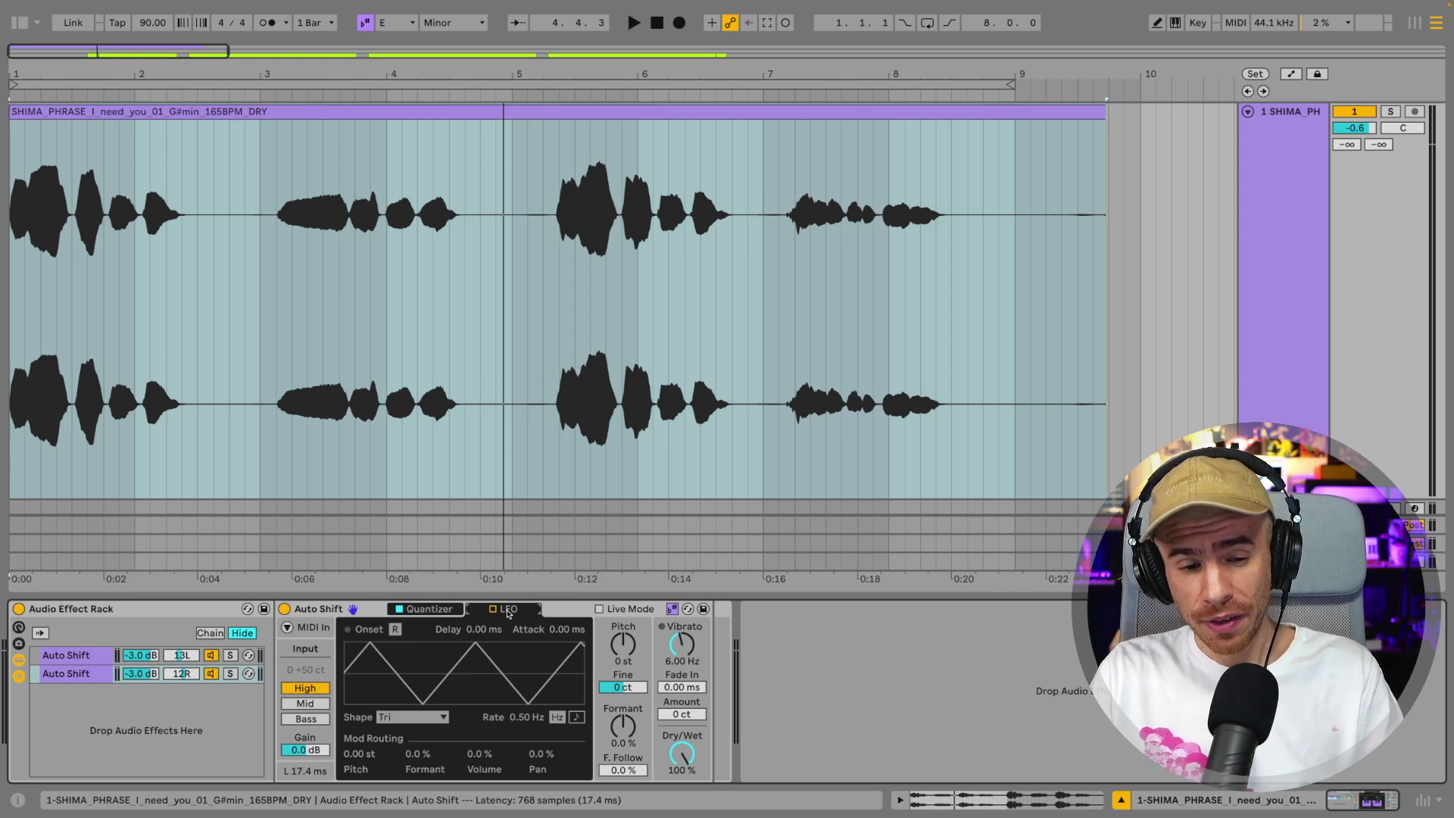
pyautogui.click(501, 611)
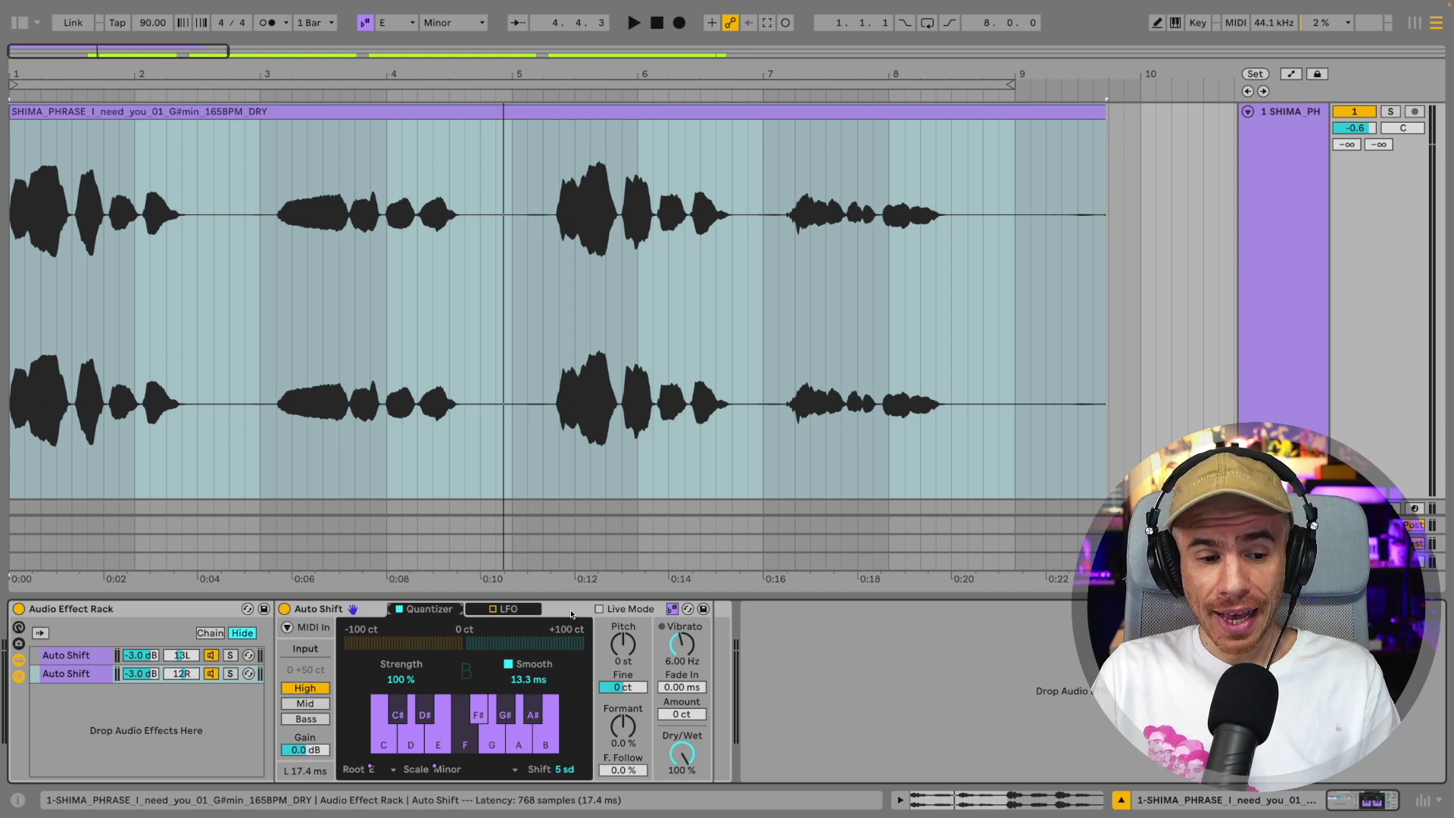
# Switch Auto Shift's input range to Bass, Mid and back to High, and turn on Live Mode.
pyautogui.click(305, 719)
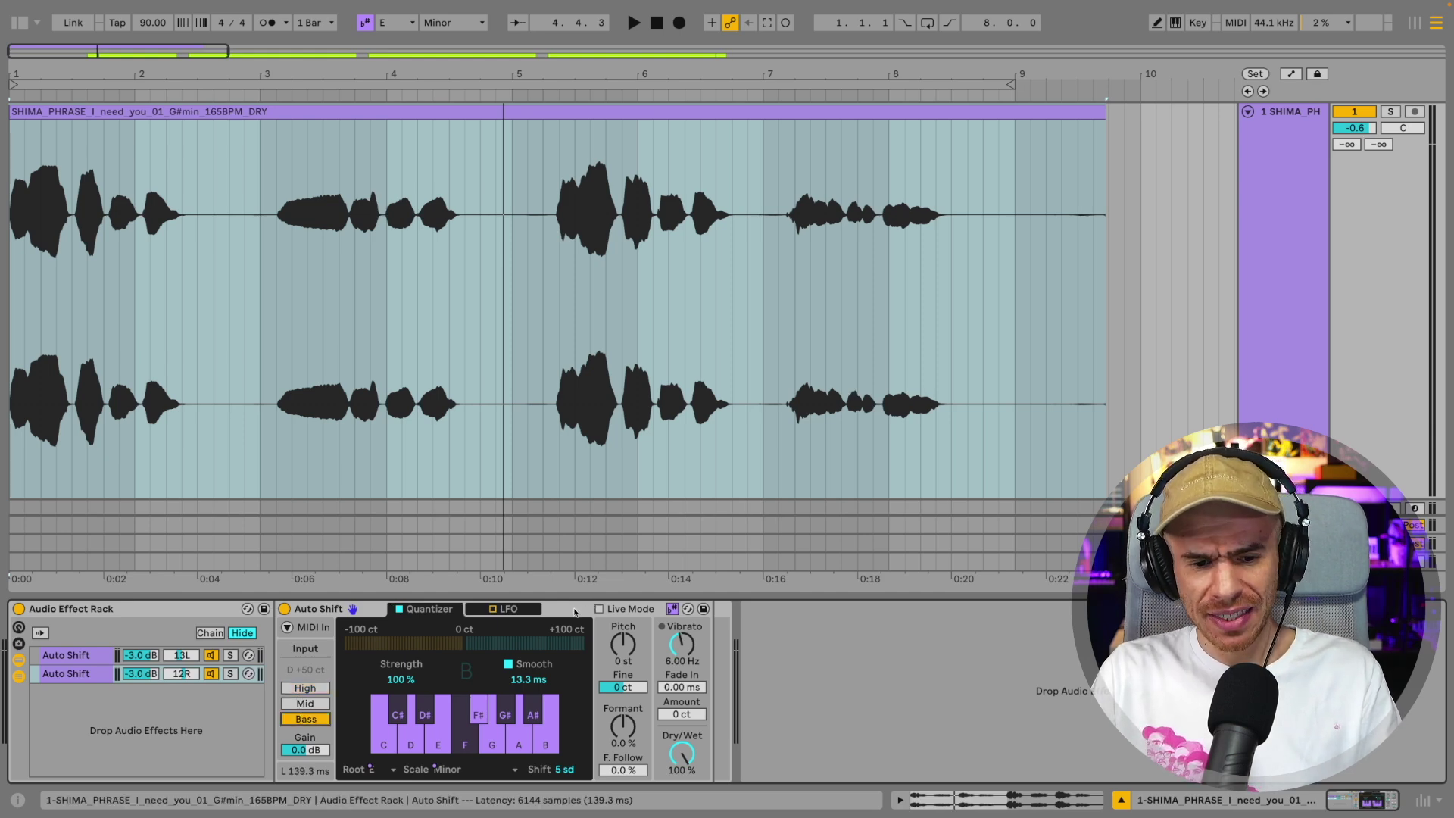
pyautogui.click(305, 704)
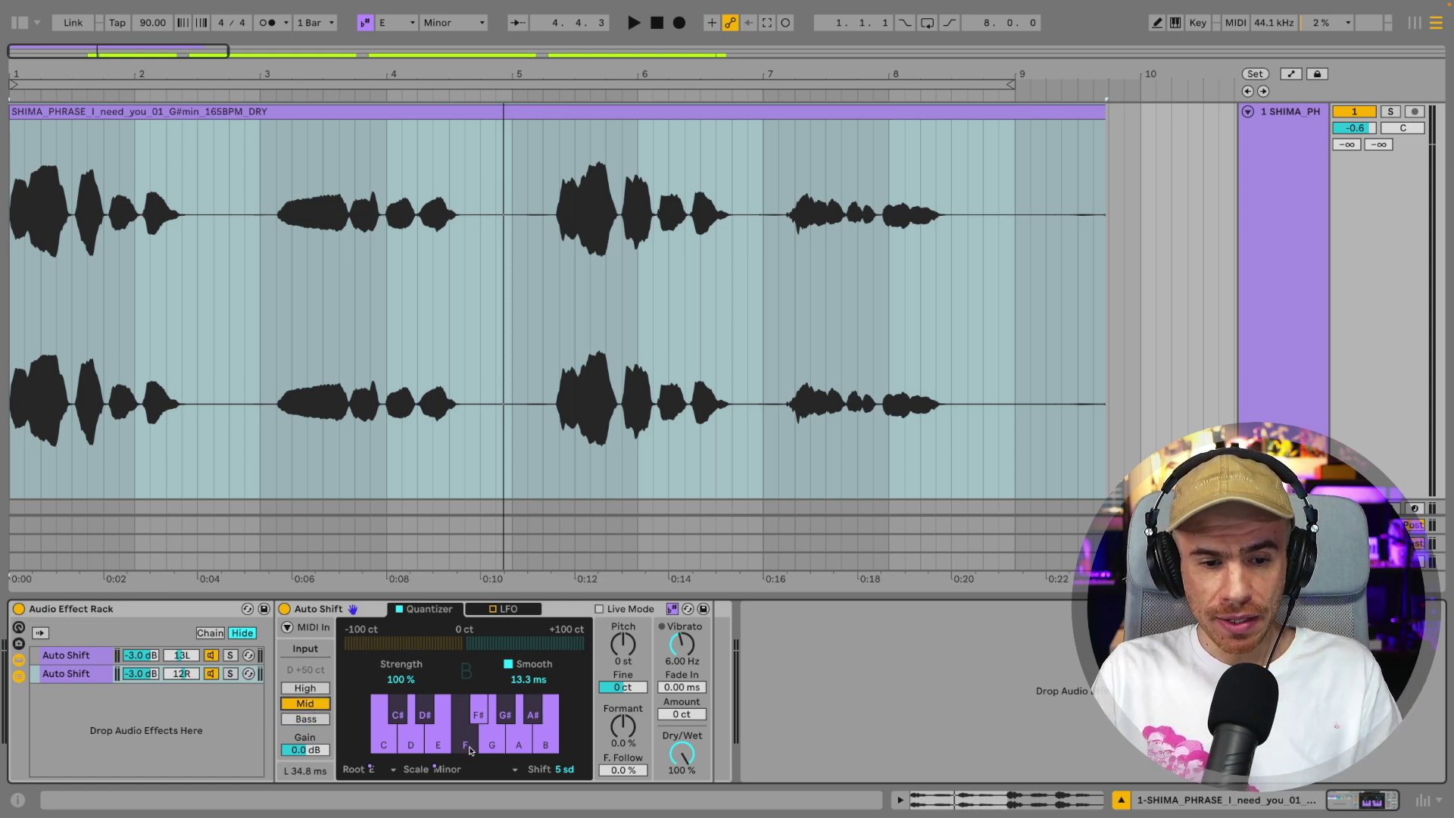
pyautogui.click(319, 689)
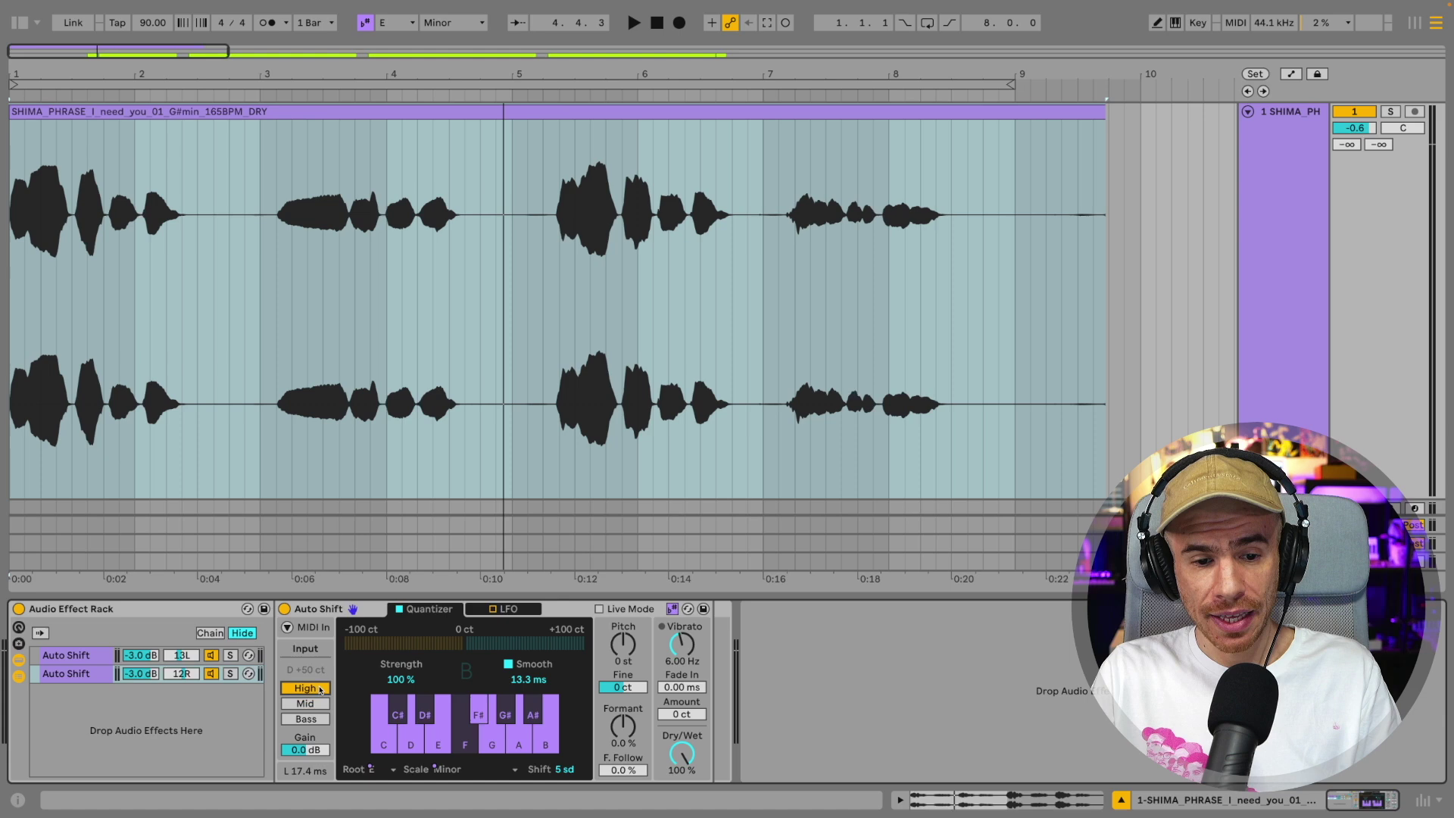
pyautogui.click(599, 609)
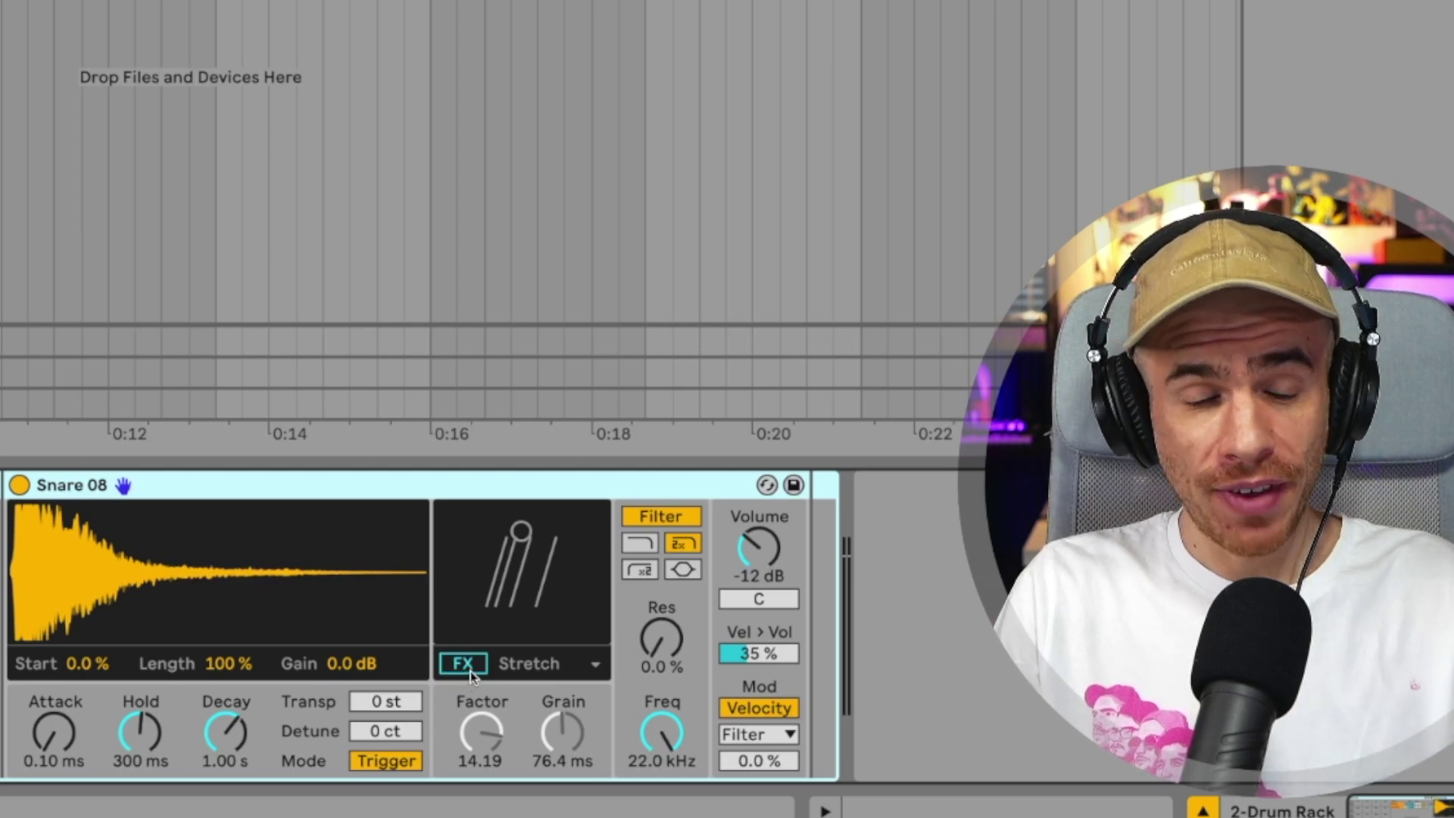
# Enable the Stretch effect on the Snare 08 sample with Factor 15.48 and Grain 65.4 ms.
pyautogui.click(468, 666)
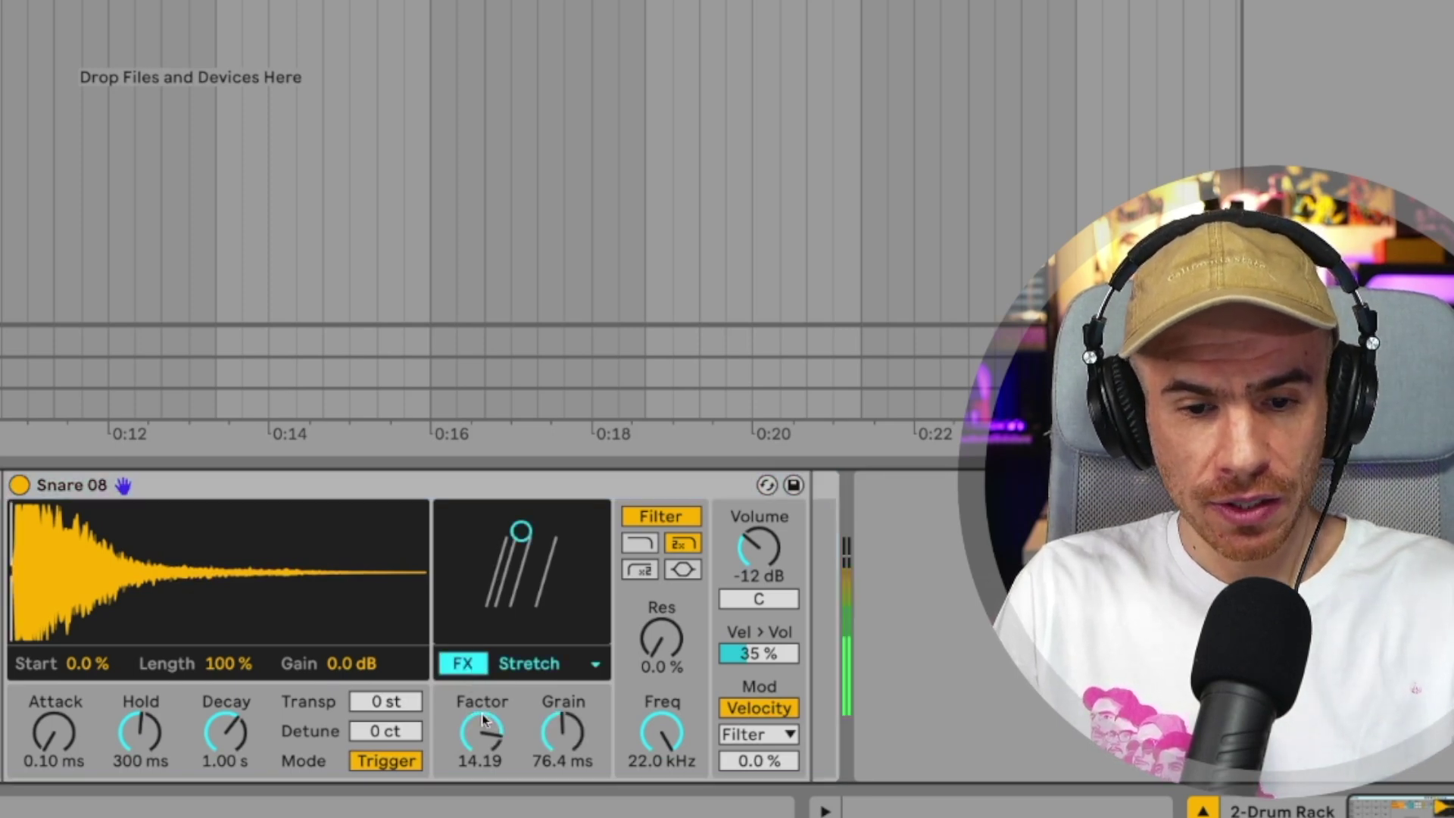
pyautogui.moveTo(484, 720)
pyautogui.mouseDown()
pyautogui.moveTo(484, 754)
pyautogui.moveTo(485, 700)
pyautogui.mouseUp()
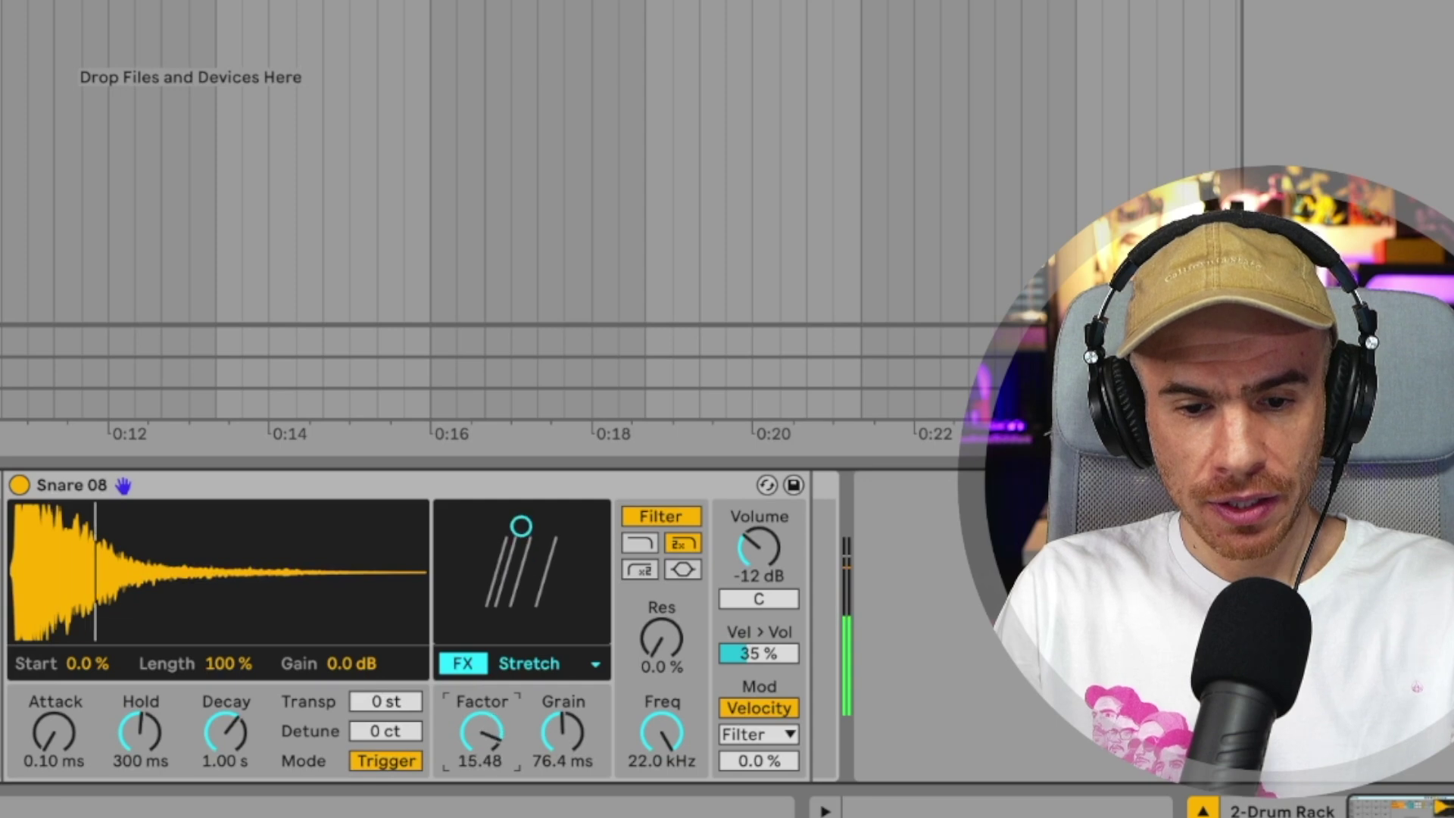
pyautogui.moveTo(562, 731)
pyautogui.mouseDown()
pyautogui.moveTo(561, 791)
pyautogui.moveTo(562, 693)
pyautogui.moveTo(562, 738)
pyautogui.mouseUp()
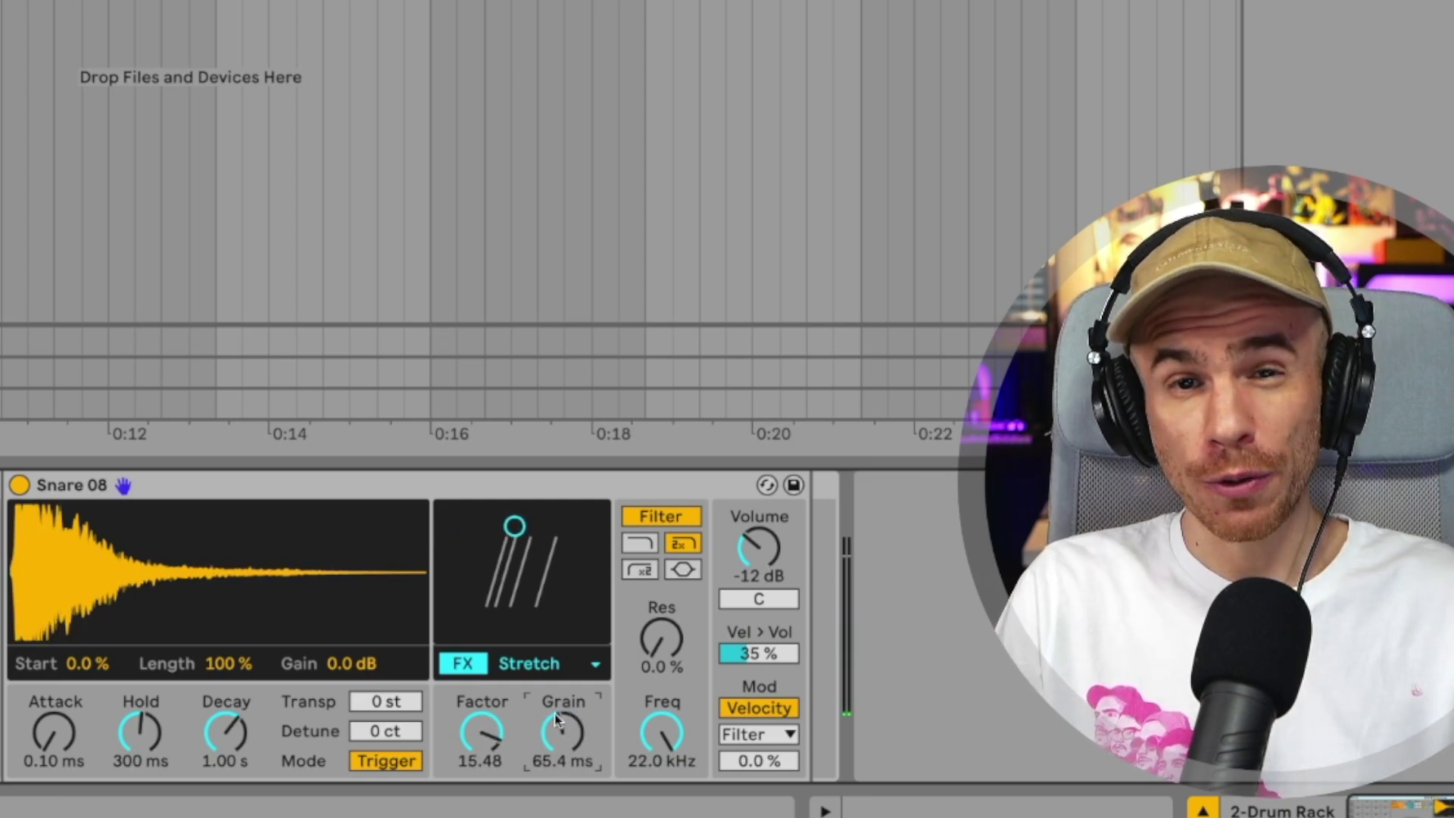
# Try the Loop effect on the snare, followed by Punch with Amount 100 % and Time 886 ms.
pyautogui.click(555, 665)
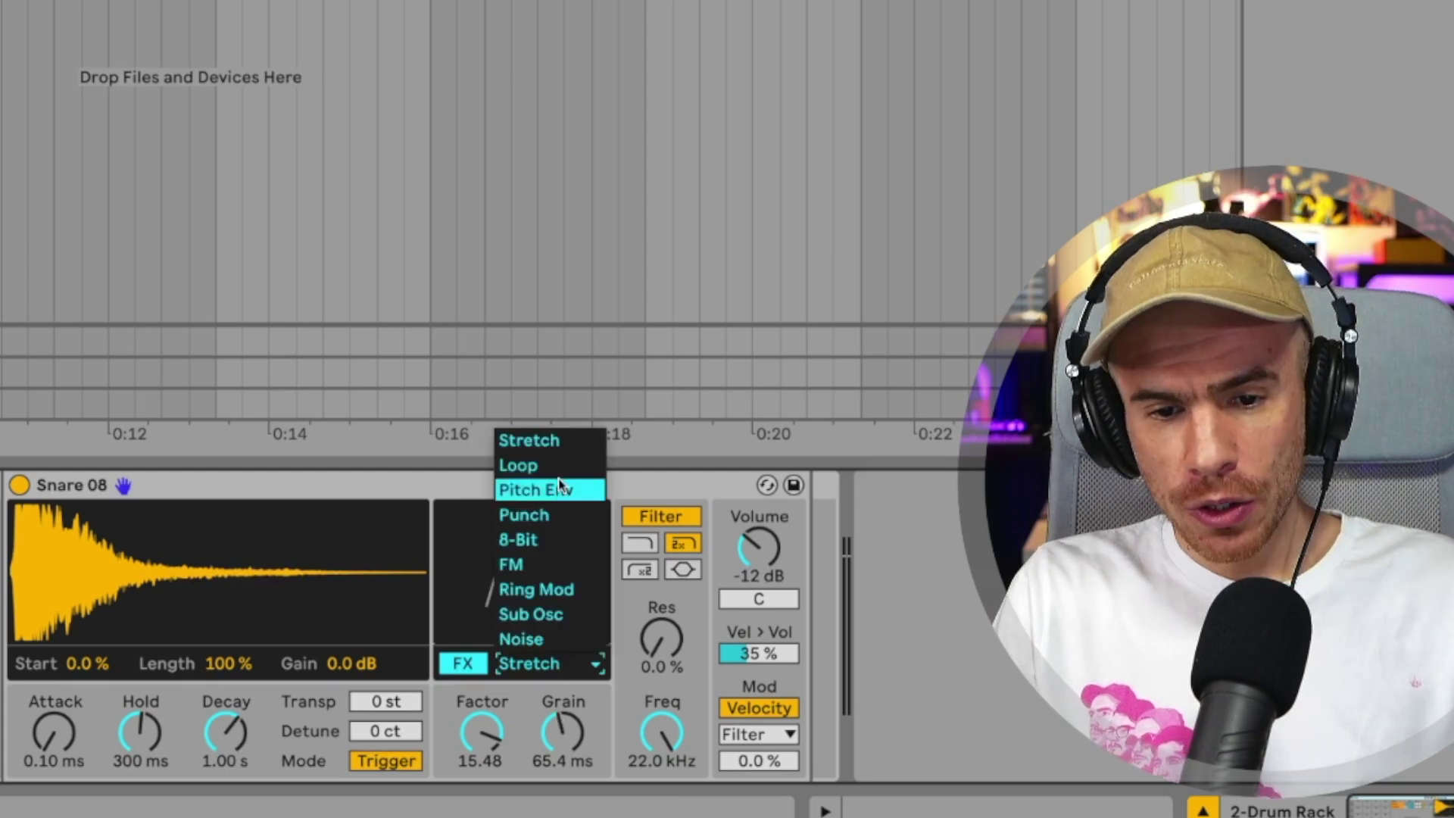
pyautogui.click(560, 465)
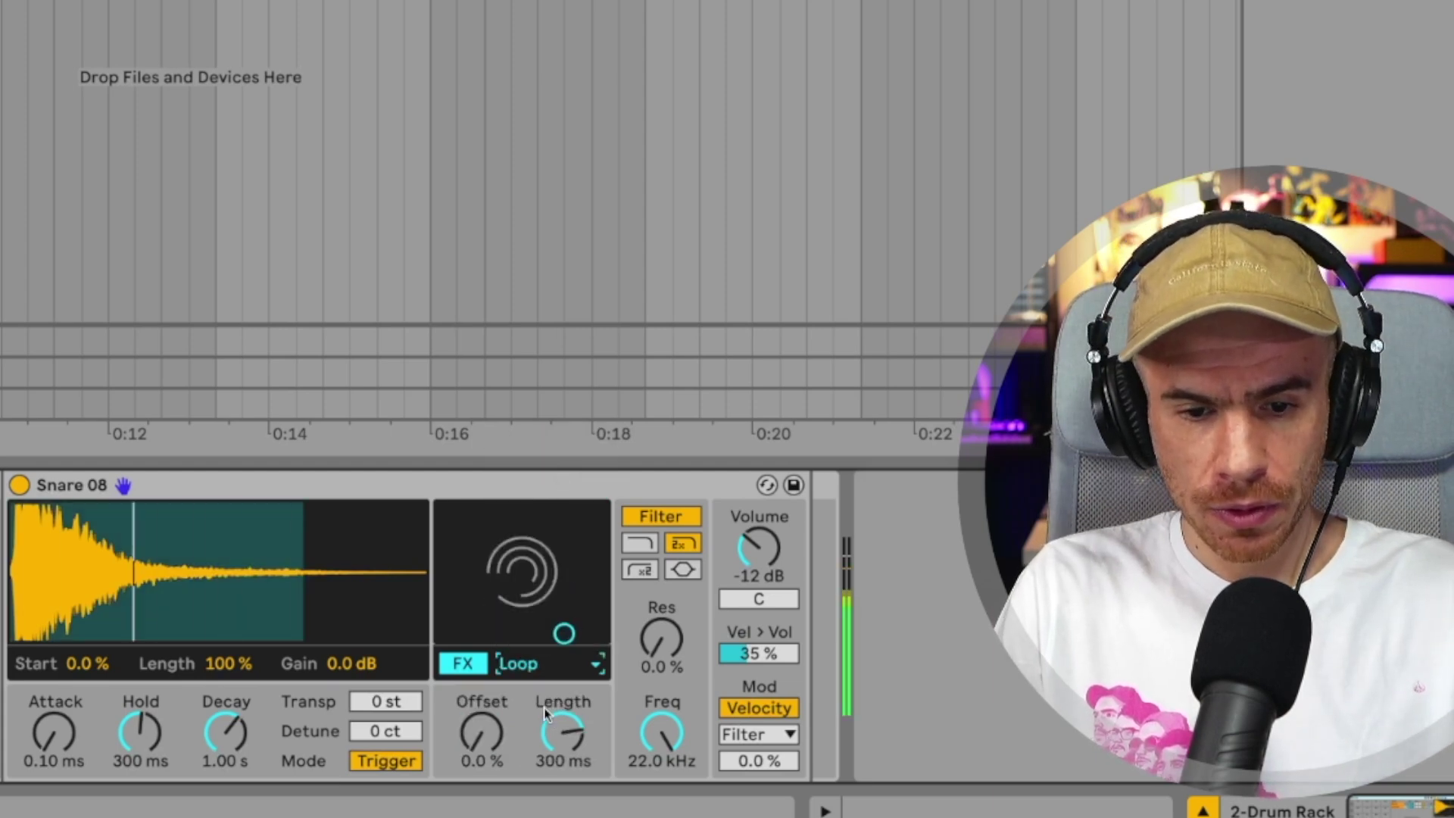
pyautogui.press('Down')
pyautogui.press('Down')
pyautogui.moveTo(509, 608); pyautogui.dragTo(595, 514)
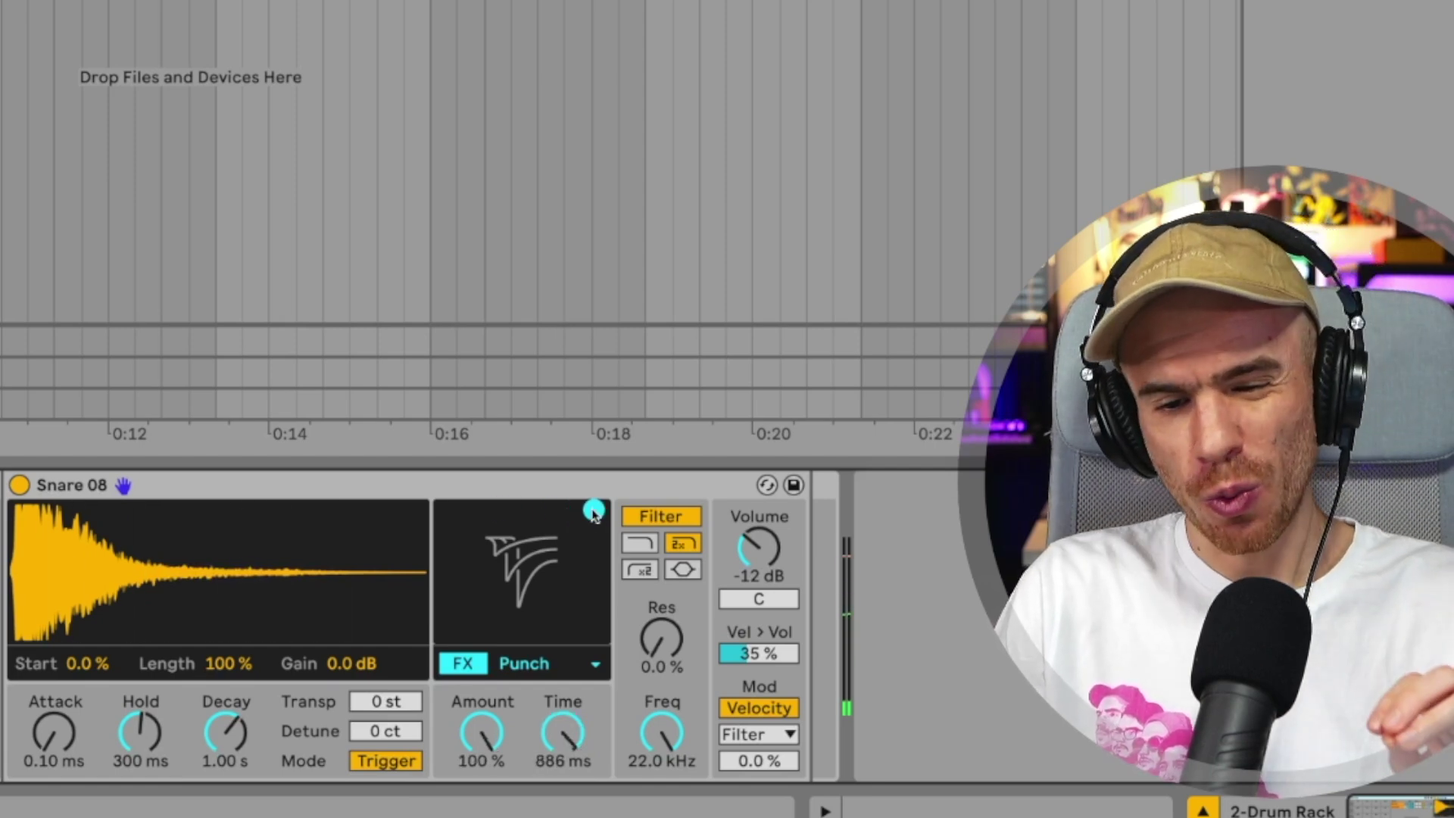
# Try the 8-Bit effect on the snare and replace it with FM at Amount 20 % and Freq 205 Hz.
pyautogui.click(551, 664)
pyautogui.click(557, 538)
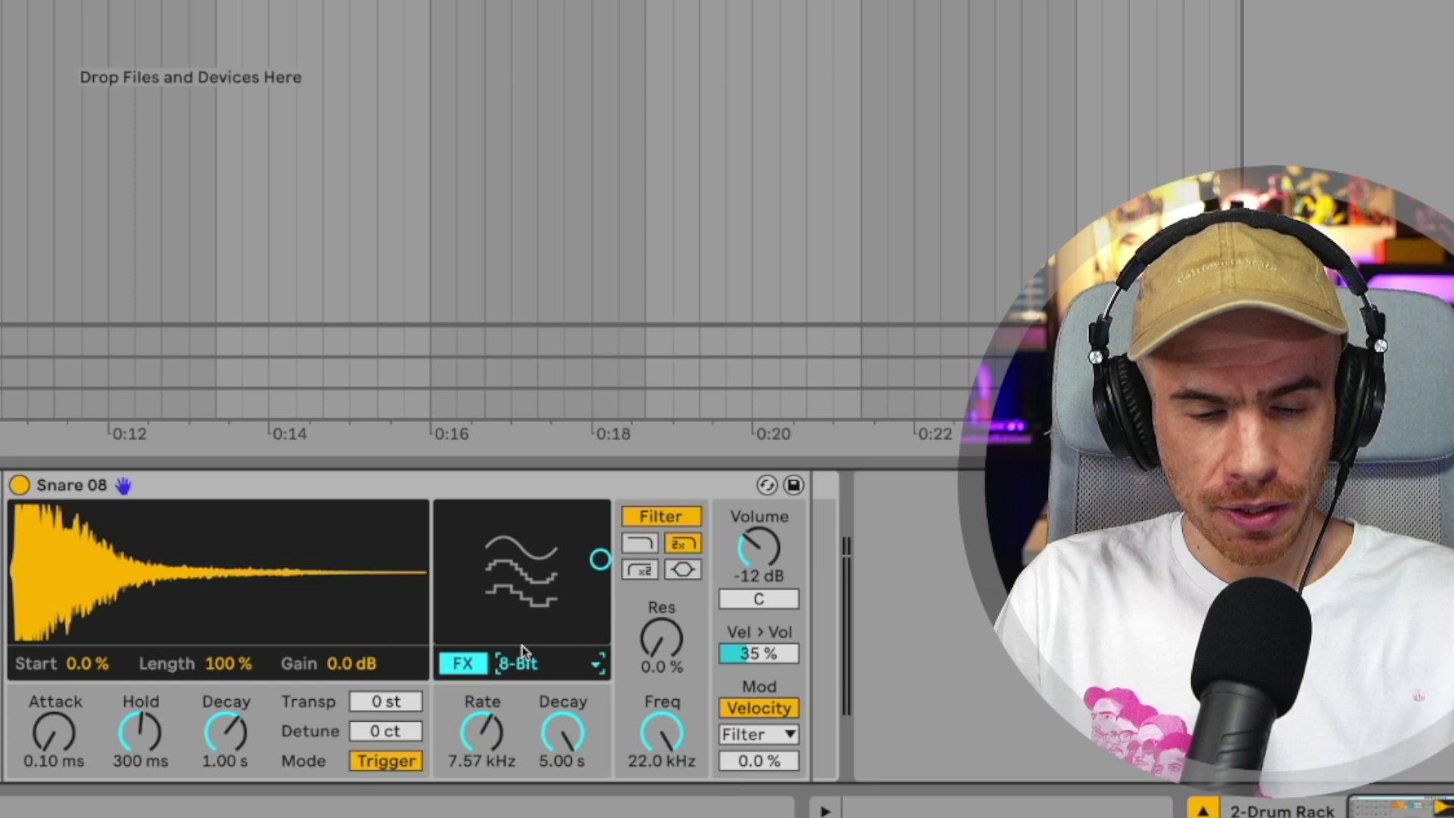
pyautogui.moveTo(600, 559); pyautogui.dragTo(588, 531)
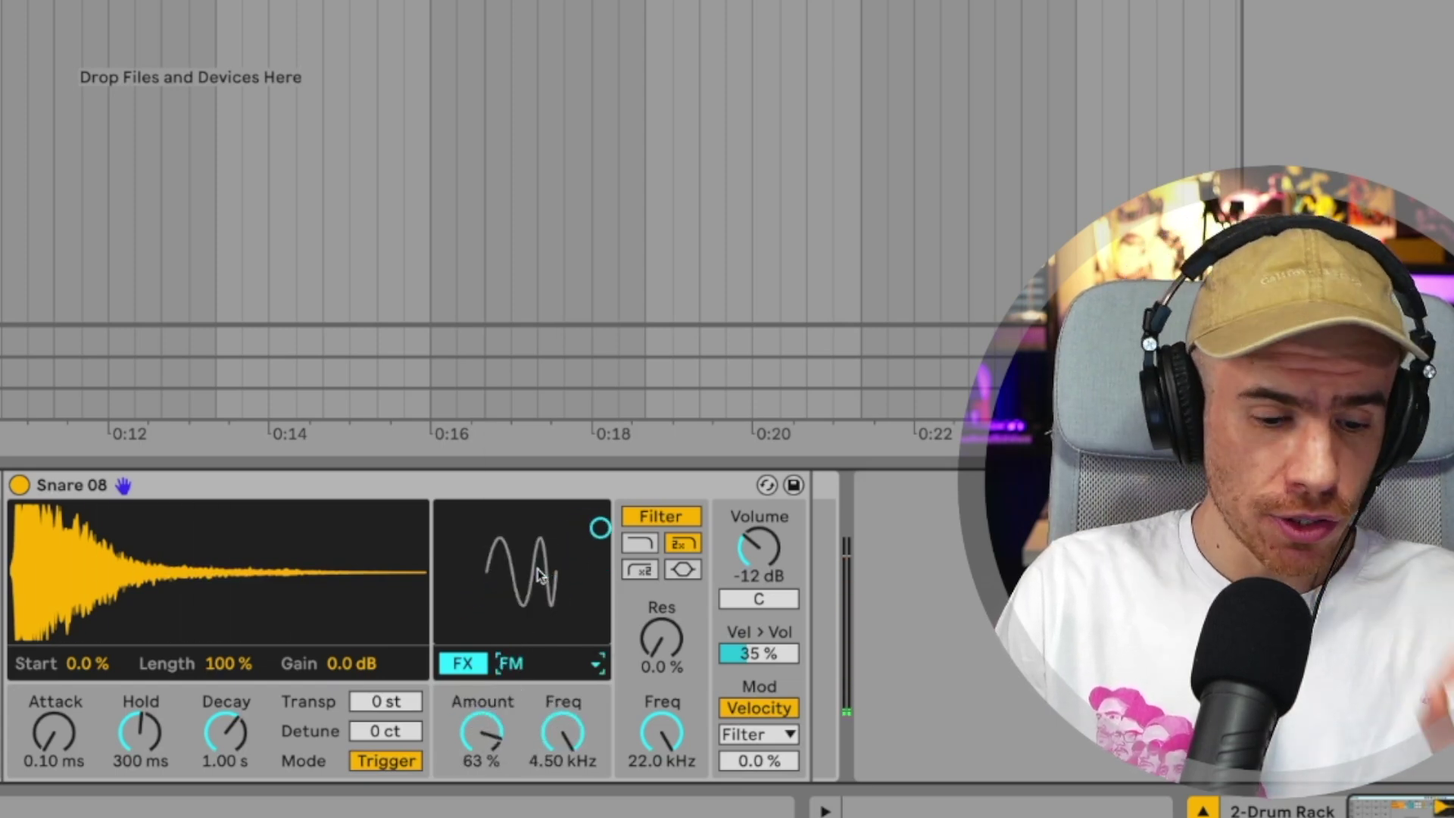
pyautogui.moveTo(496, 590); pyautogui.dragTo(521, 560)
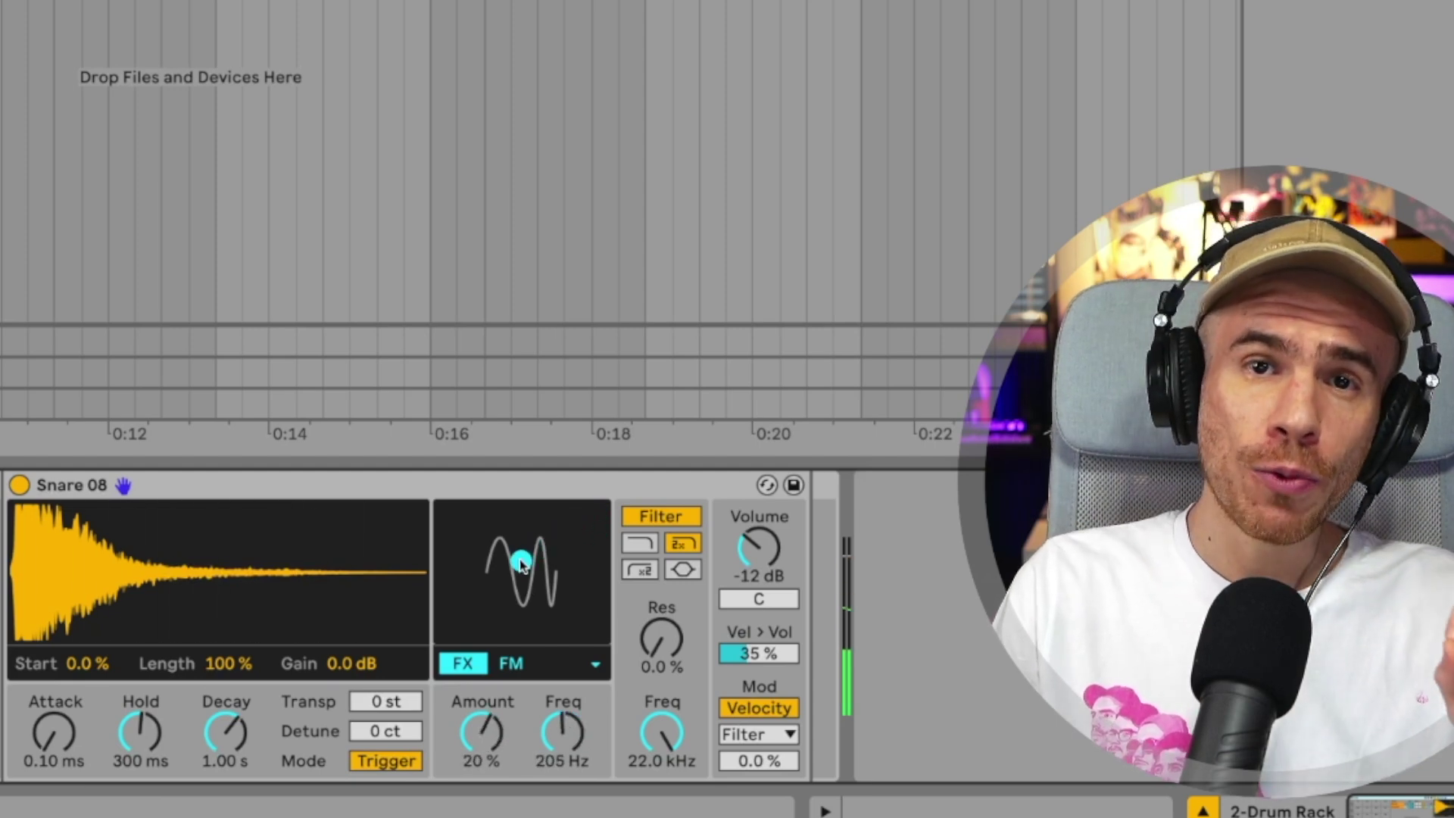
# Replace the FM effect on Snare 08 with Noise and adjust its Amount and Color.
pyautogui.click(542, 666)
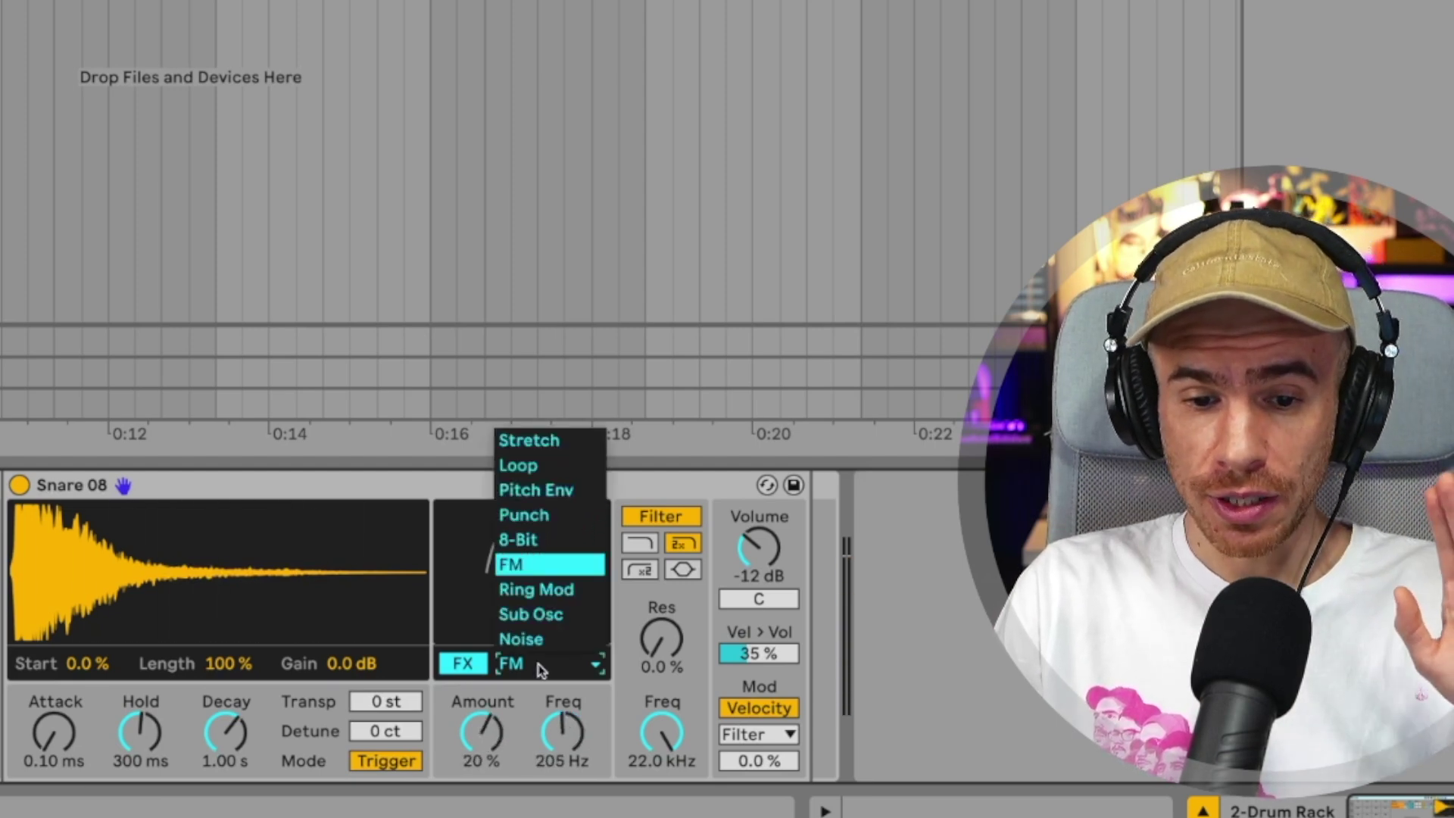
pyautogui.click(551, 638)
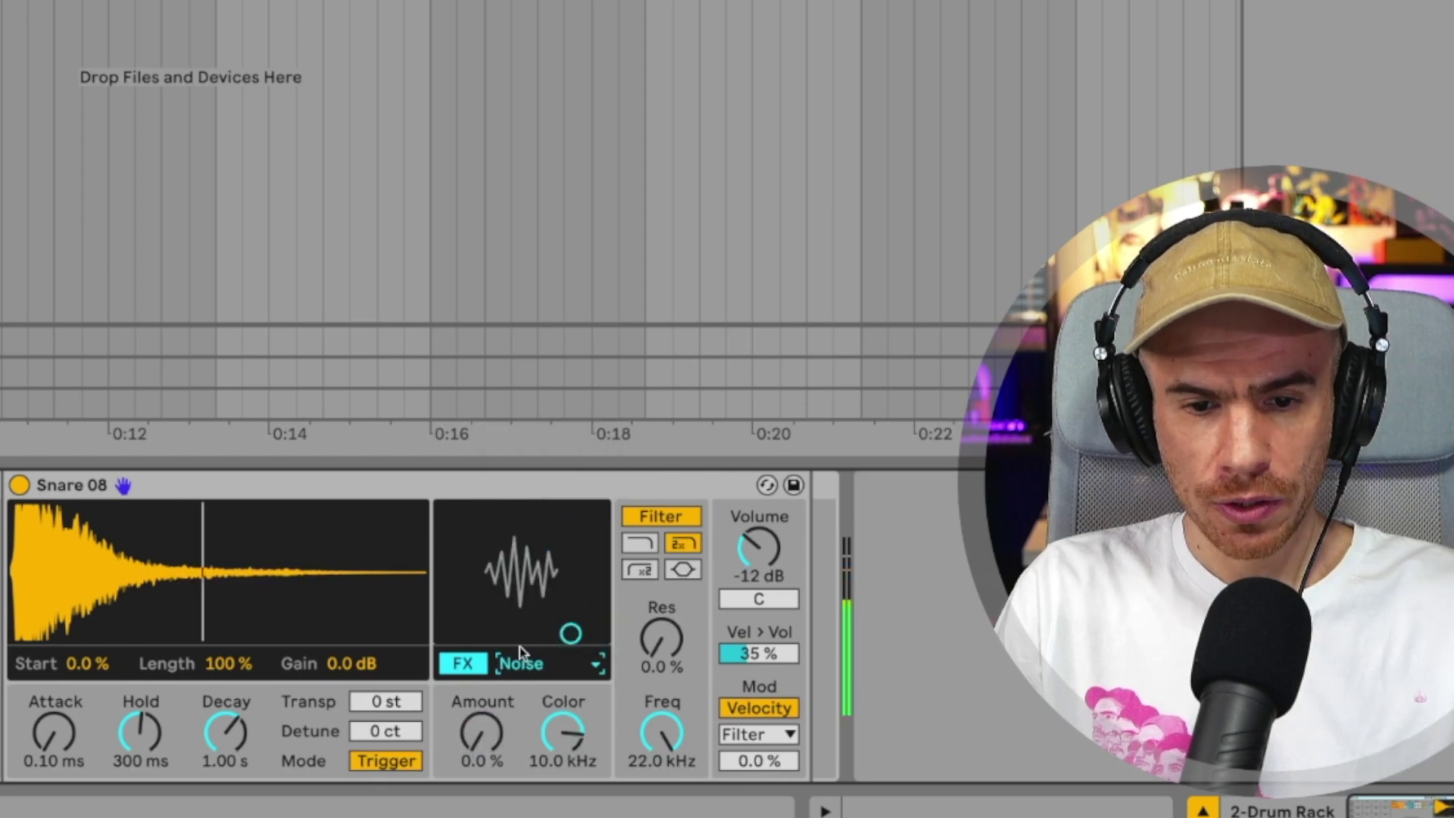
pyautogui.moveTo(520, 646); pyautogui.dragTo(569, 544)
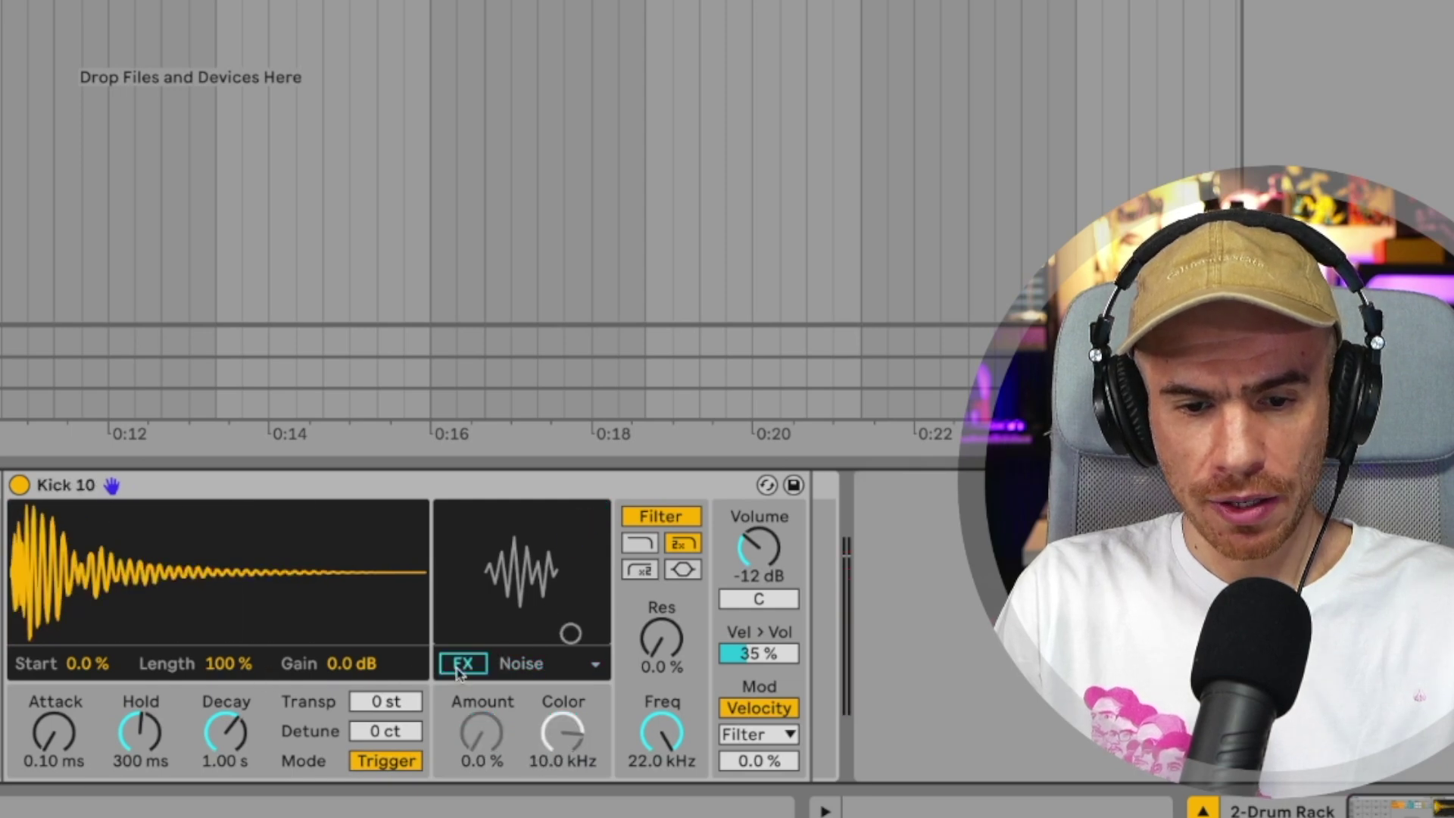
# Enable the Sub Osc effect on Kick 10 with Amount 93 % and Freq 89.2 Hz, and shorten the Decay to 13.7 ms.
pyautogui.click(463, 663)
pyautogui.click(530, 663)
pyautogui.click(529, 613)
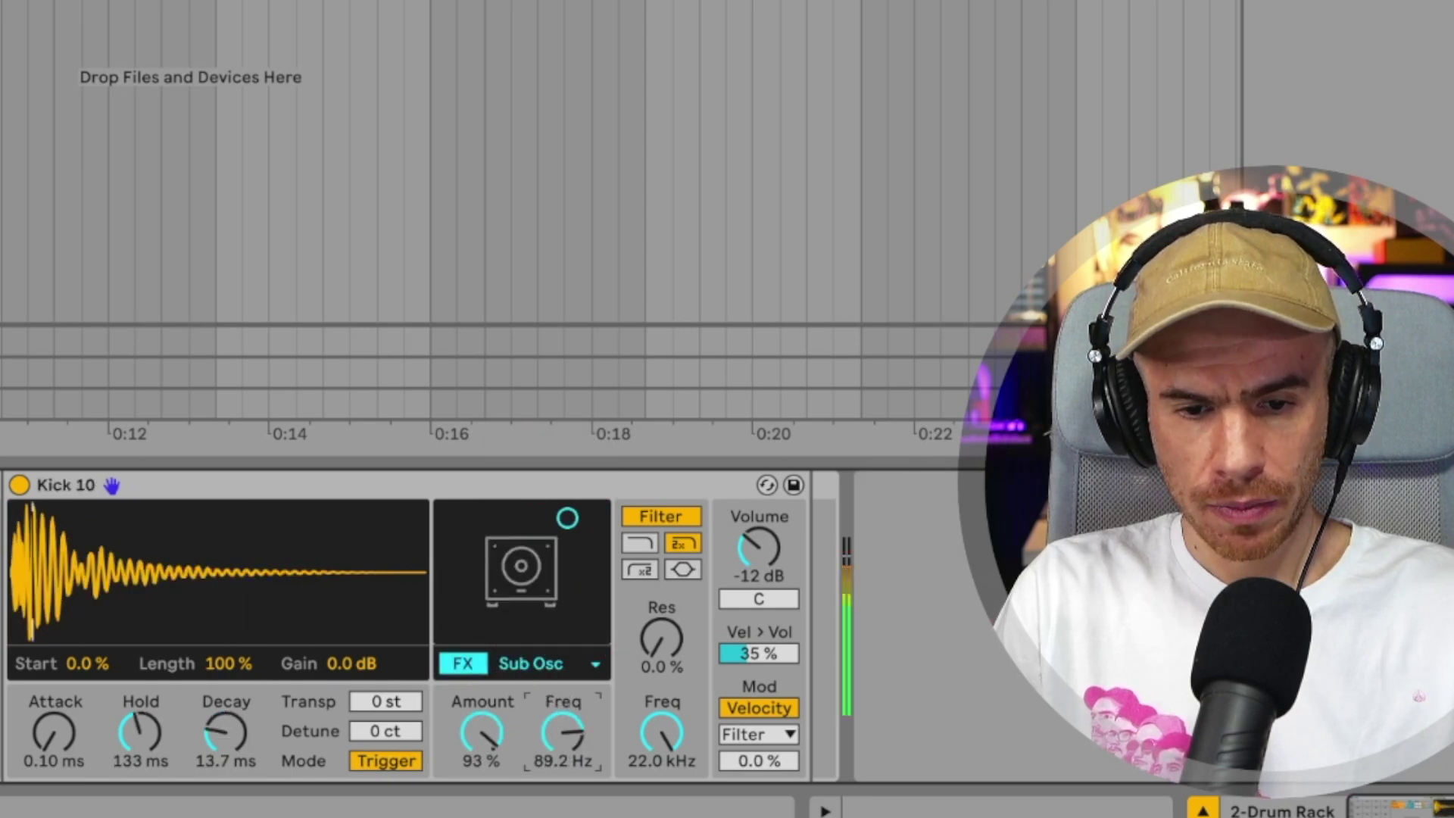
pyautogui.moveTo(478, 739); pyautogui.dragTo(477, 727)
pyautogui.moveTo(226, 731); pyautogui.dragTo(226, 705)
pyautogui.moveTo(563, 732); pyautogui.dragTo(562, 746)
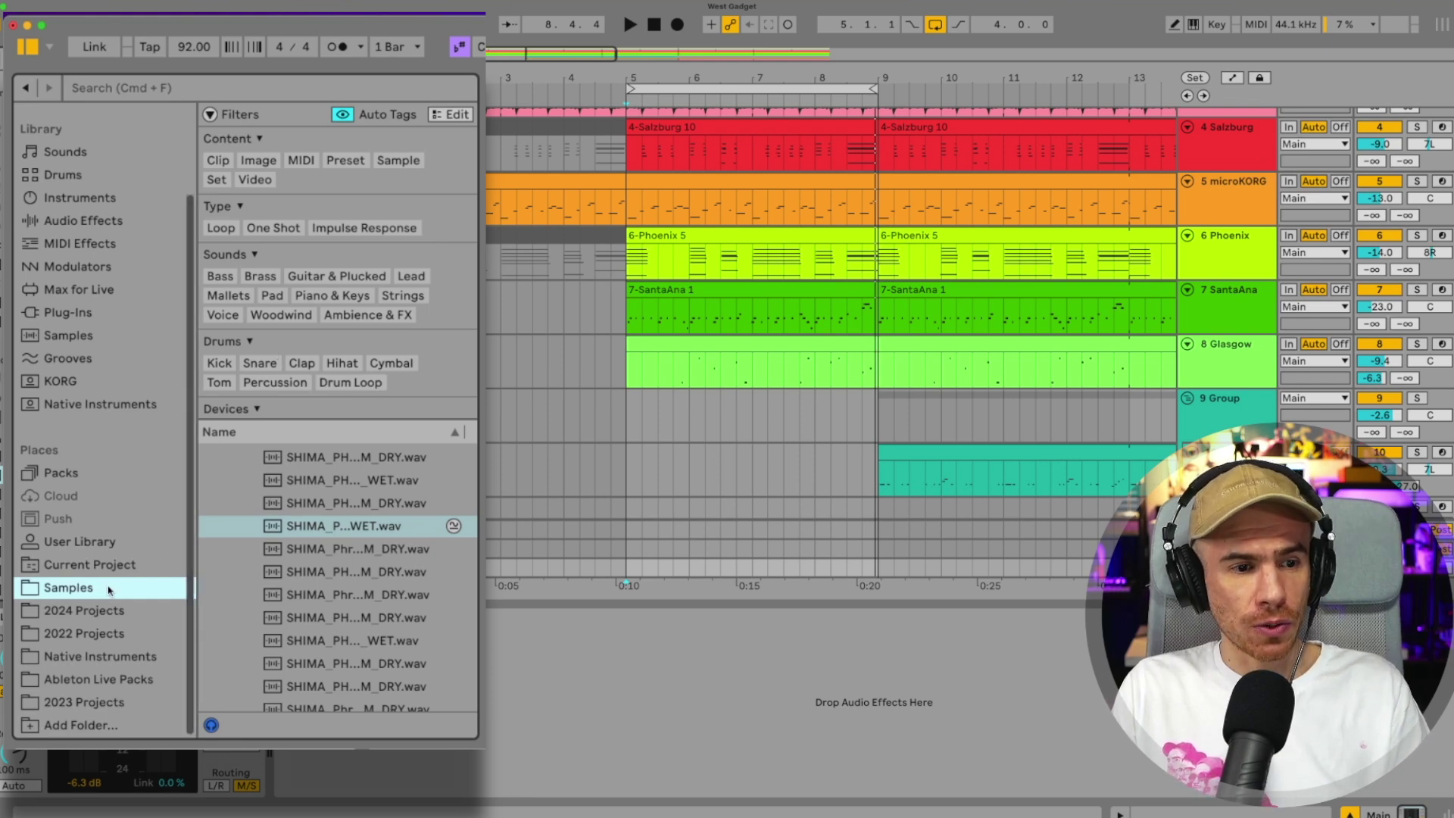
# Show the Samples folder's contents in the browser and filter them by the Clap drum tag.
pyautogui.scroll(10, 235, 576)
pyautogui.scroll(-3, 239, 589)
pyautogui.click(209, 590)
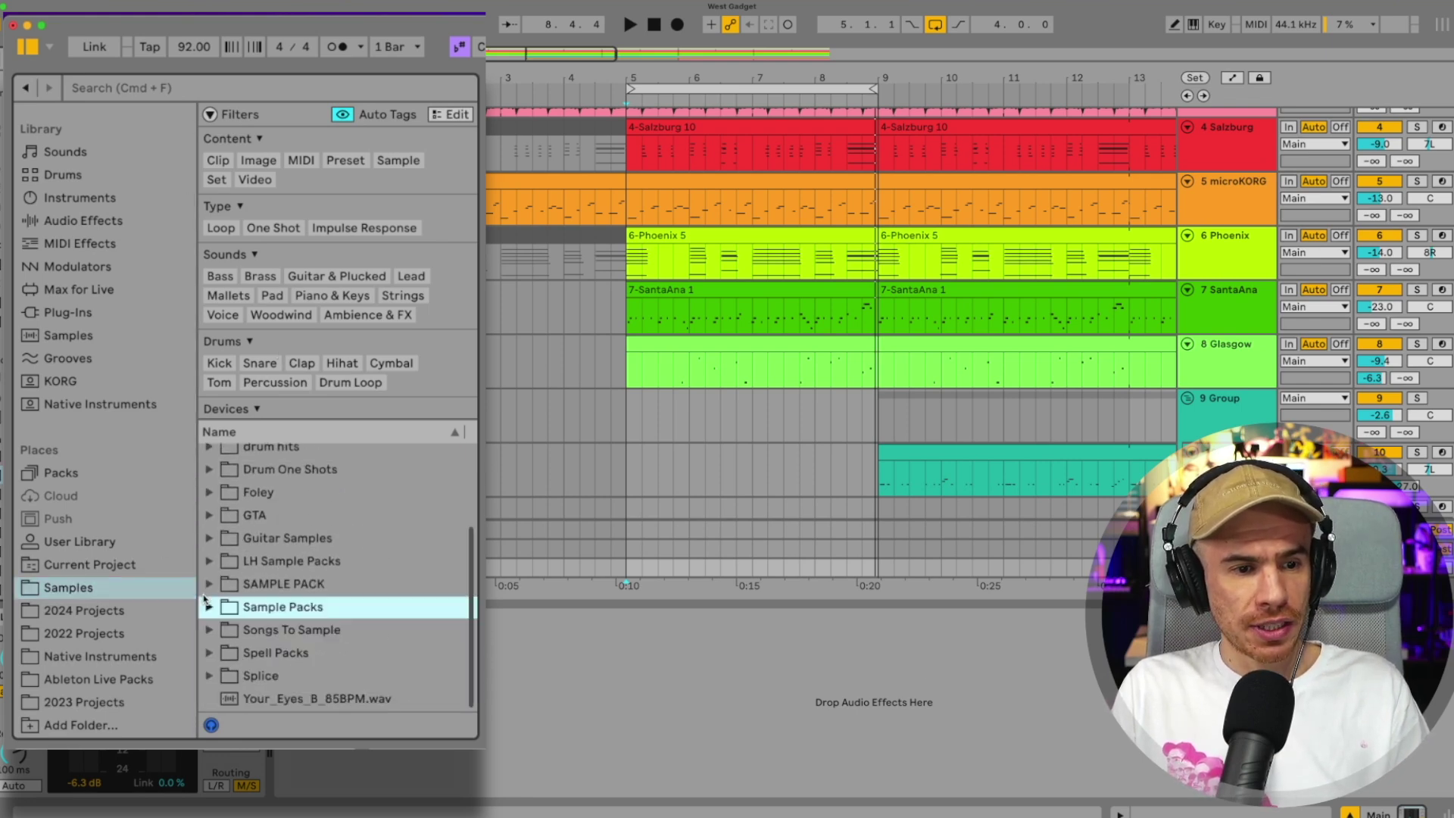
pyautogui.click(68, 589)
pyautogui.scroll(5, 328, 529)
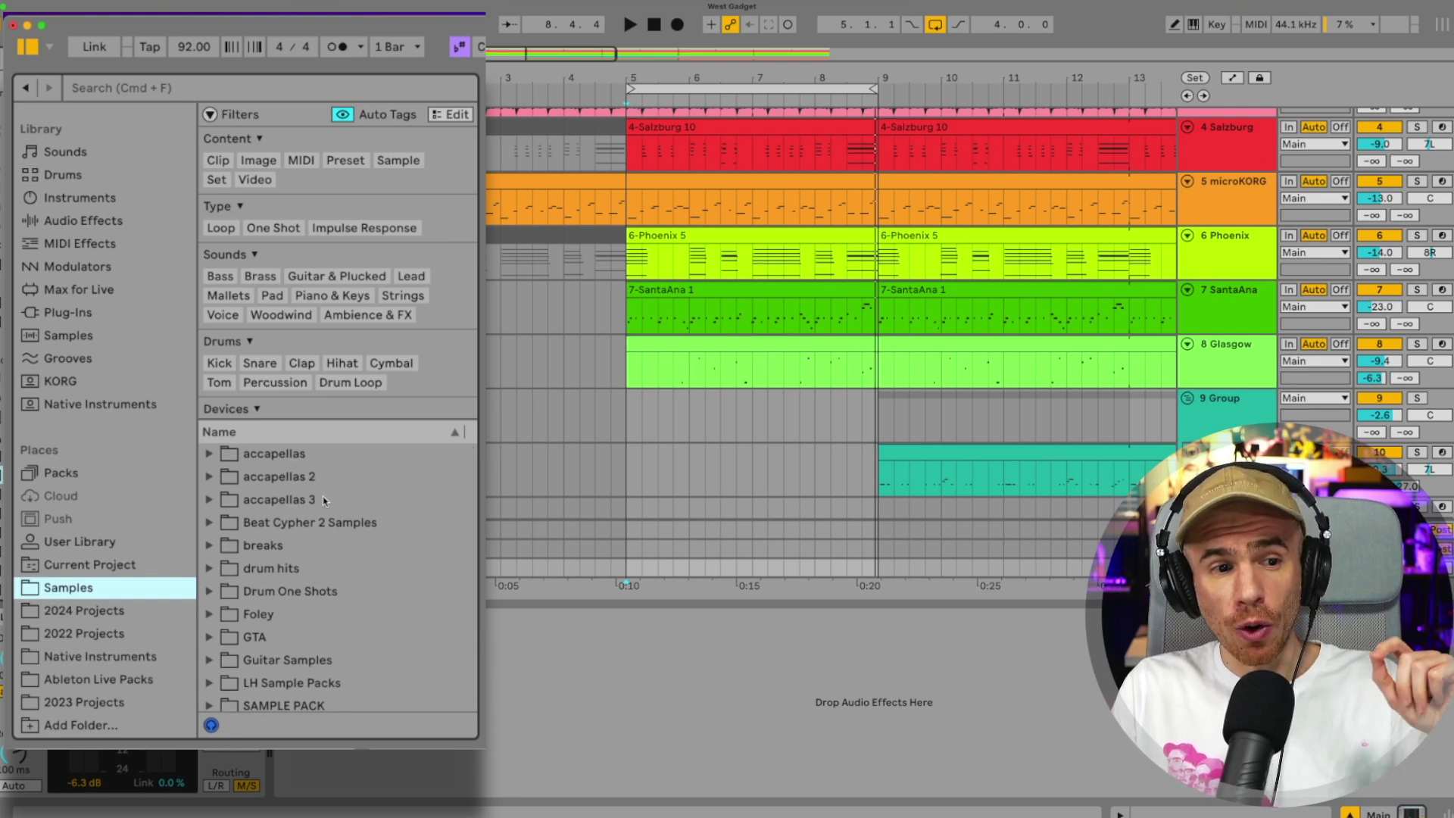
pyautogui.click(302, 363)
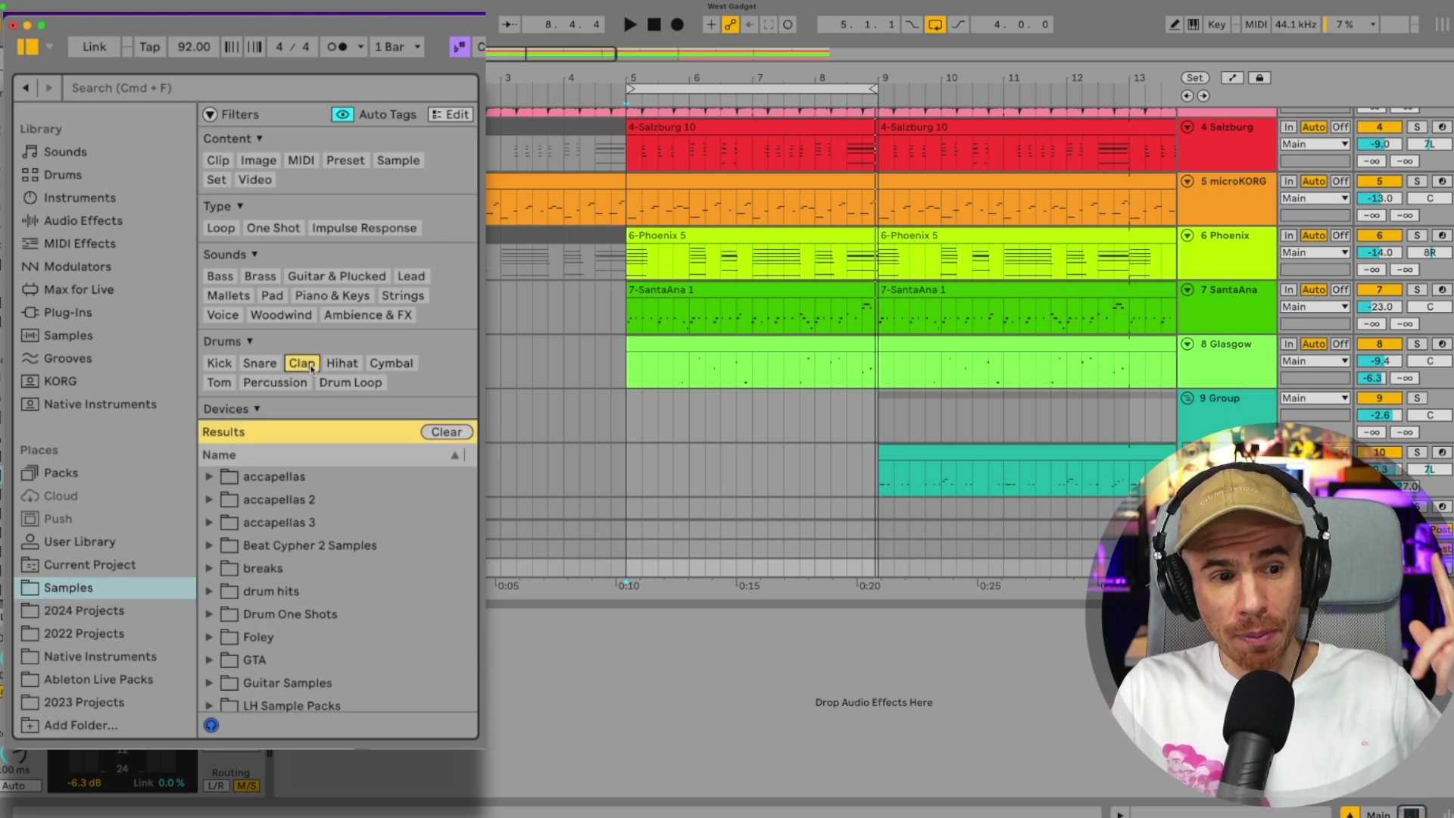
pyautogui.scroll(-5, 329, 559)
pyautogui.scroll(-10, 328, 559)
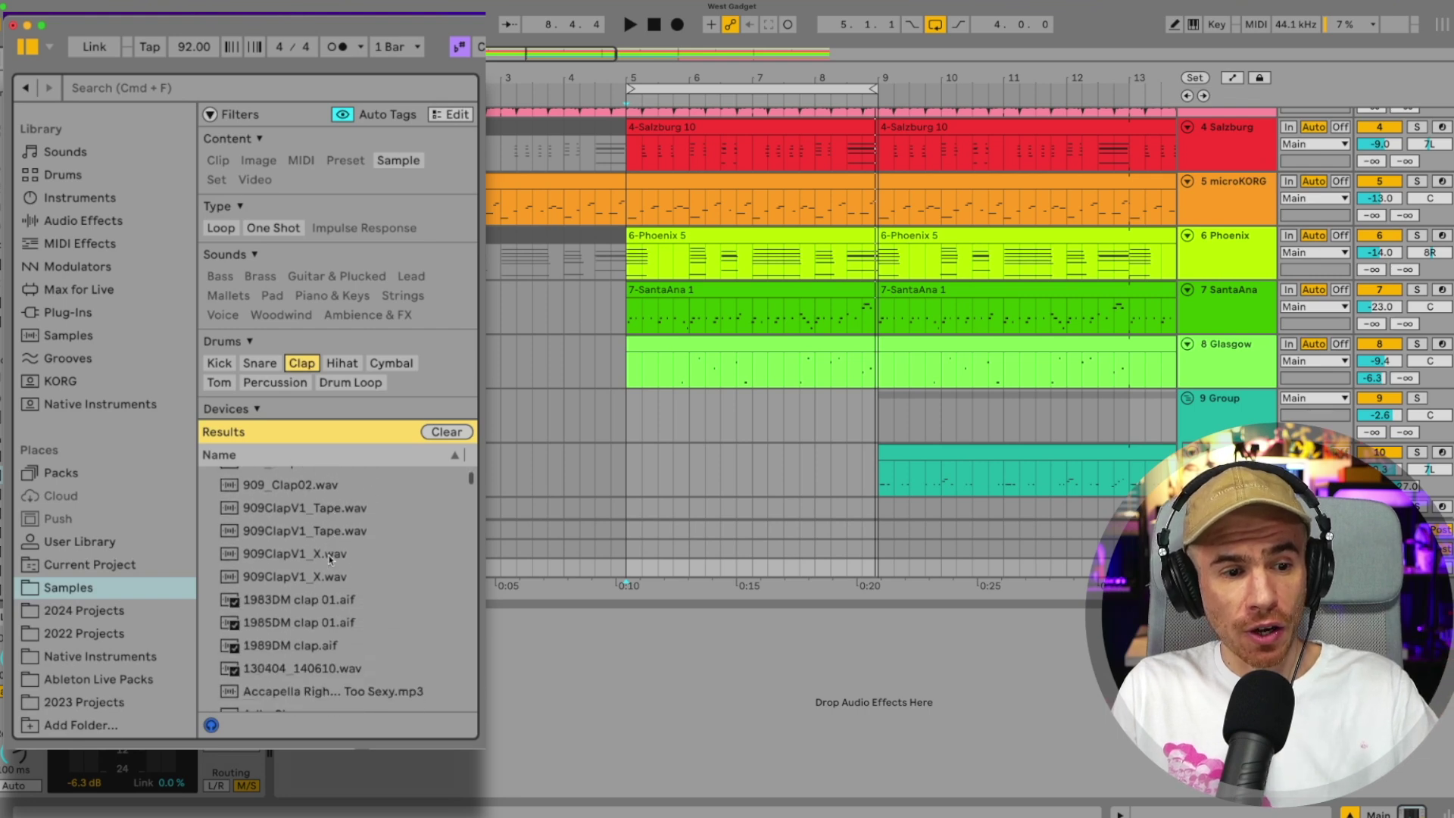
pyautogui.scroll(-8, 330, 560)
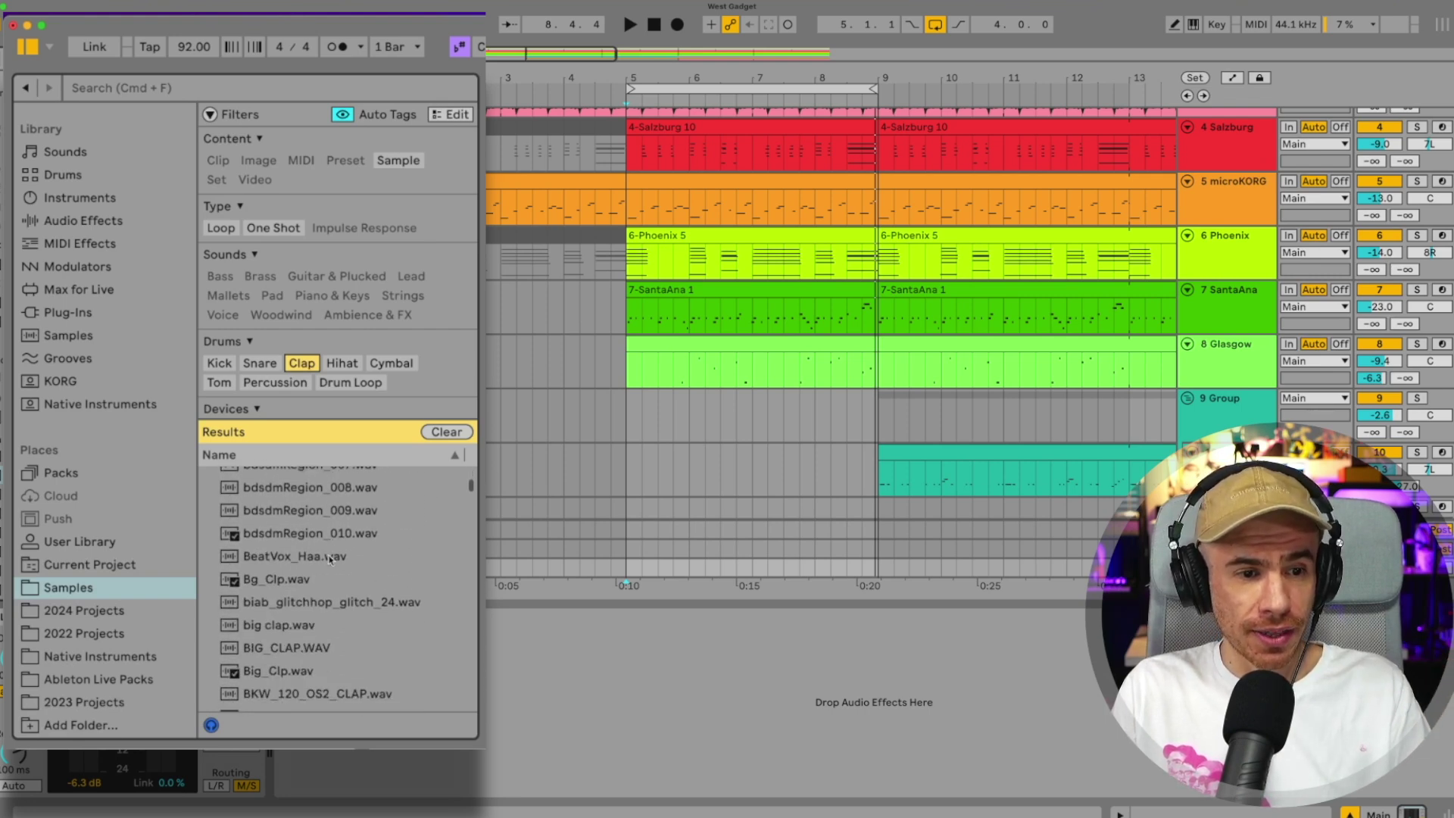
# Audition several of the filtered clap samples, including BnceKL21.wav and BnceKL29.wav.
pyautogui.click(329, 559)
pyautogui.click(301, 606)
pyautogui.click(298, 629)
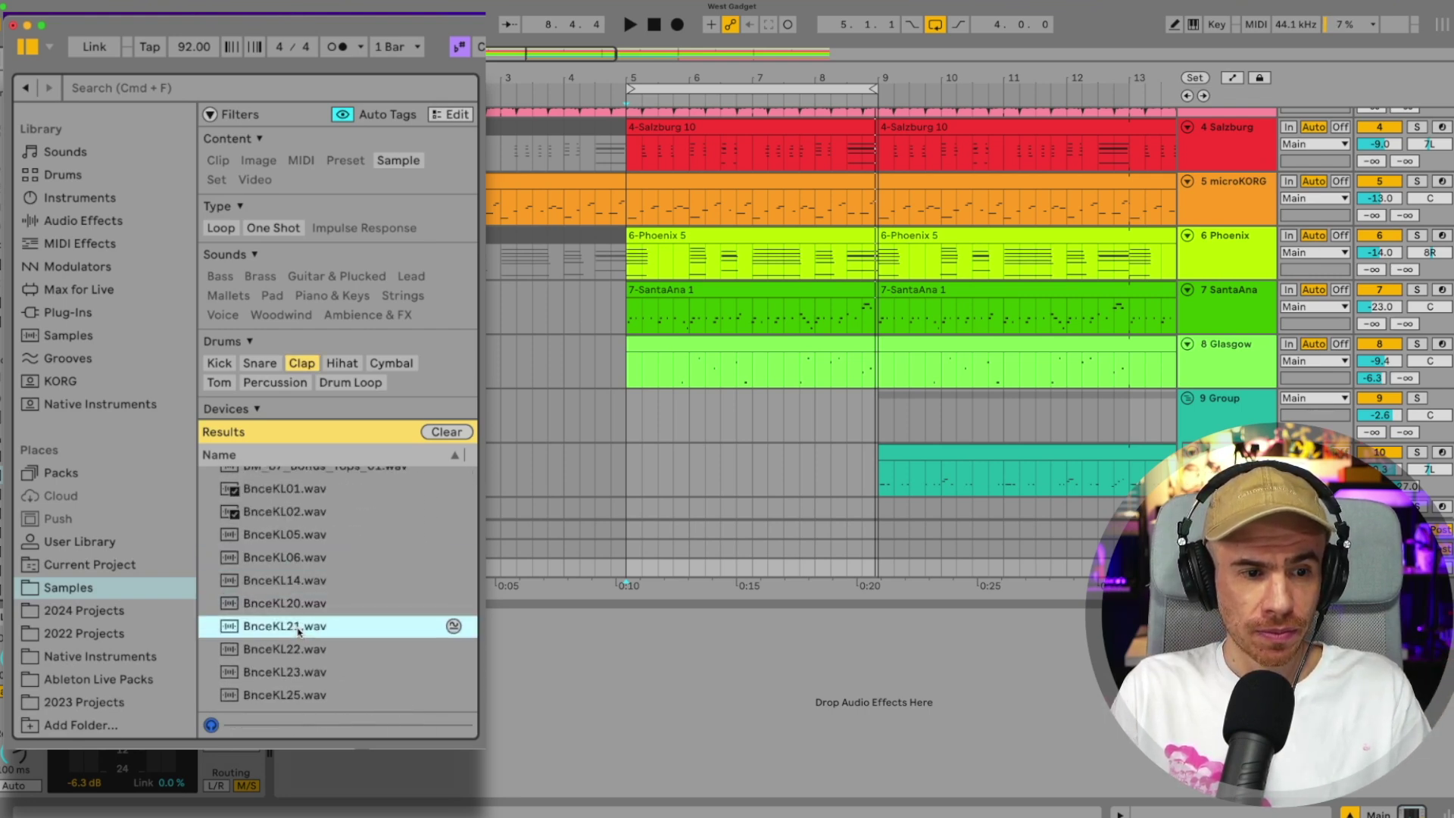
pyautogui.scroll(-3, 298, 629)
pyautogui.click(298, 621)
pyautogui.scroll(-2, 298, 621)
pyautogui.click(297, 633)
pyautogui.scroll(-1, 298, 635)
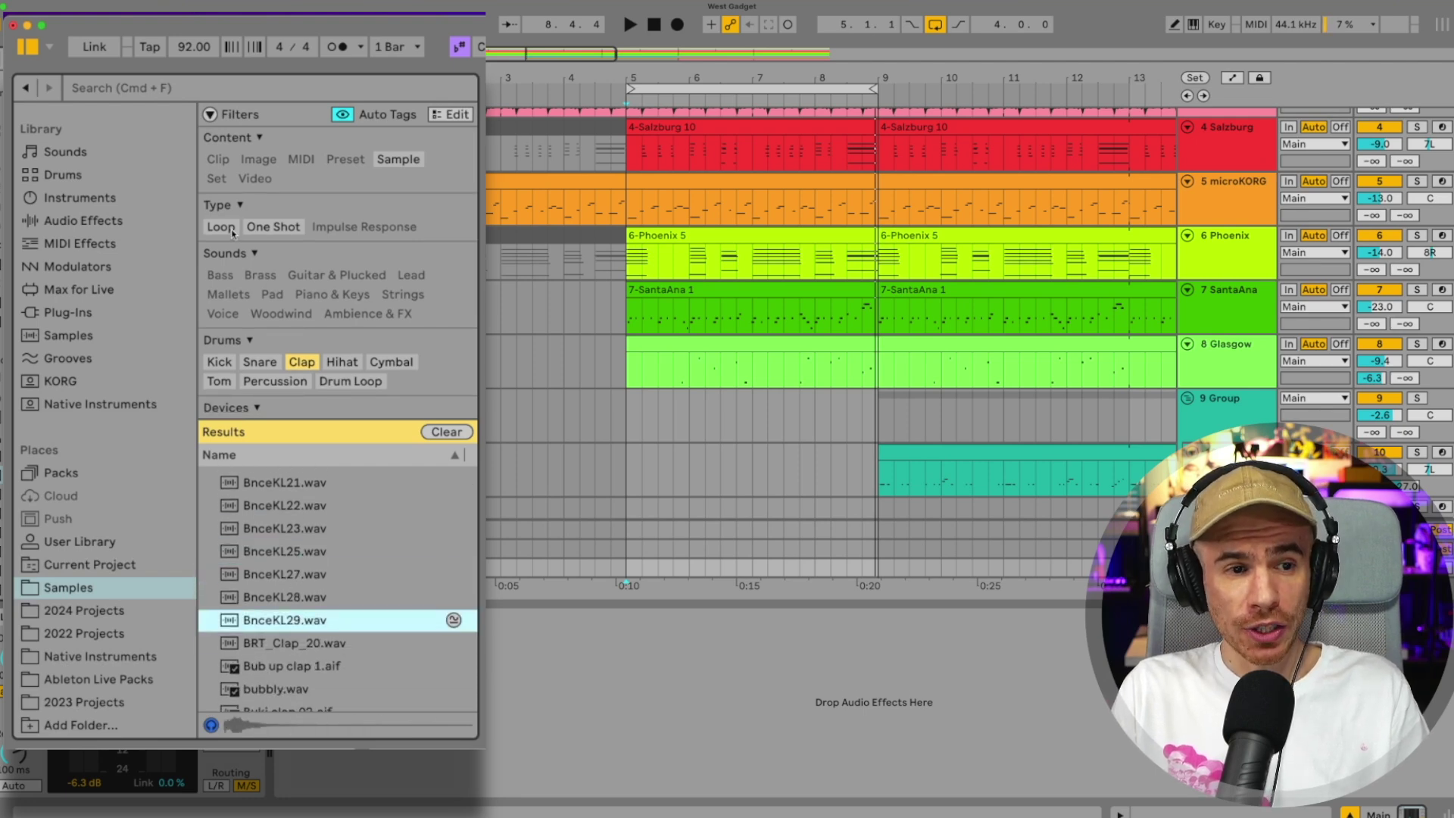
# Filter the samples by Loop and Guitar & Plucked, and remove the Clap tag filter.
pyautogui.click(232, 230)
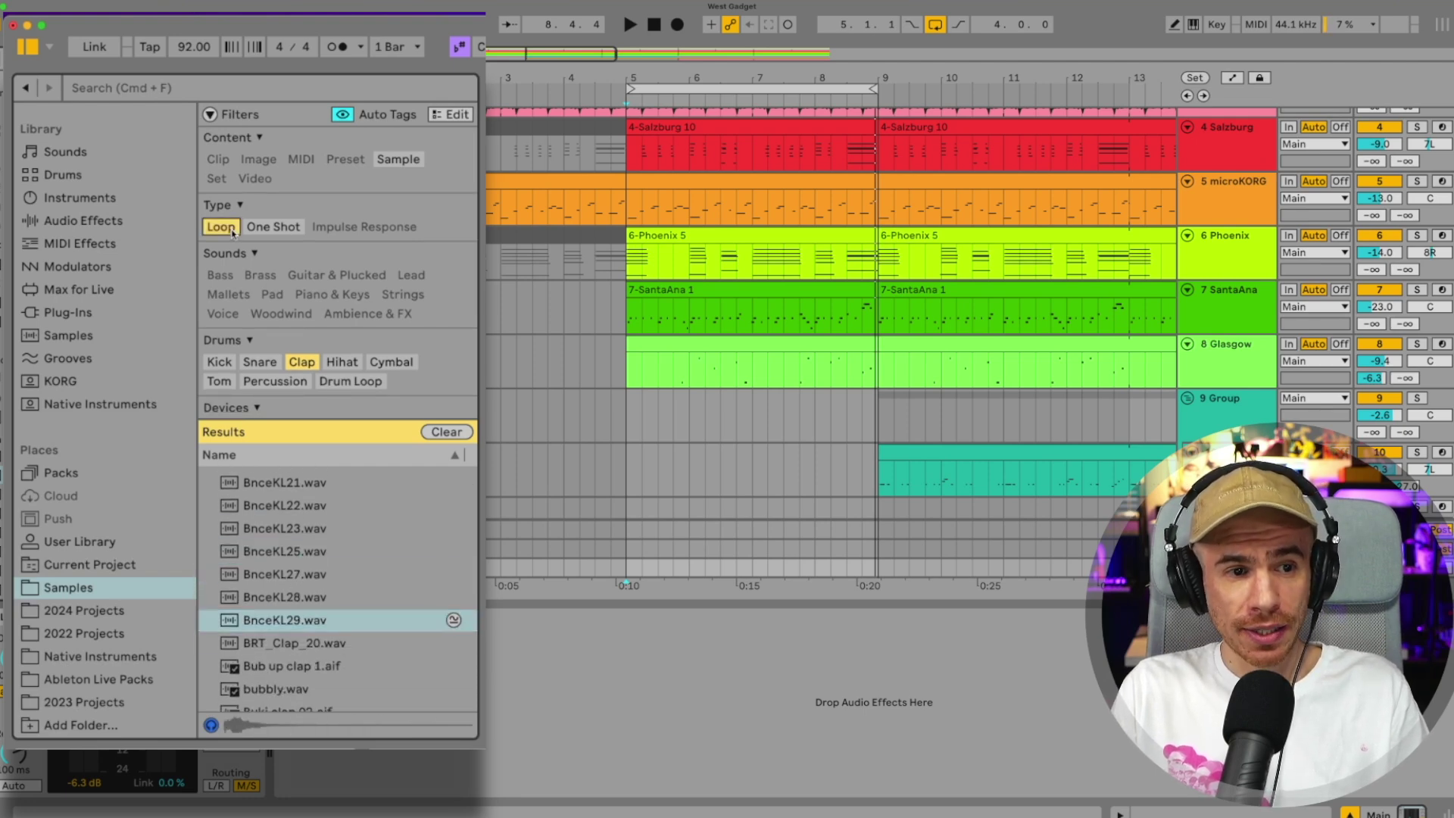
pyautogui.click(321, 280)
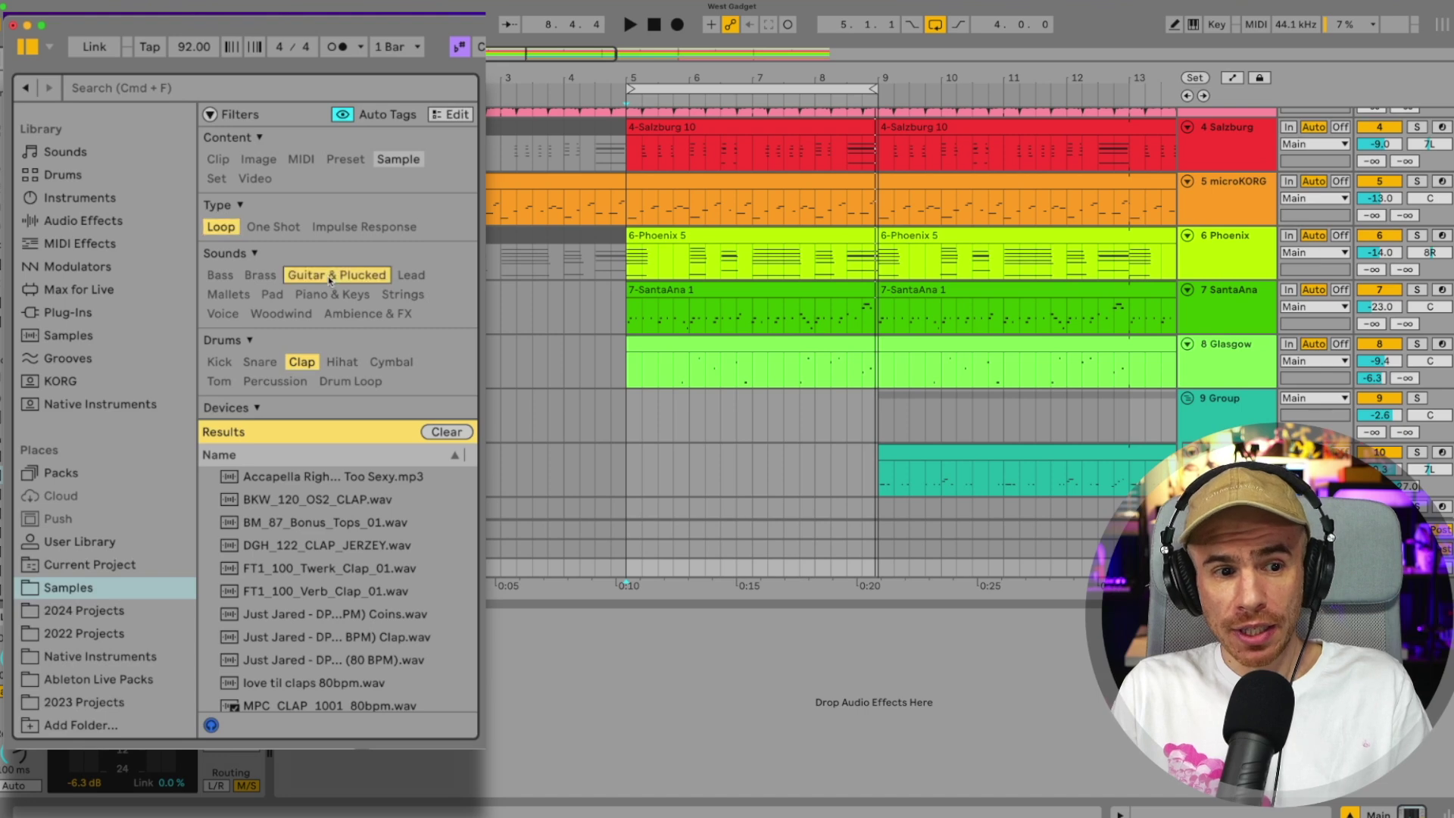
pyautogui.click(301, 363)
# Audition guitar and plucked loops, including 15_Mins_Late_76_Am.wav, 026PCLP122.wav and an acoustic guitar loop at 160 bpm.
pyautogui.click(303, 546)
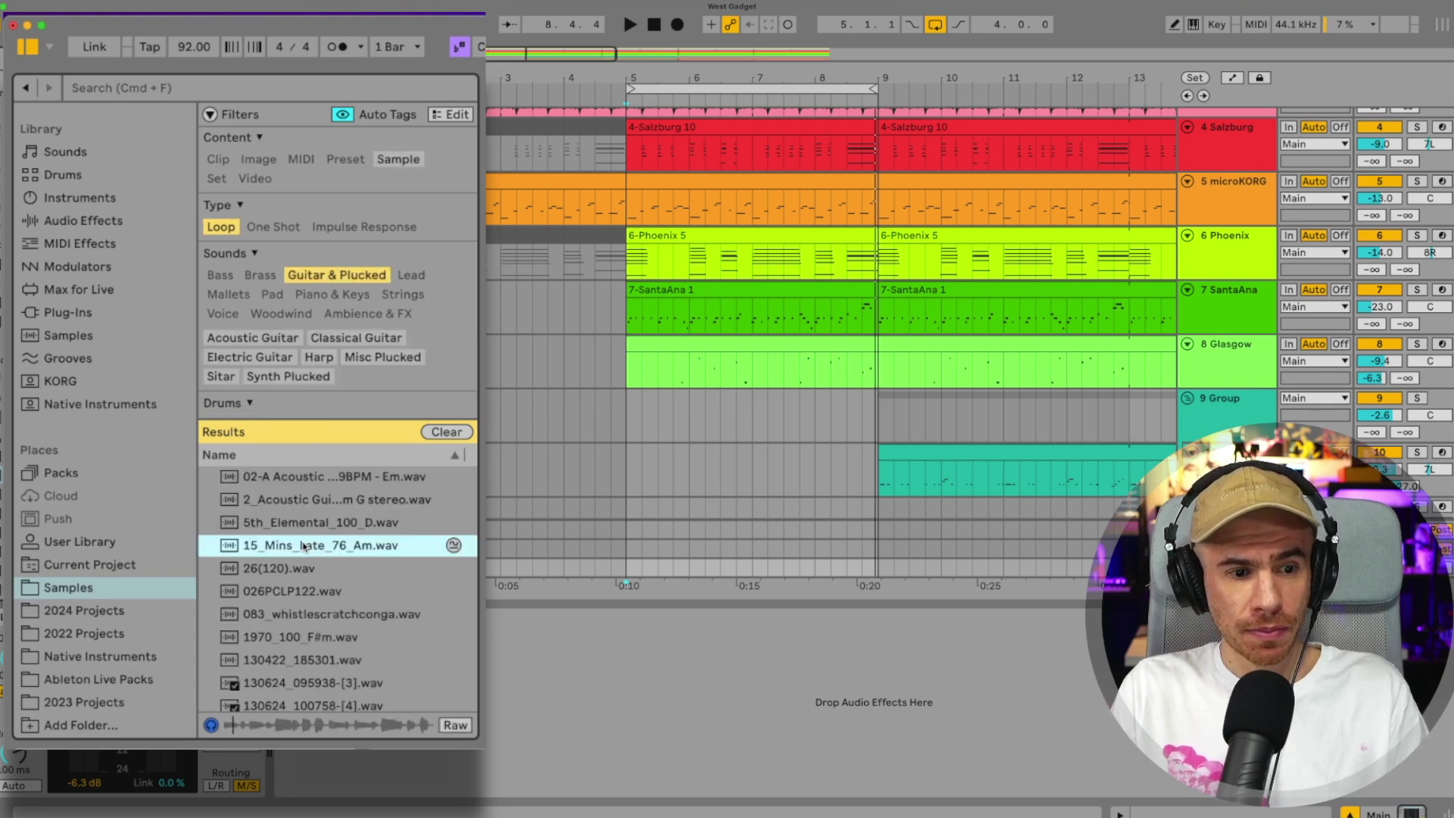
pyautogui.click(314, 592)
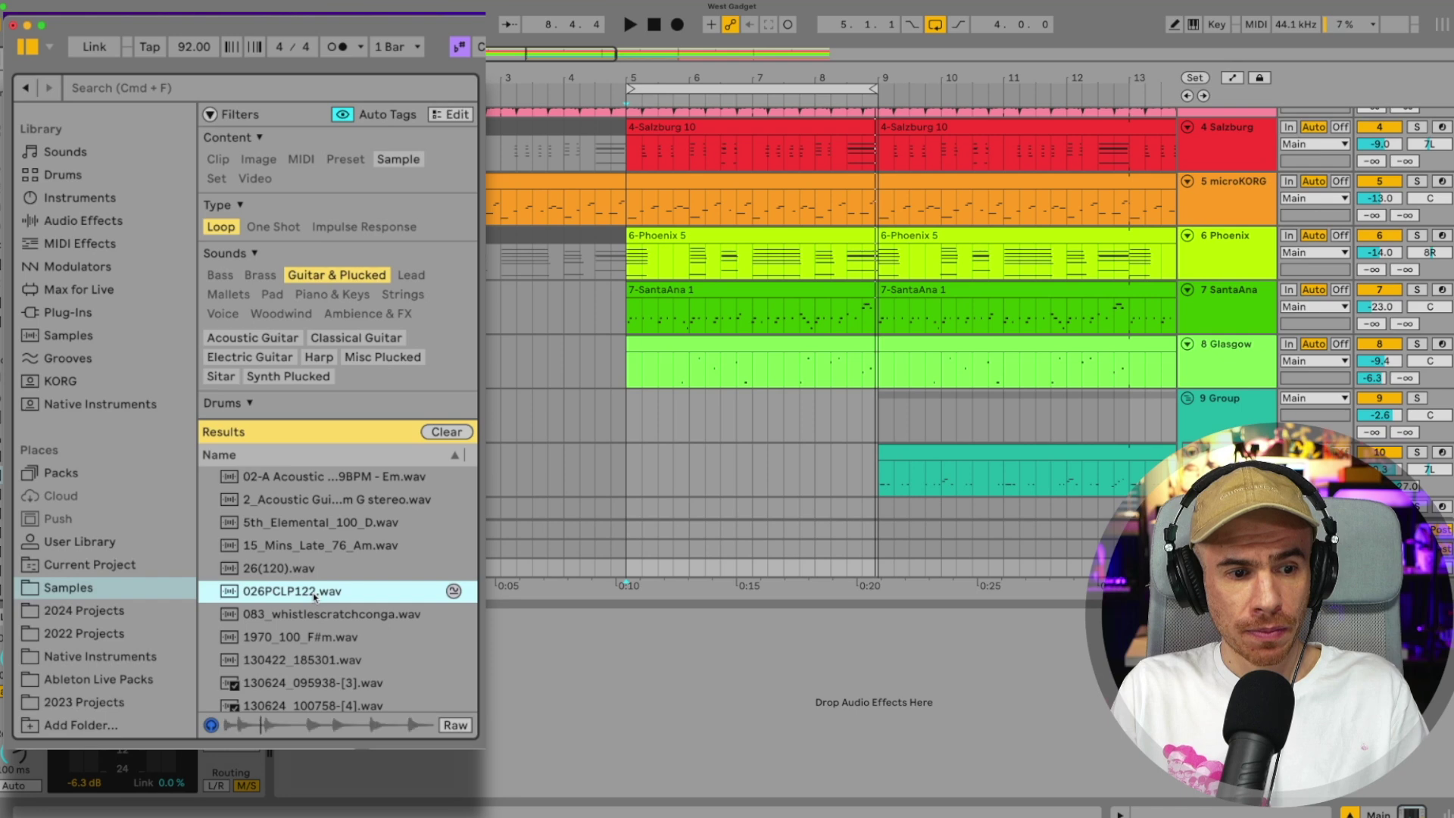
pyautogui.click(321, 615)
pyautogui.scroll(-6, 322, 627)
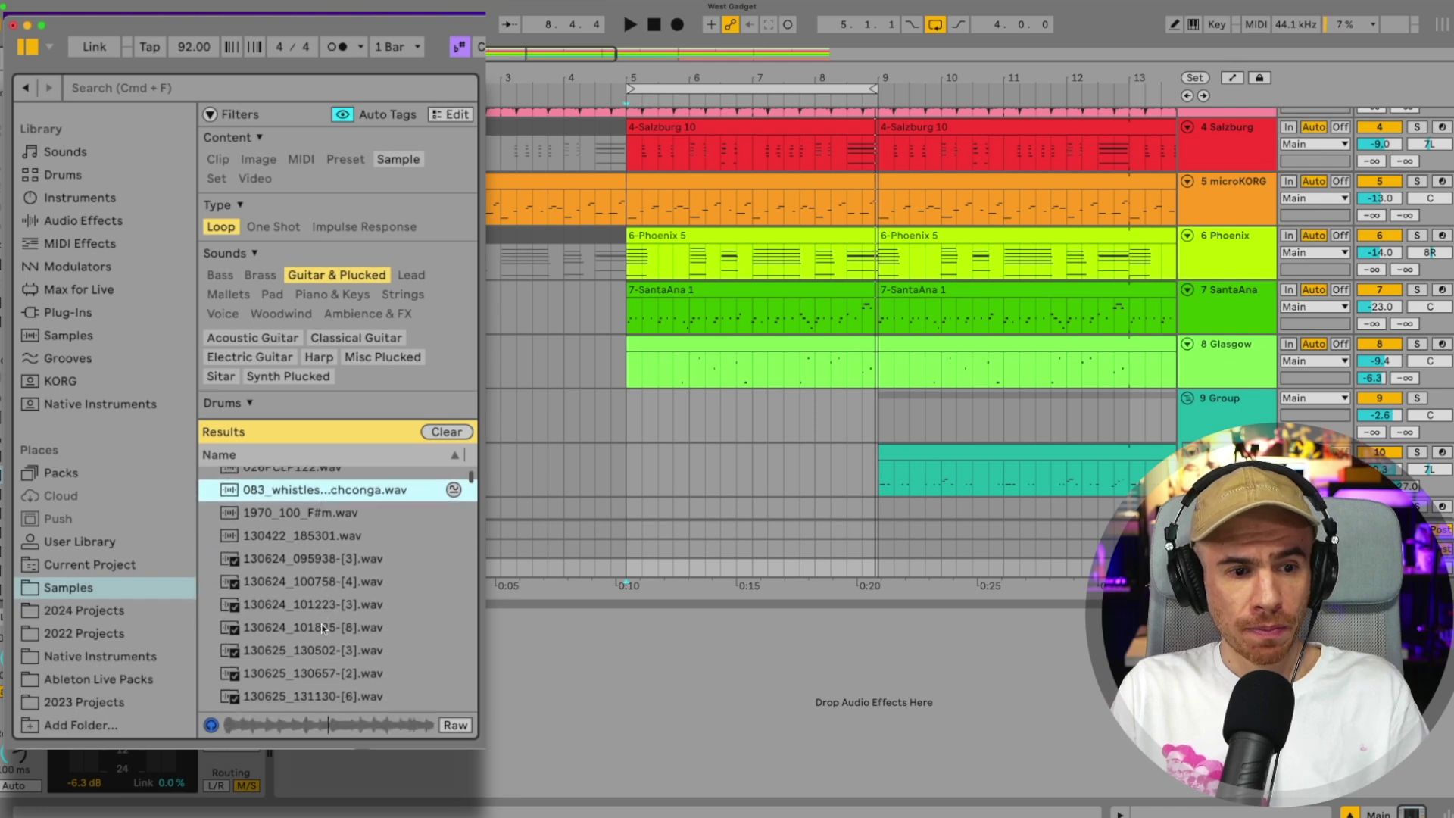
pyautogui.click(318, 605)
pyautogui.scroll(-3, 318, 610)
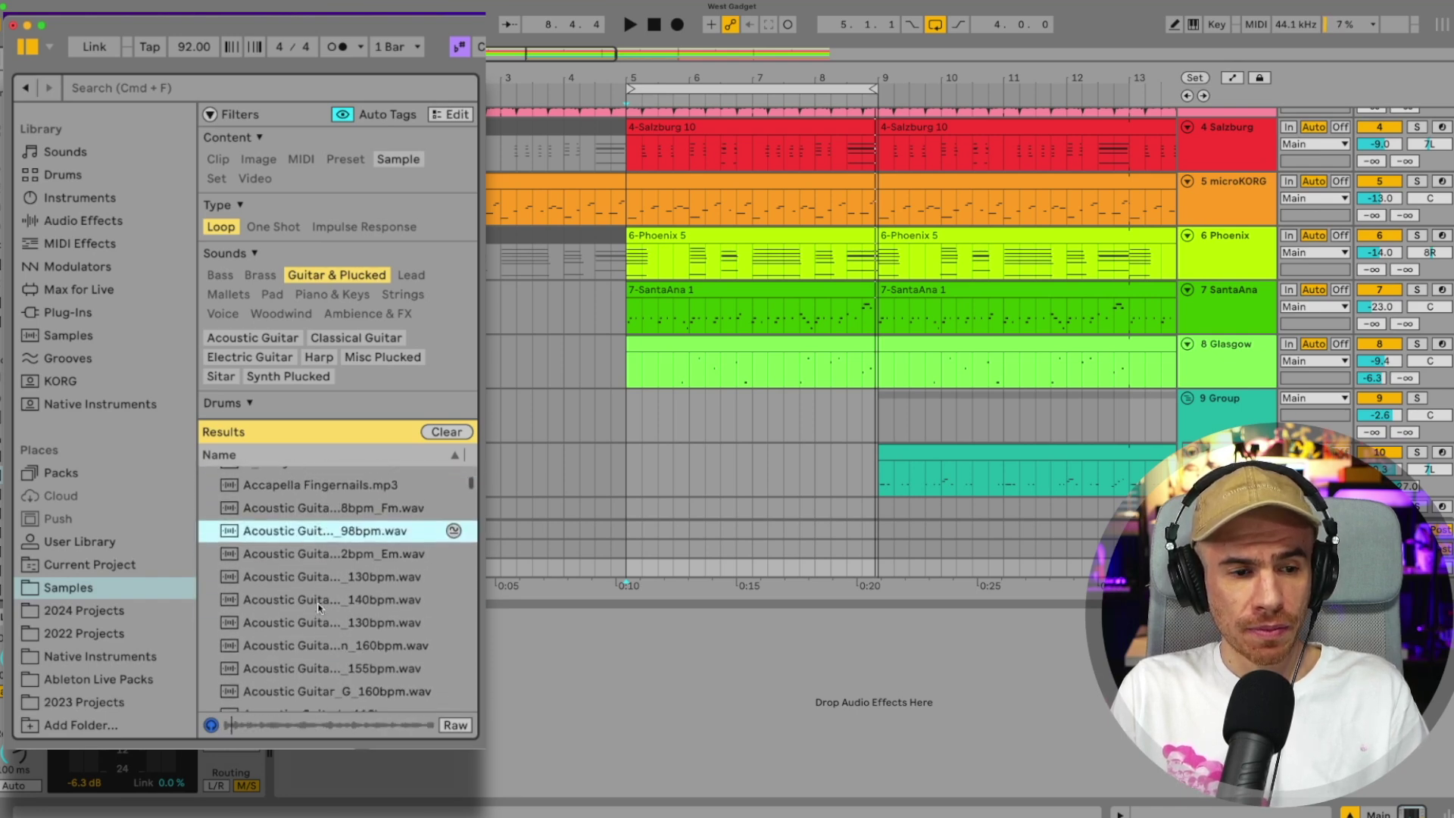
pyautogui.scroll(-4, 319, 608)
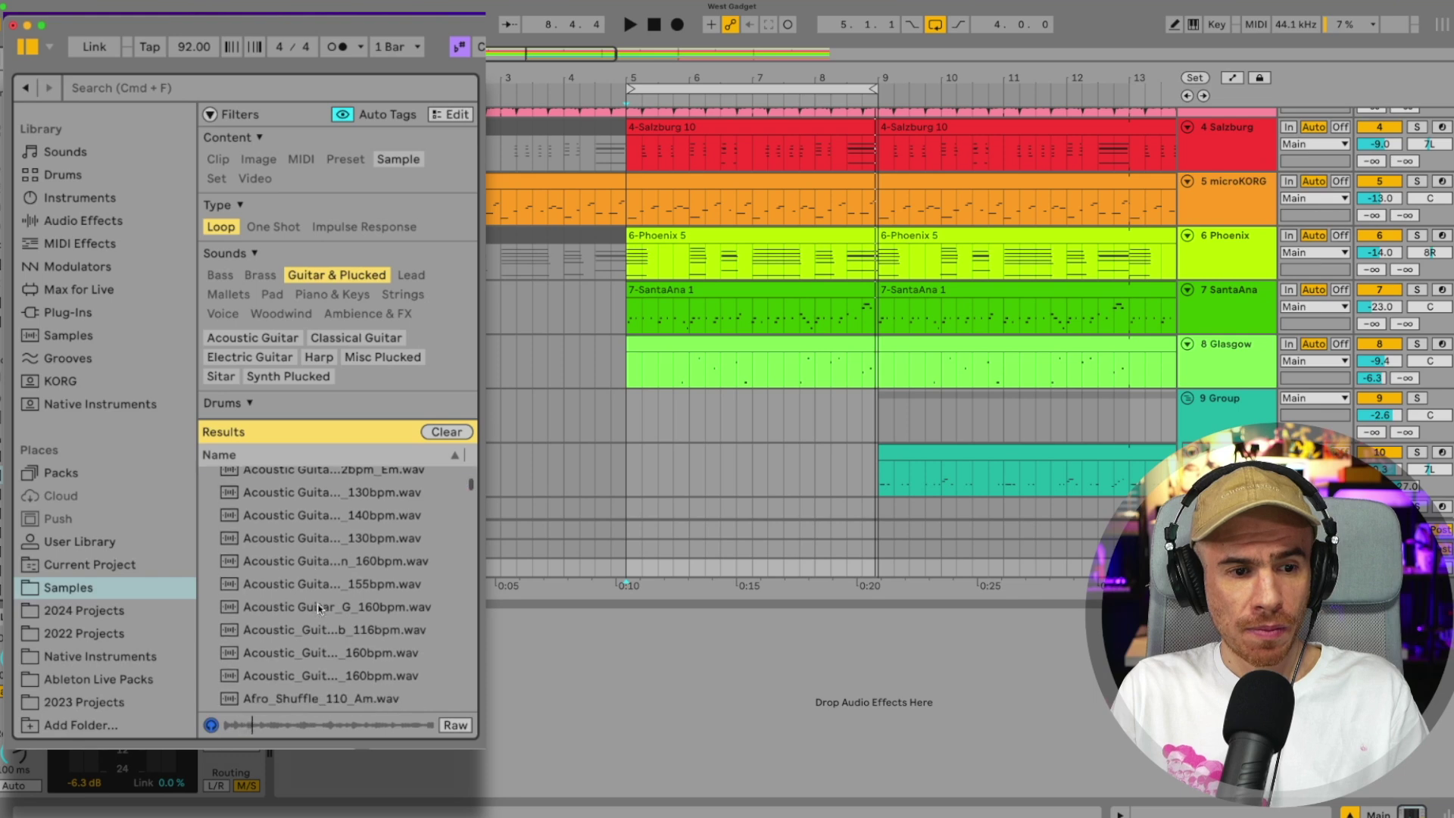
pyautogui.click(318, 614)
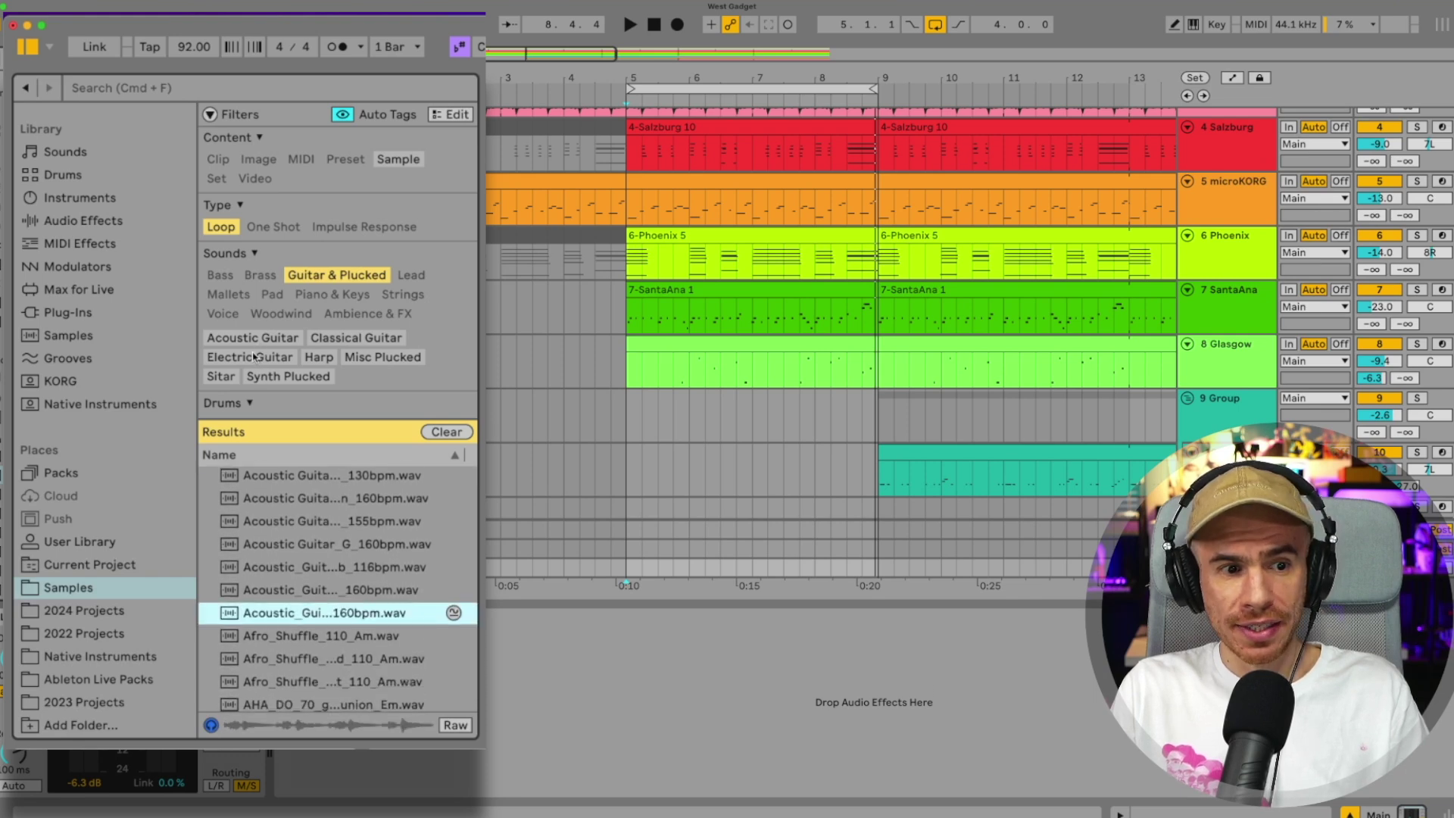
# Narrow the results to Acoustic Guitar and audition several loops, including a PAG2_100 guitar loop and the Punched In loop.
pyautogui.click(252, 338)
pyautogui.scroll(-10, 308, 542)
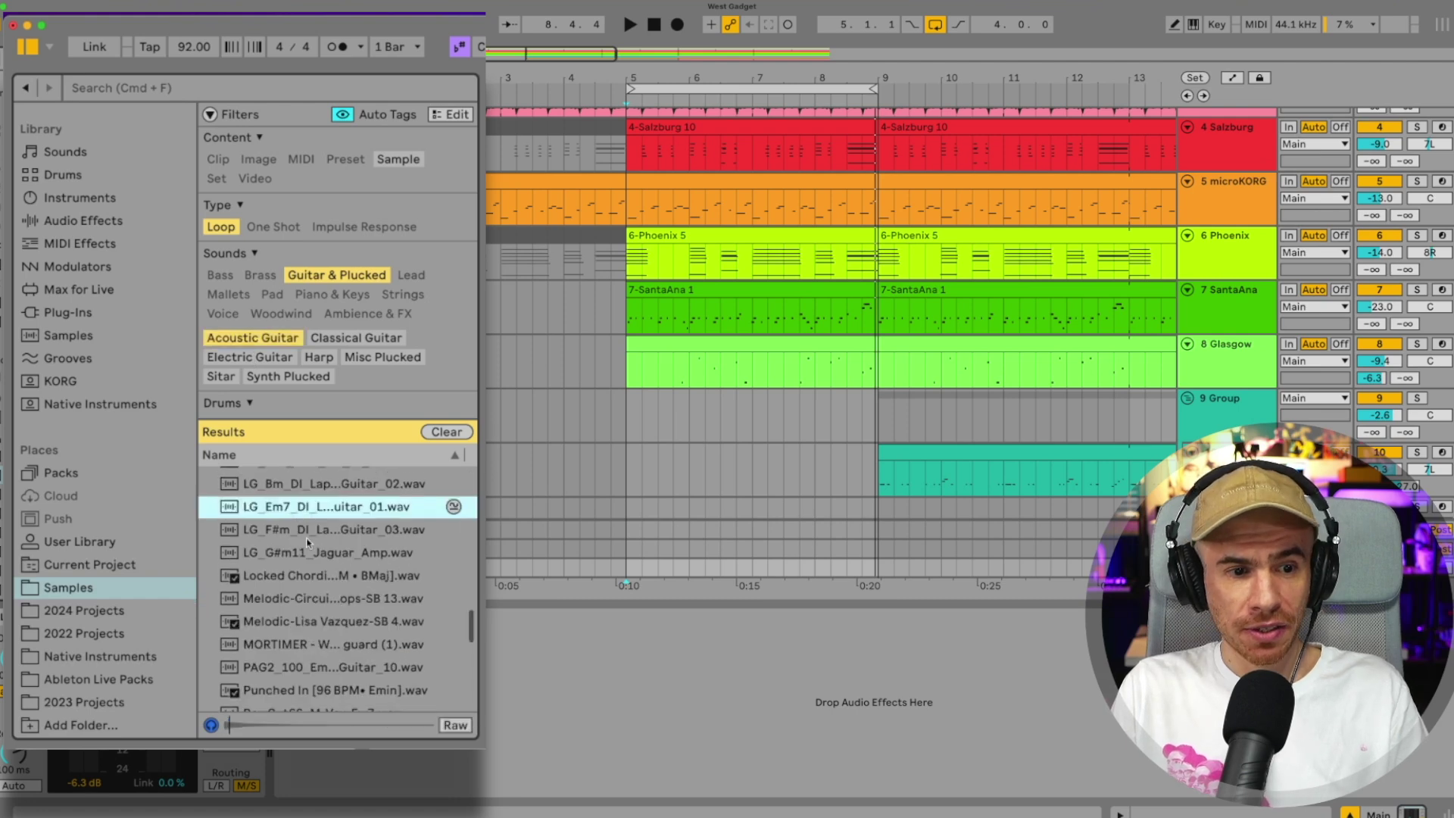
pyautogui.click(313, 535)
pyautogui.scroll(-3, 313, 534)
pyautogui.click(306, 599)
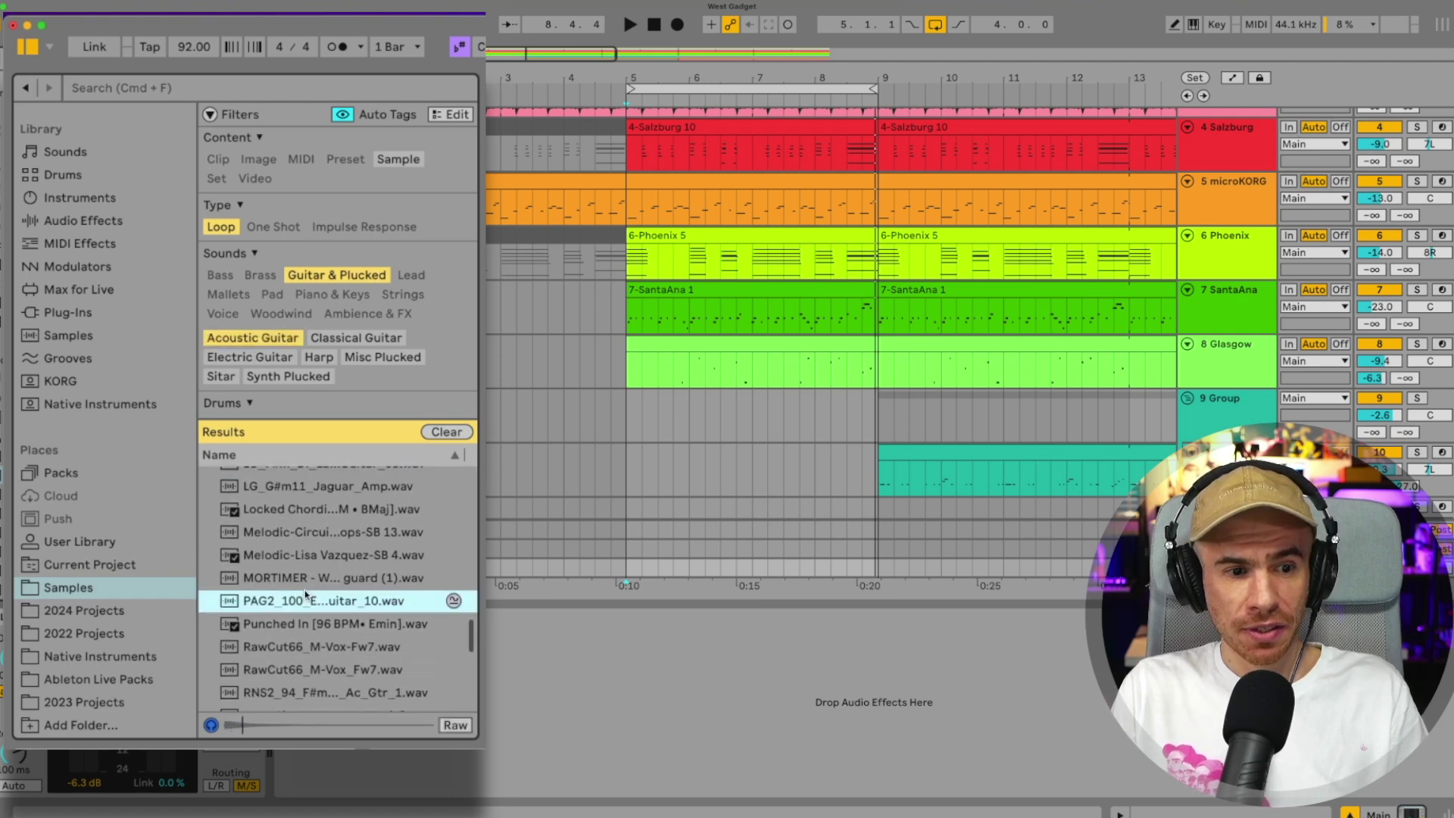
pyautogui.scroll(-1, 306, 597)
pyautogui.click(305, 595)
pyautogui.scroll(-1, 304, 590)
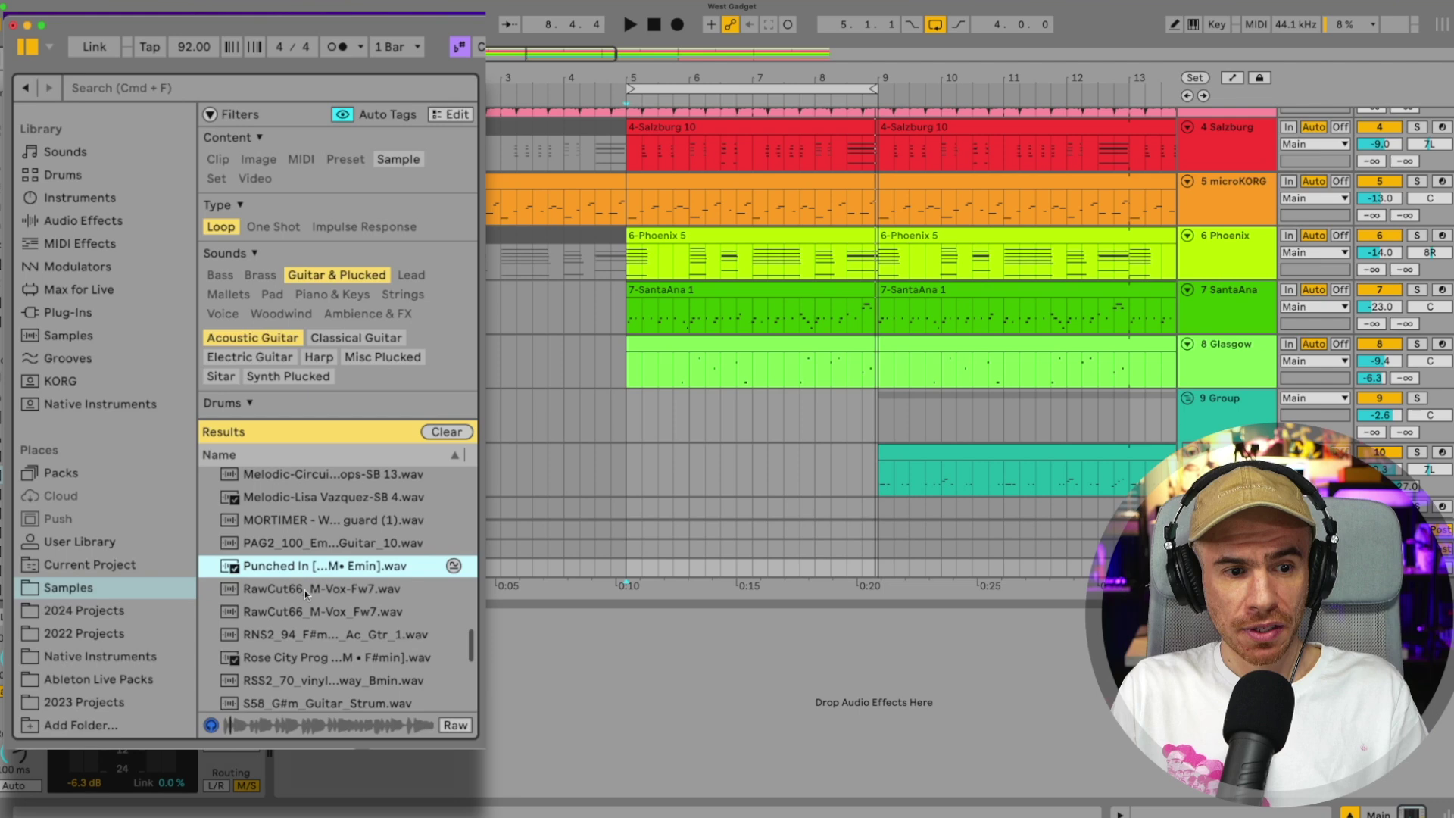
# Audition further acoustic guitar loops, including RawCut66_M-Vox-Fw7.wav, Saudade_80_D.wav and Shell_Voicing_D.wav.
pyautogui.click(304, 589)
pyautogui.scroll(-1, 304, 589)
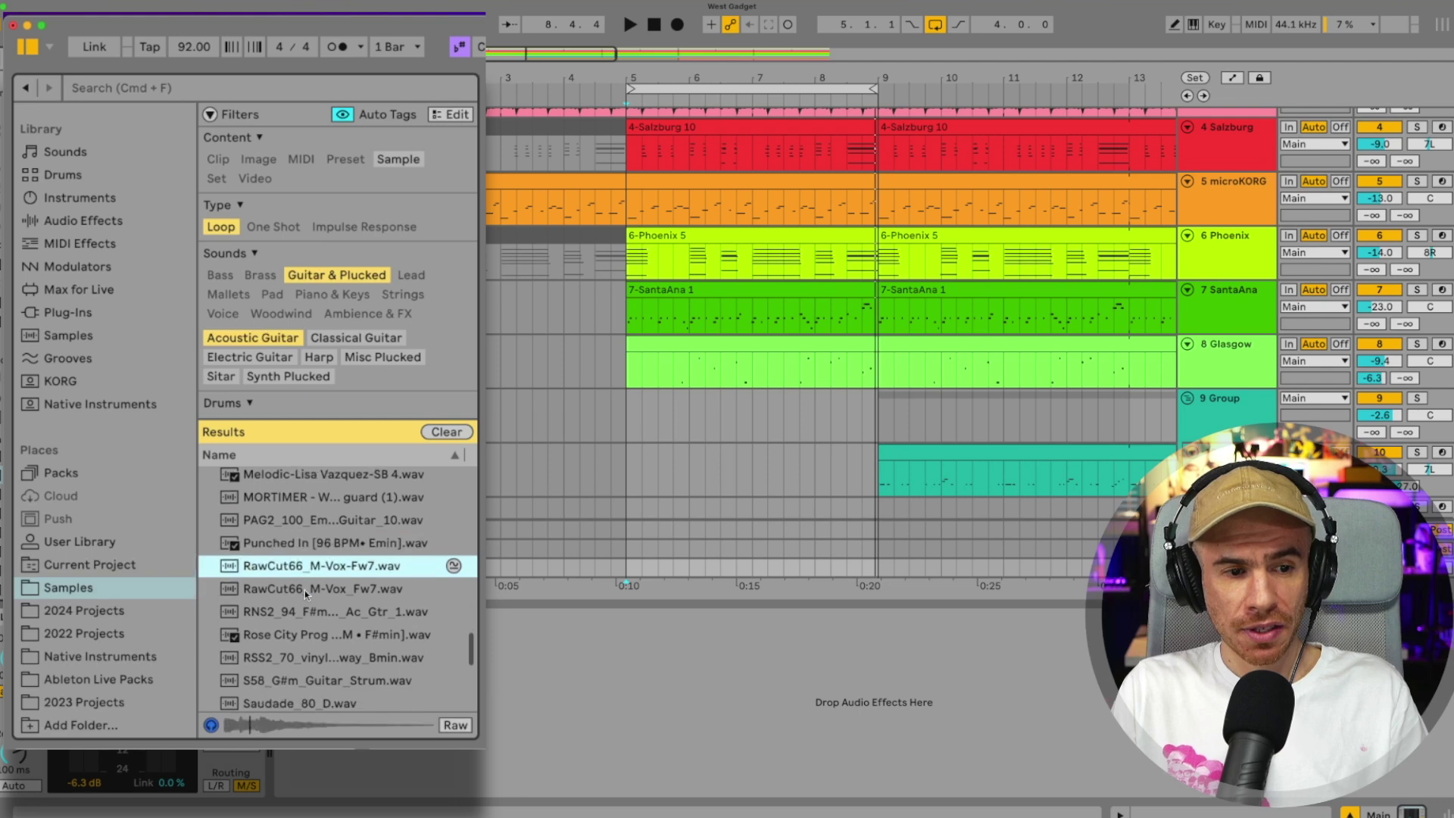
pyautogui.click(305, 590)
pyautogui.scroll(-1, 305, 589)
pyautogui.scroll(-3, 304, 589)
pyautogui.click(305, 589)
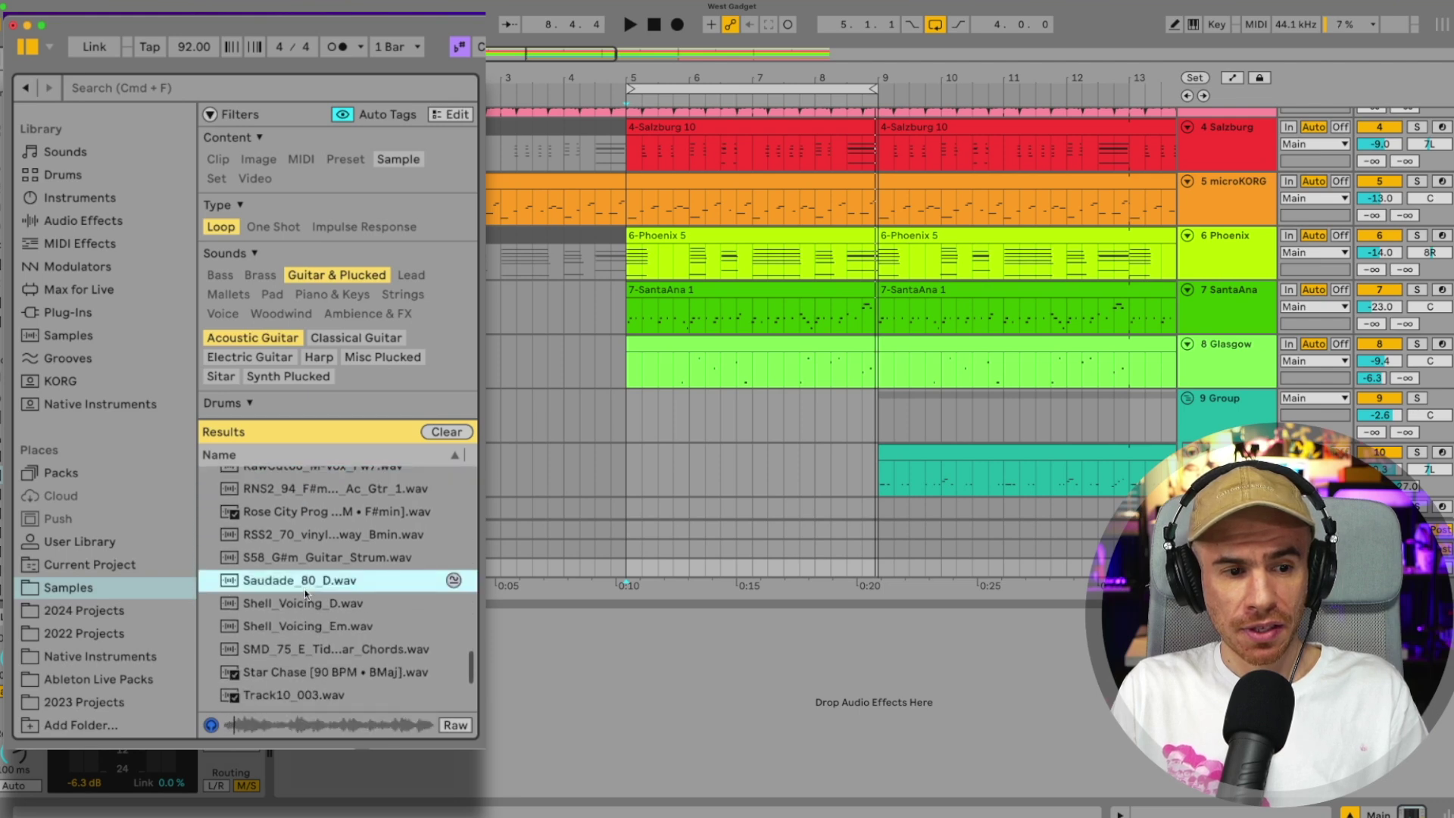
pyautogui.scroll(-1, 304, 589)
pyautogui.click(304, 593)
pyautogui.scroll(-1, 305, 589)
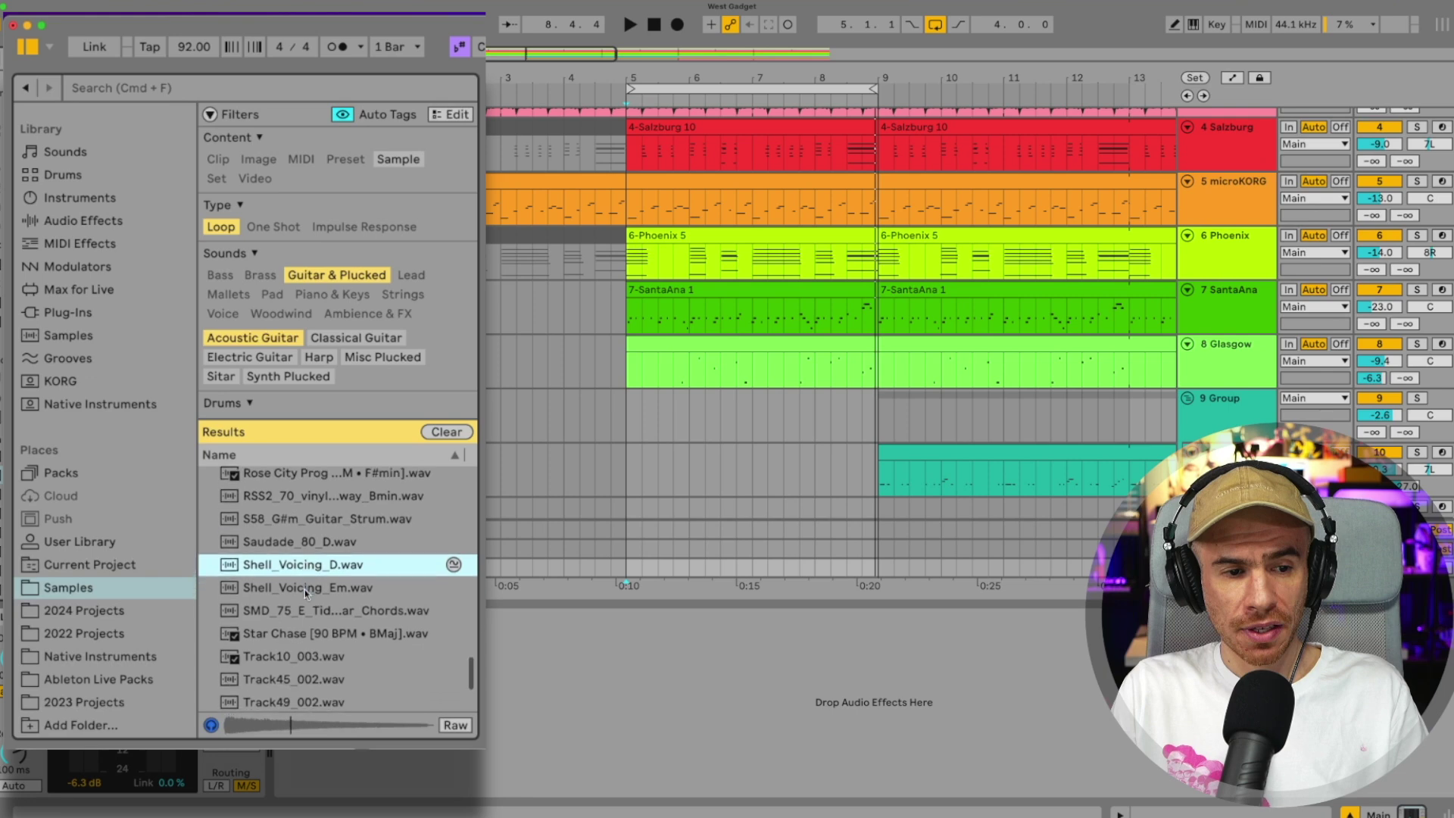
# Switch the sub-filter from Acoustic Guitar to Electric Guitar and audition loops such as Blue_Walk_1_F#dom.wav.
pyautogui.click(278, 342)
pyautogui.click(274, 359)
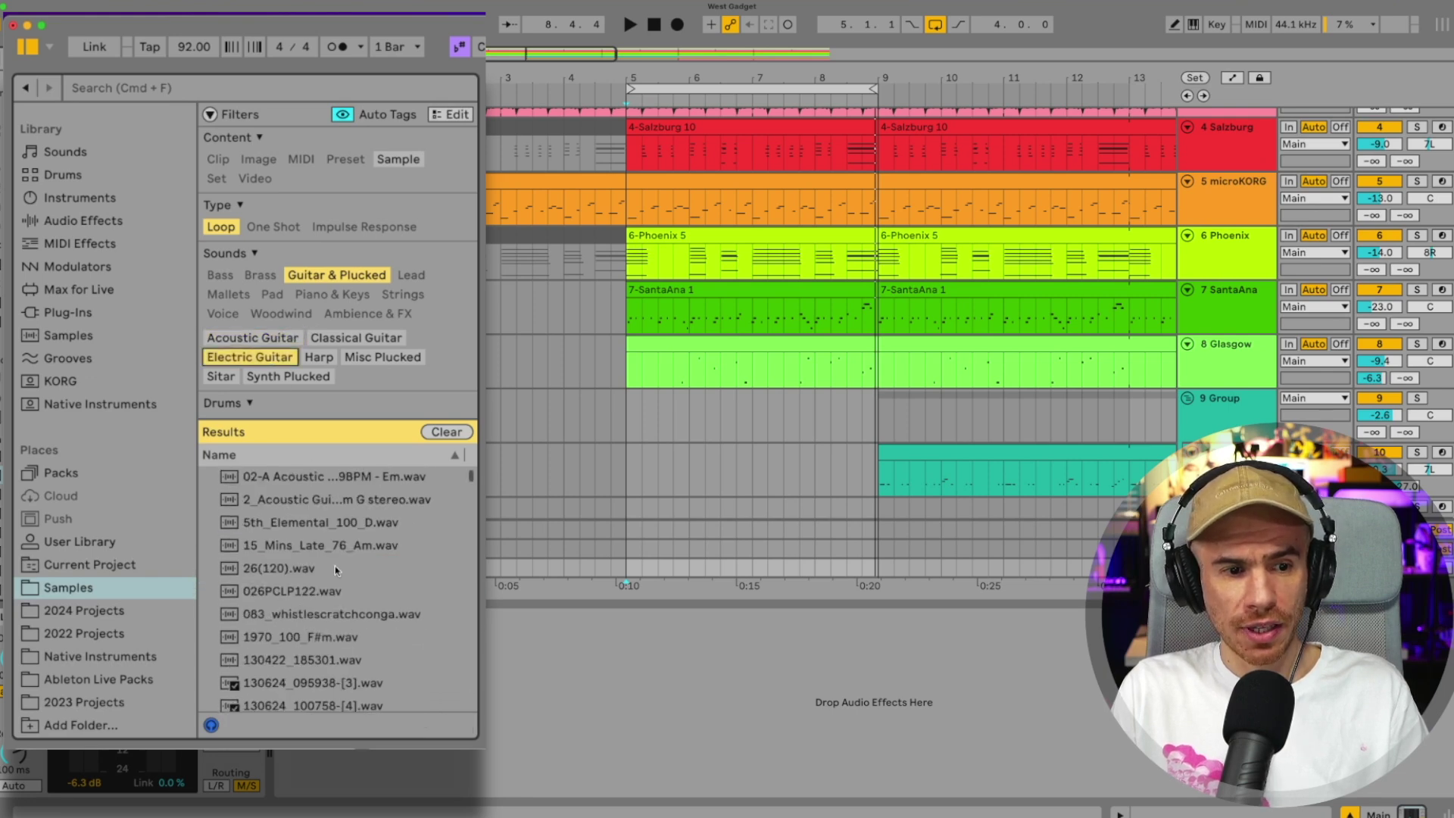
pyautogui.scroll(-5, 333, 579)
pyautogui.click(323, 587)
pyautogui.scroll(-5, 324, 588)
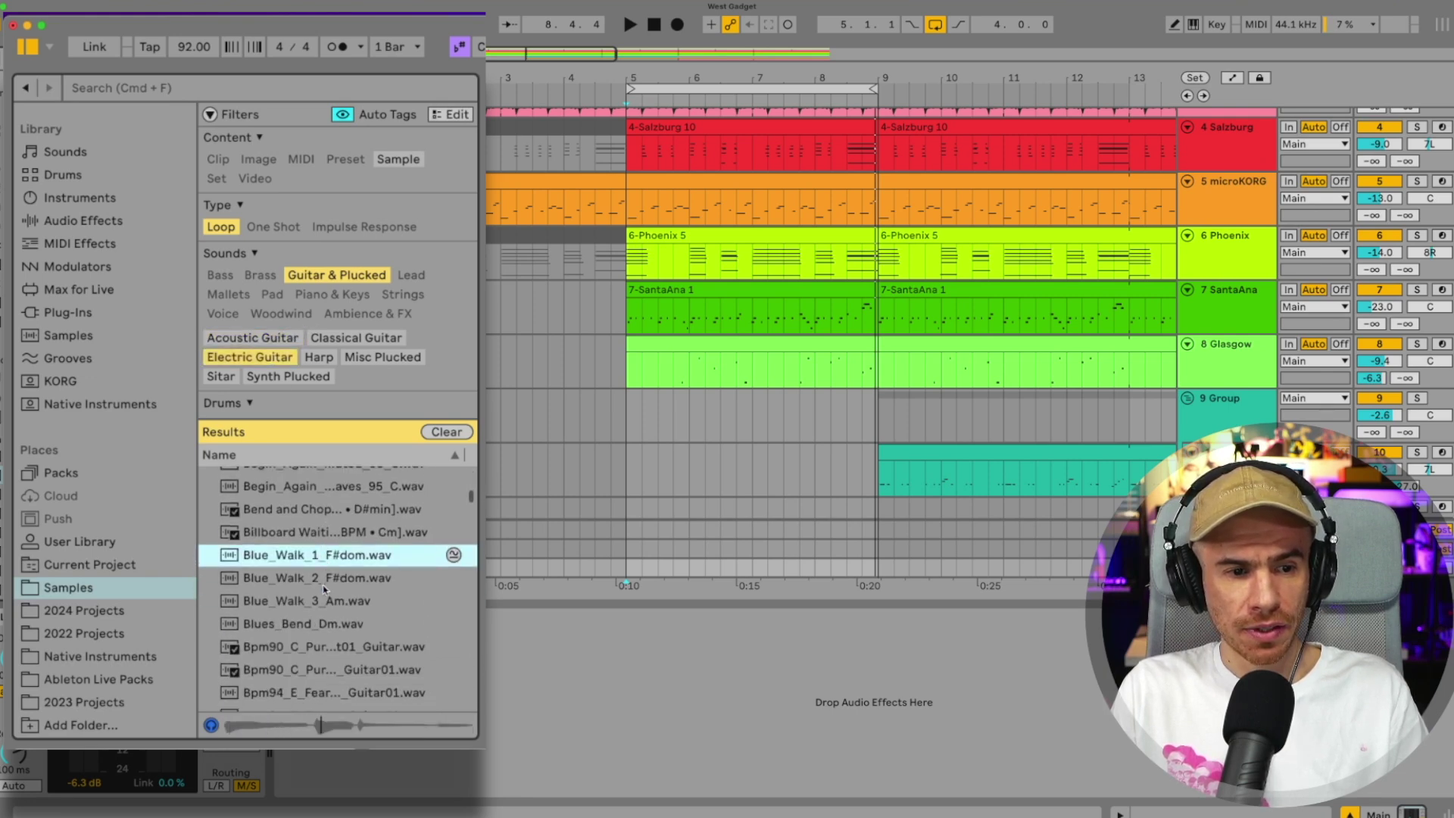
pyautogui.click(324, 592)
pyautogui.scroll(-2, 324, 590)
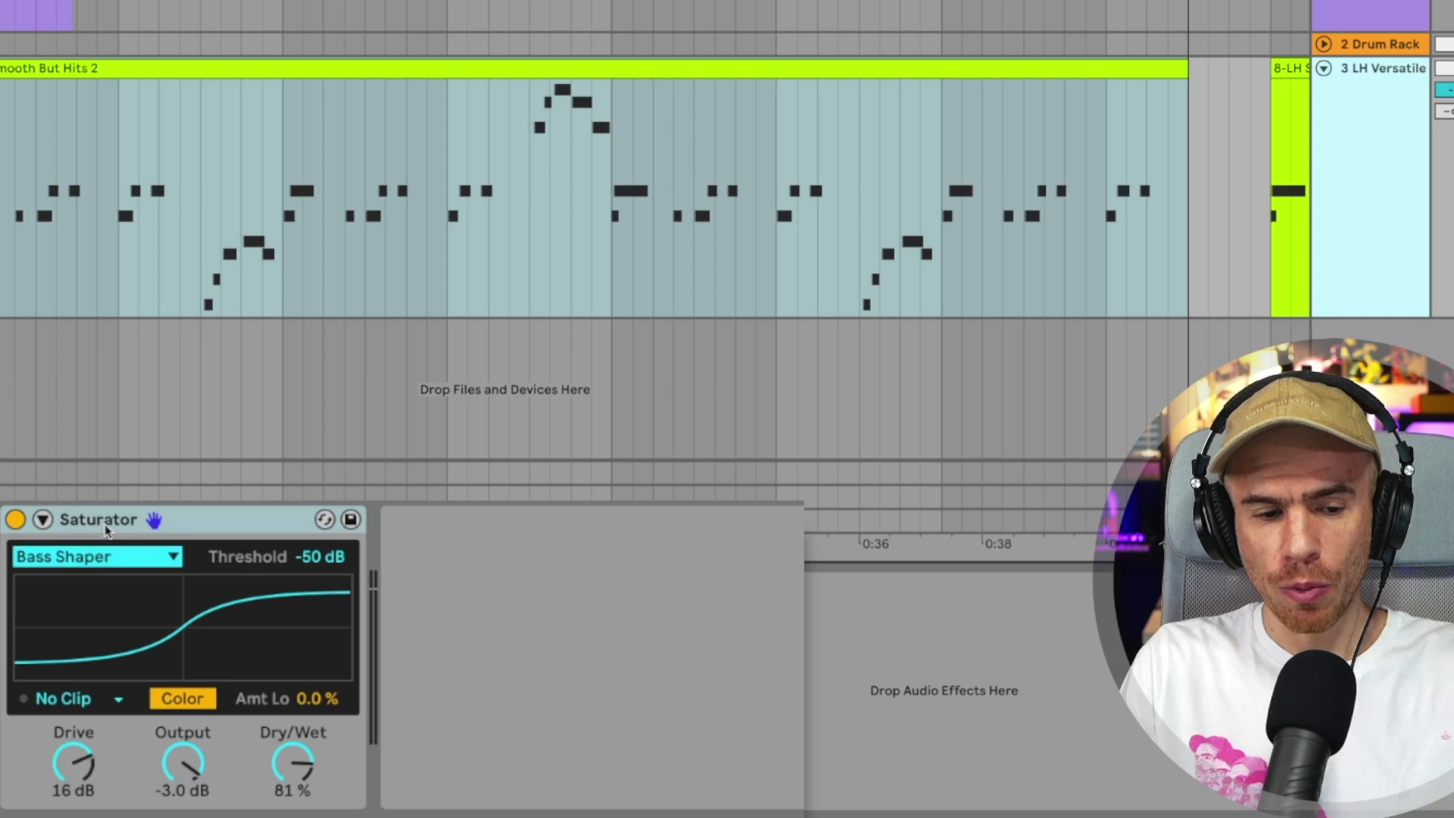
# Expand the Saturator to inspect its Color Curve and Waveshaper settings, try moving the low color point, and collapse it again.
pyautogui.click(42, 519)
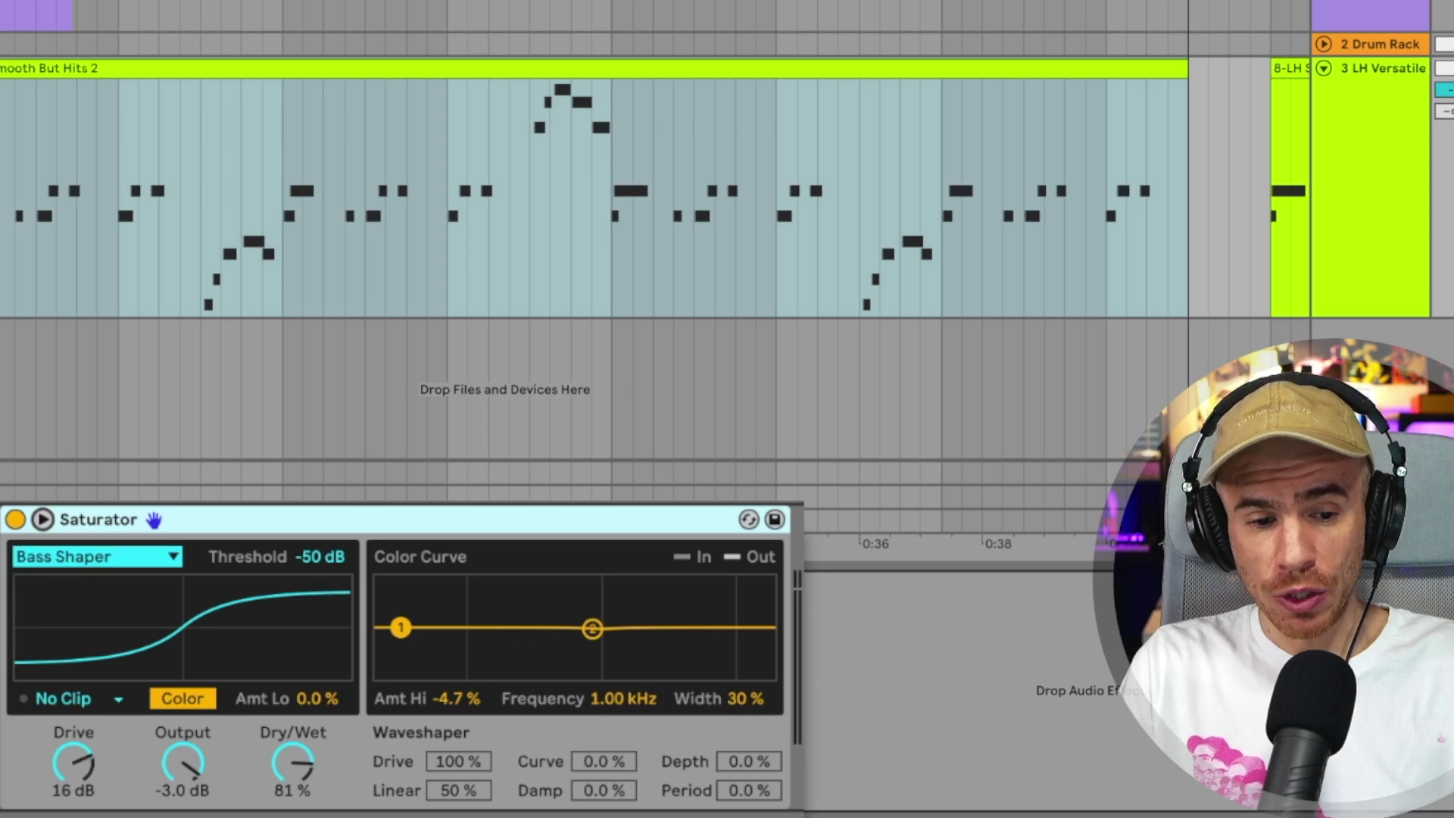
pyautogui.moveTo(401, 627)
pyautogui.mouseDown()
pyautogui.moveTo(401, 650)
pyautogui.moveTo(400, 632)
pyautogui.mouseUp()
pyautogui.click(43, 519)
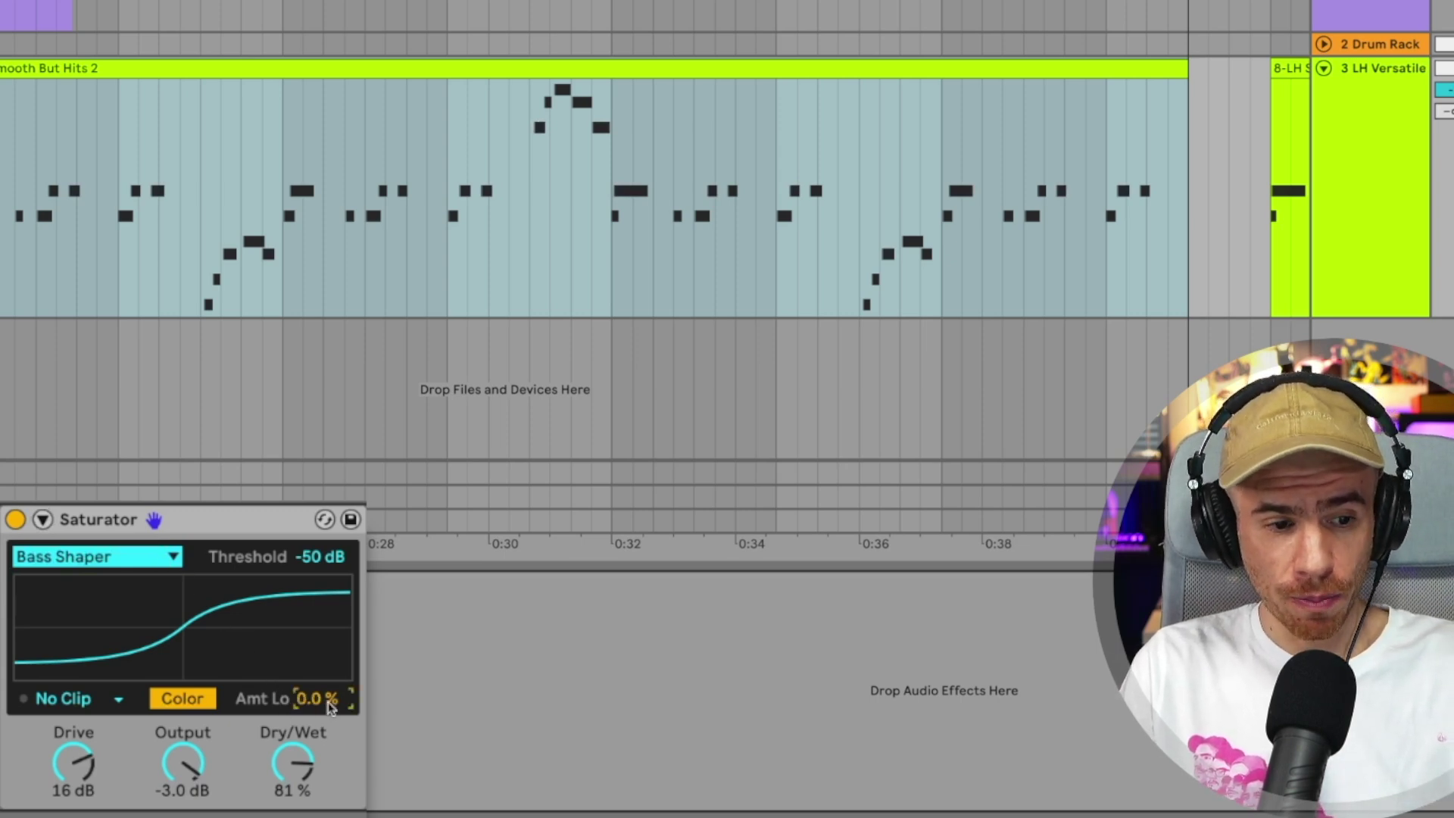
# Play the LH Versatile track while setting the Bass Shaper Saturator's Drive to 21 dB and adjusting its Dry/Wet.
pyautogui.press('space')
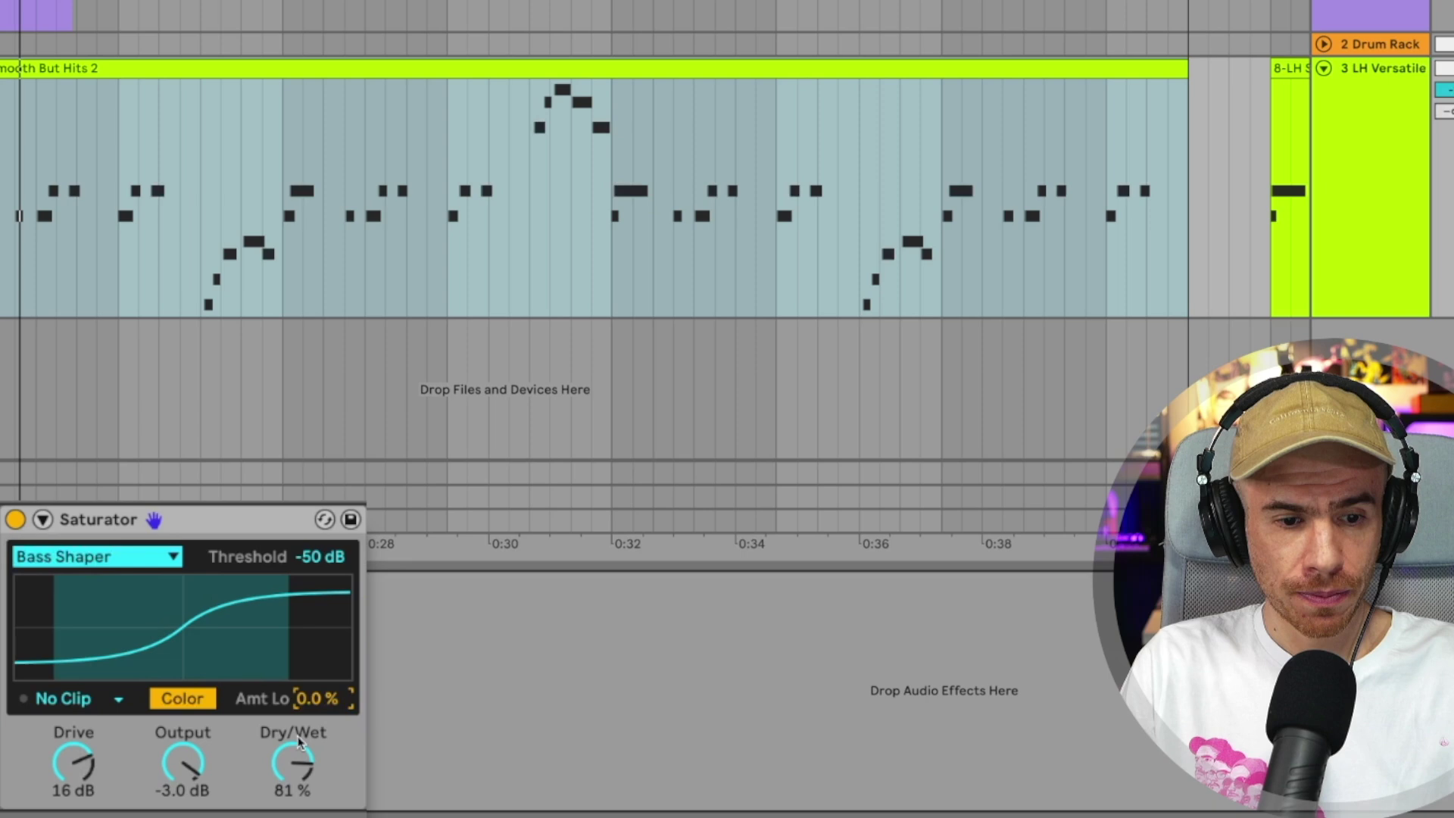
pyautogui.moveTo(73, 763)
pyautogui.mouseDown()
pyautogui.moveTo(73, 794)
pyautogui.moveTo(73, 747)
pyautogui.mouseUp()
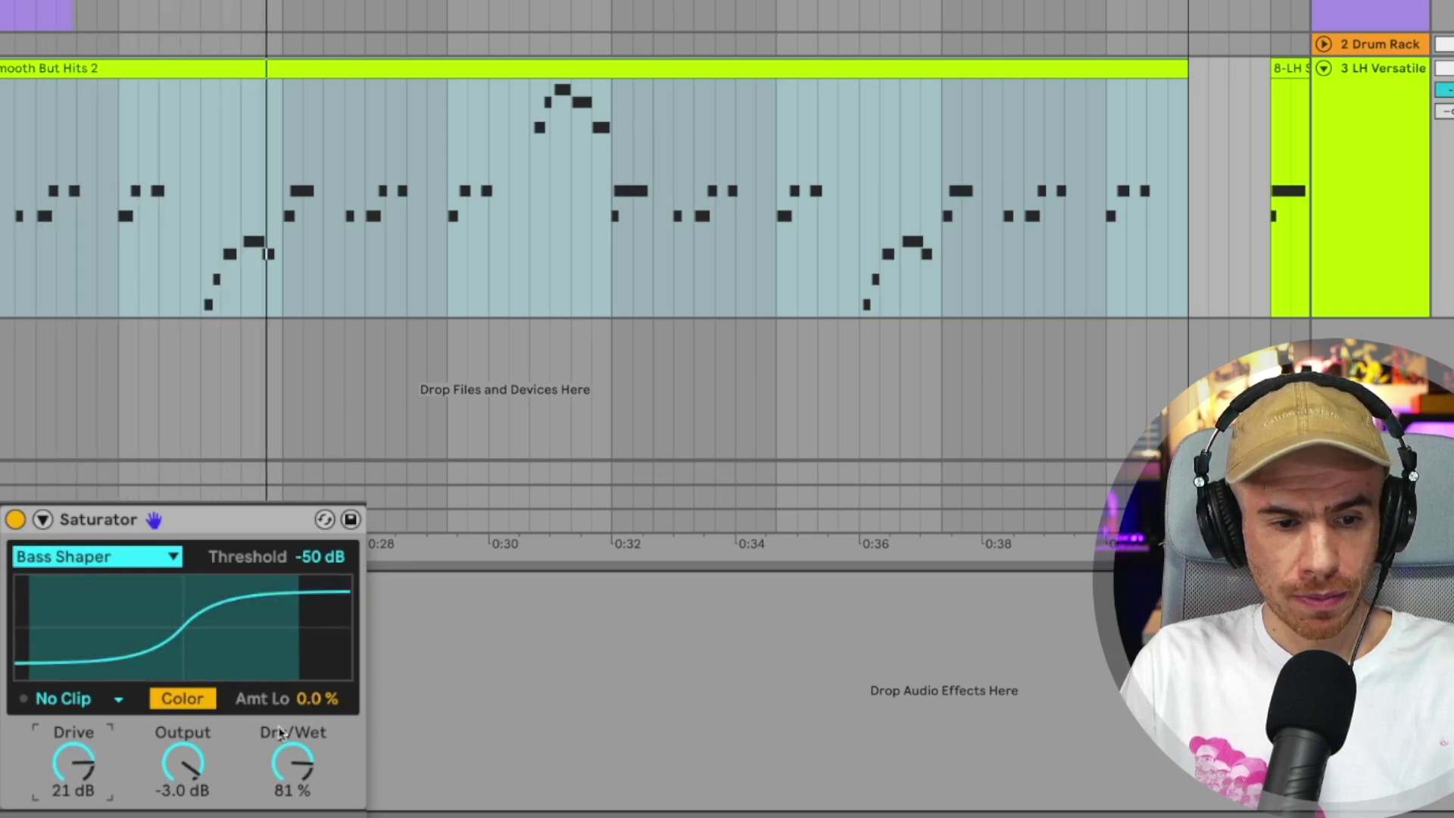
pyautogui.press('space')
pyautogui.moveTo(306, 757); pyautogui.dragTo(321, 713)
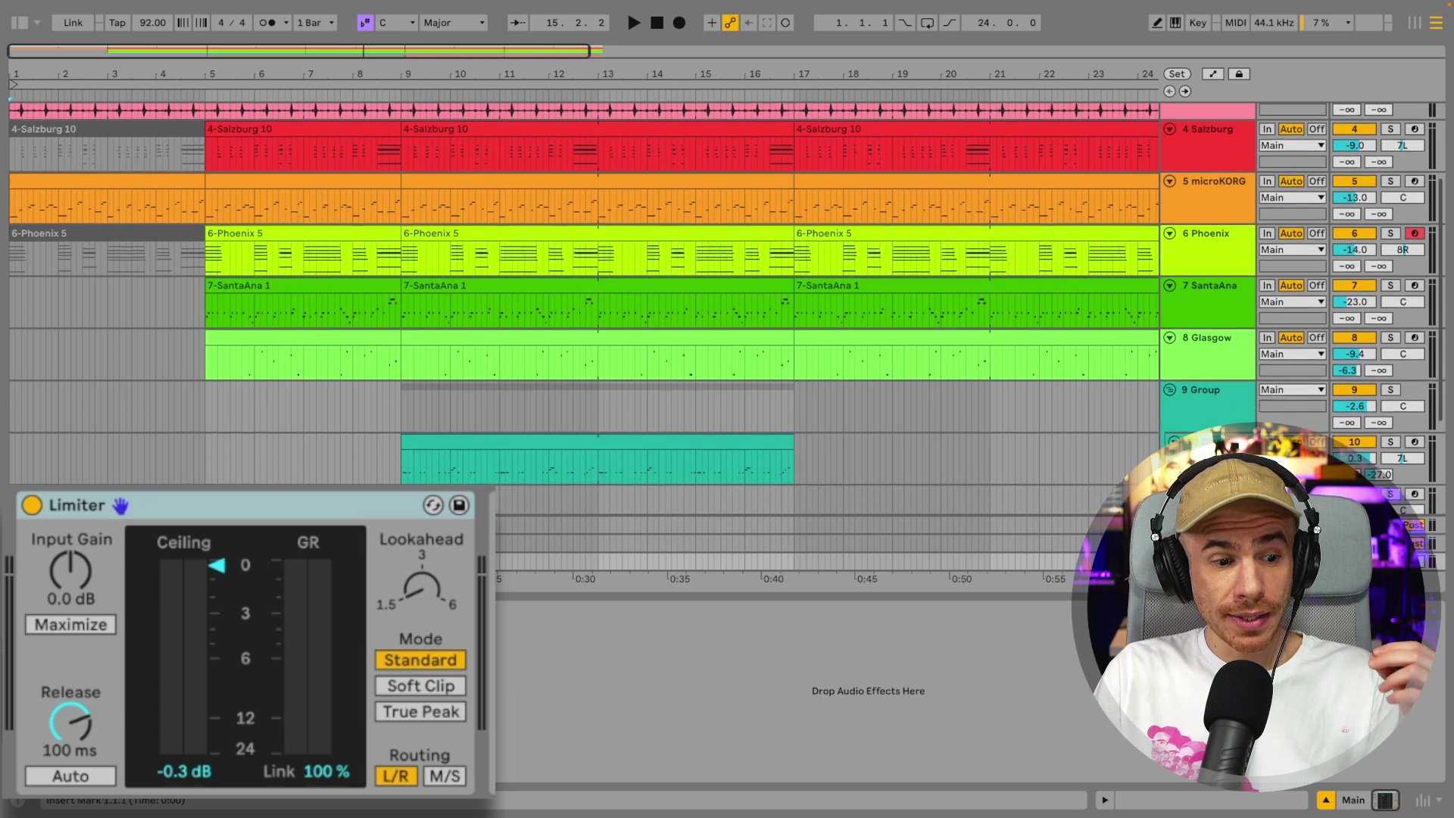
# Set the Limiter's Ceiling to -7.5 dB.
pyautogui.scroll(-1, 583, 296)
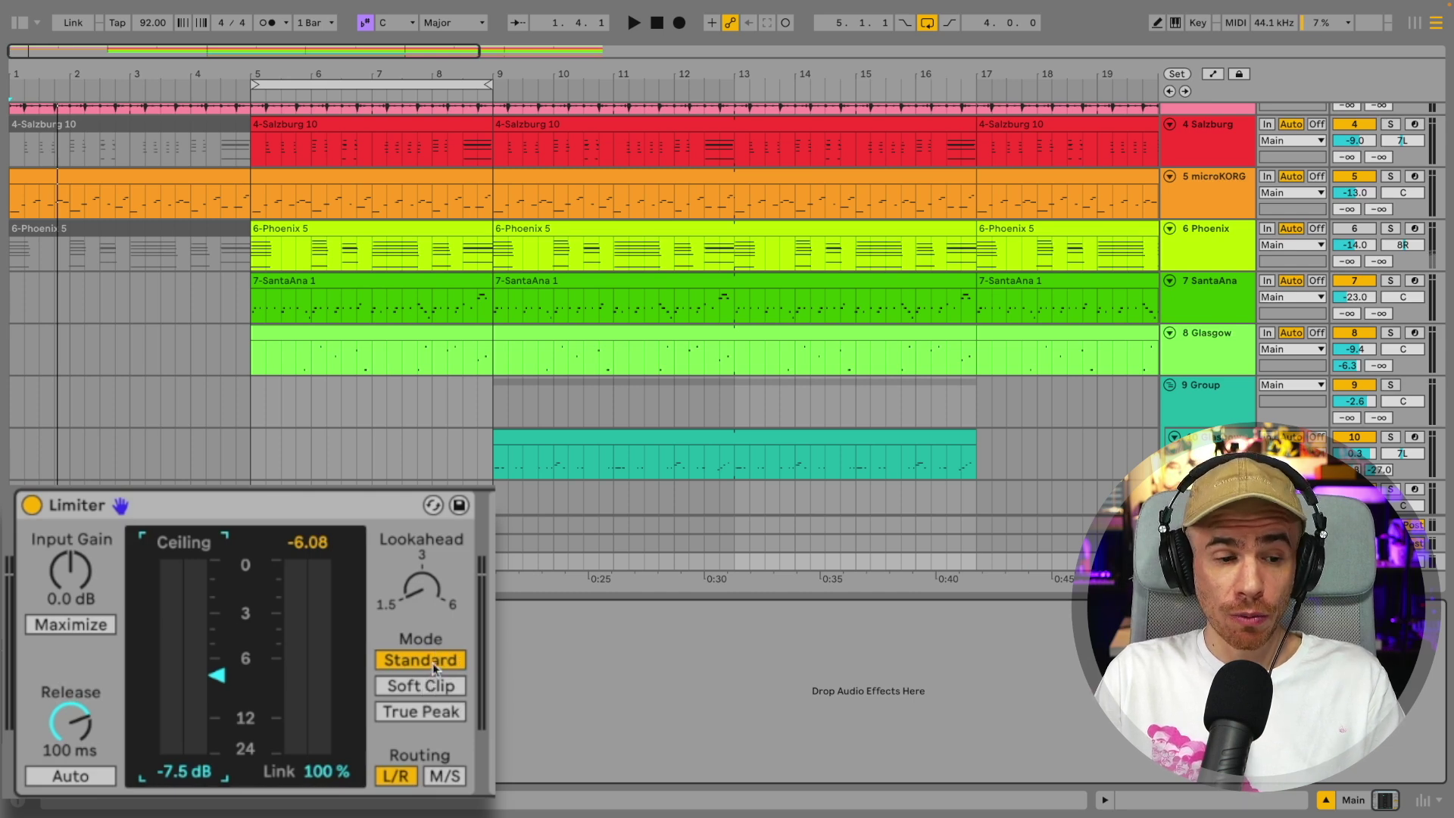
# Switch the Limiter to Soft Clip mode and, during playback, set its Ceiling to -11 dB and Input Gain to 2.3 dB.
pyautogui.click(428, 688)
pyautogui.press('space')
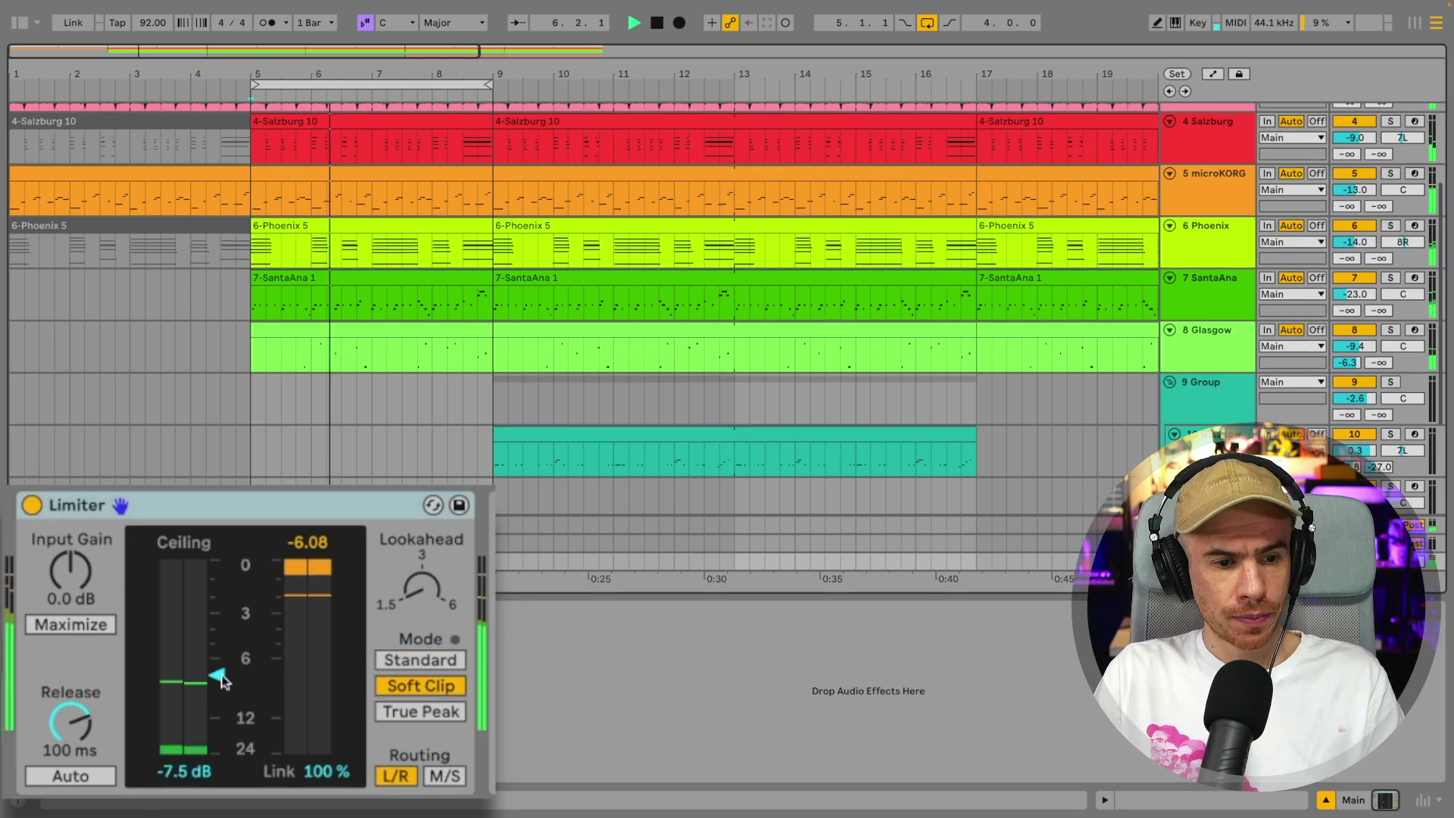
pyautogui.moveTo(217, 674); pyautogui.dragTo(217, 706)
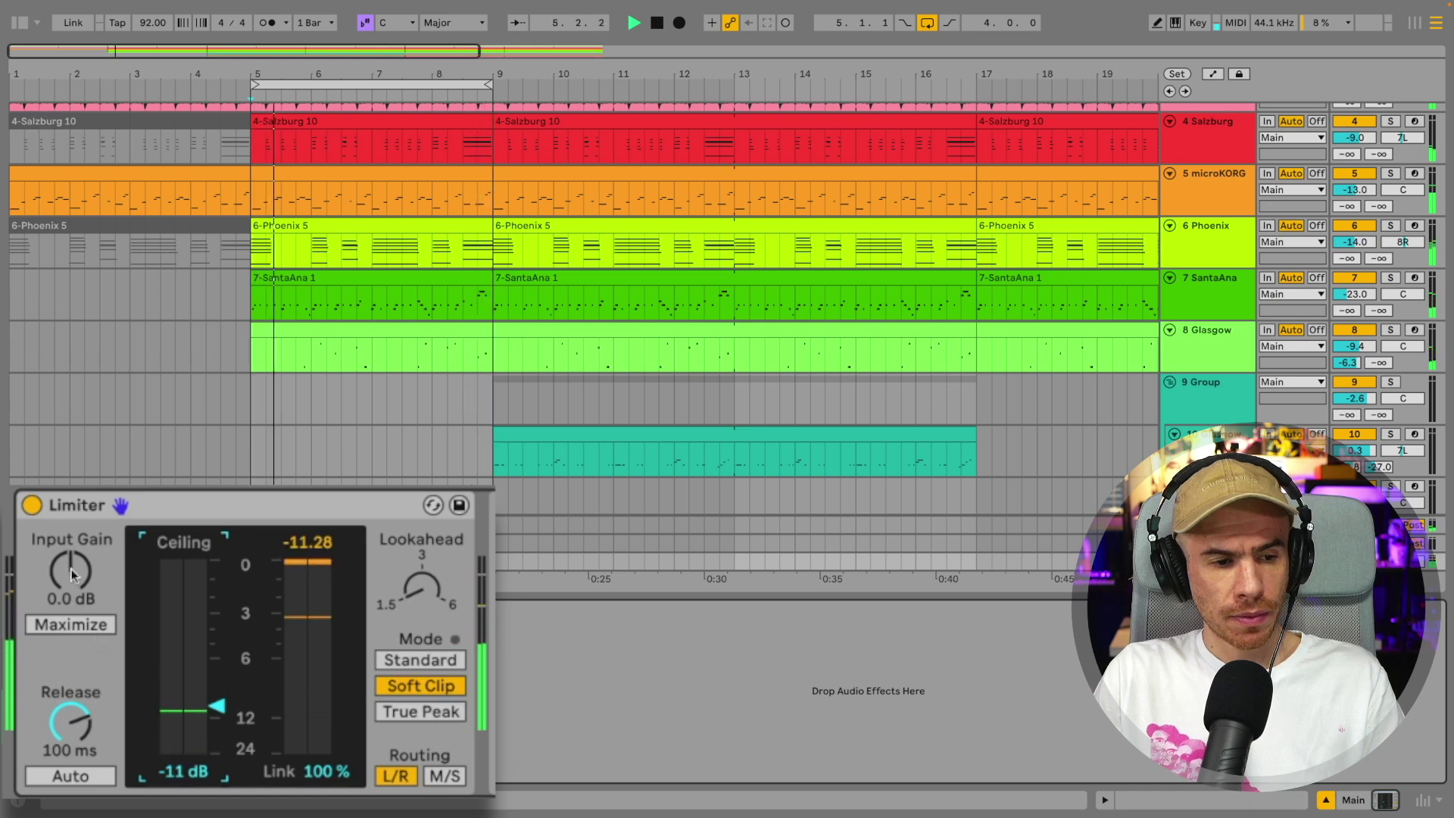
pyautogui.moveTo(70, 569)
pyautogui.mouseDown()
pyautogui.moveTo(70, 538)
pyautogui.moveTo(71, 552)
pyautogui.mouseUp()
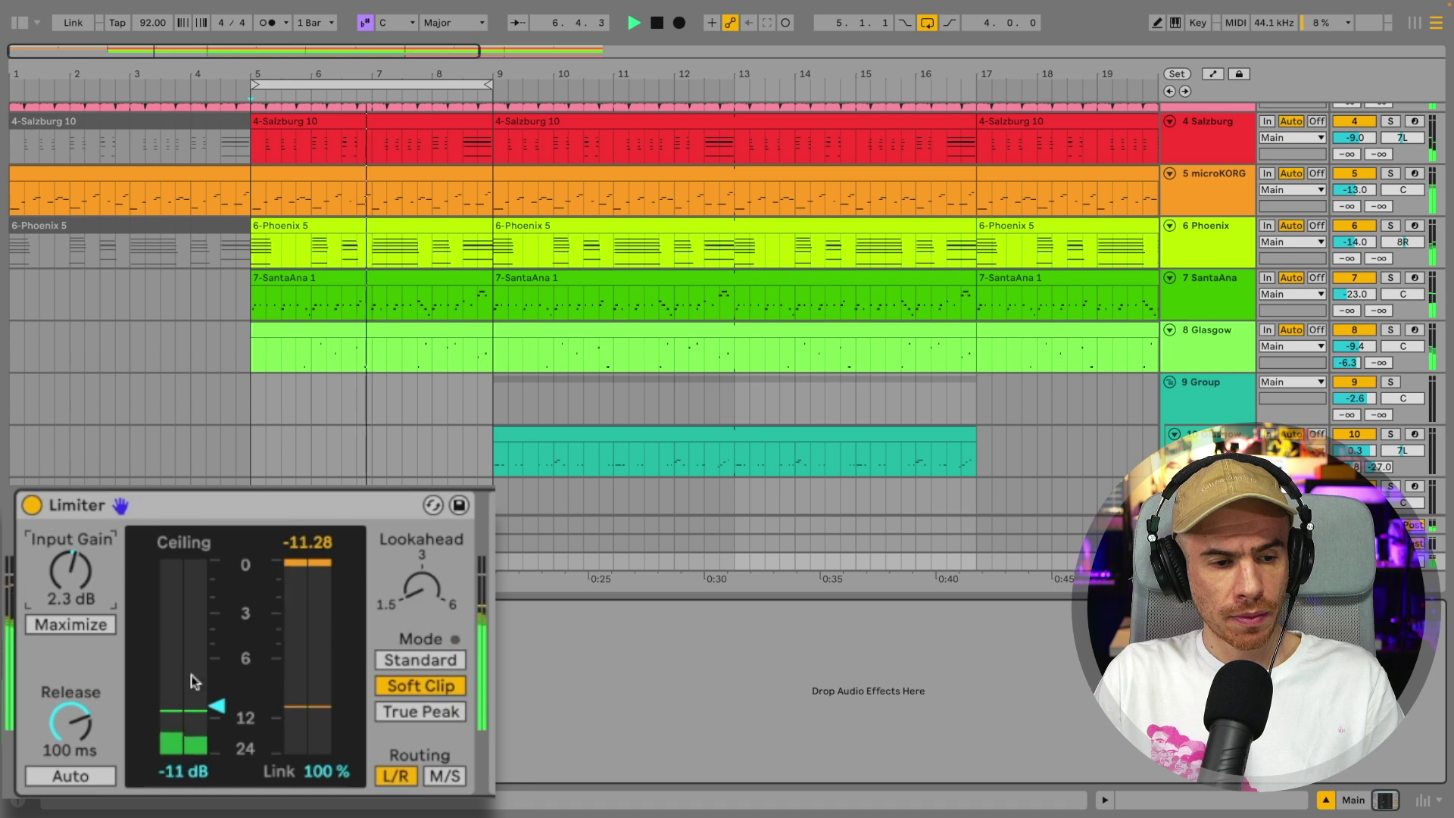
pyautogui.moveTo(218, 706)
pyautogui.mouseDown()
pyautogui.moveTo(217, 728)
pyautogui.moveTo(217, 709)
pyautogui.mouseUp()
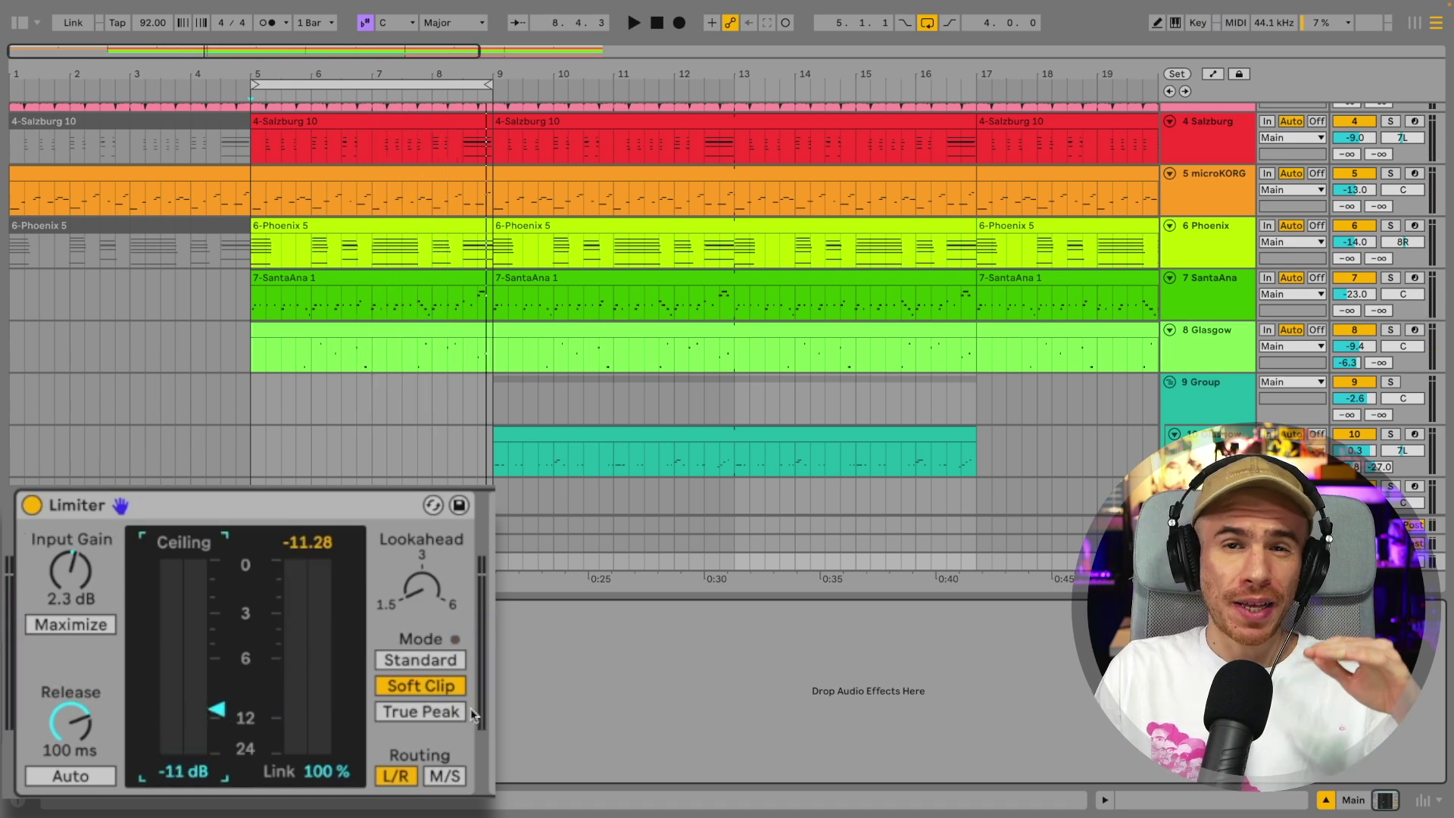
pyautogui.press('space')
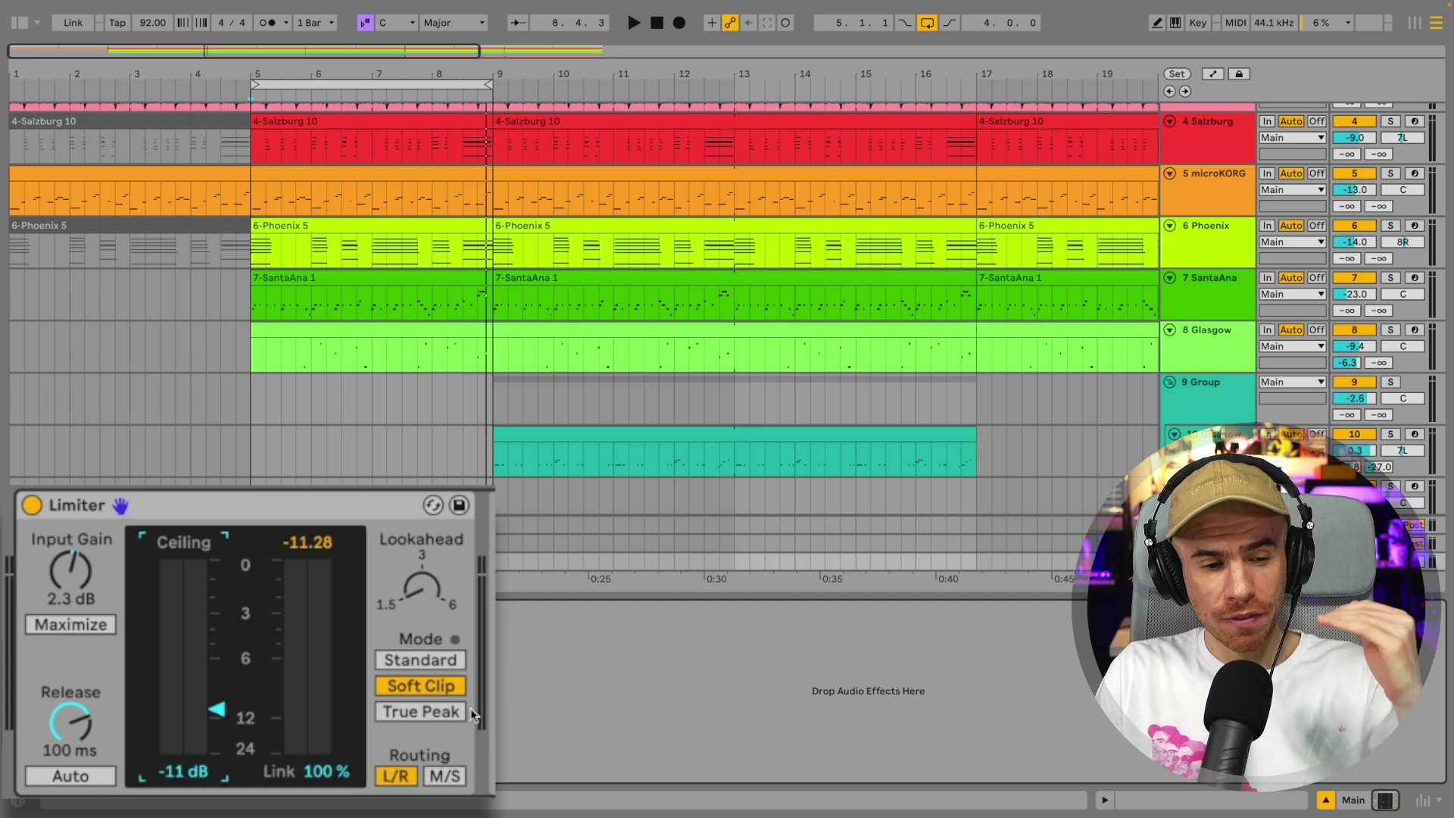
# Switch the Limiter to True Peak mode, reduce Input Gain to 1.1 dB, and enable Maximize.
pyautogui.click(441, 714)
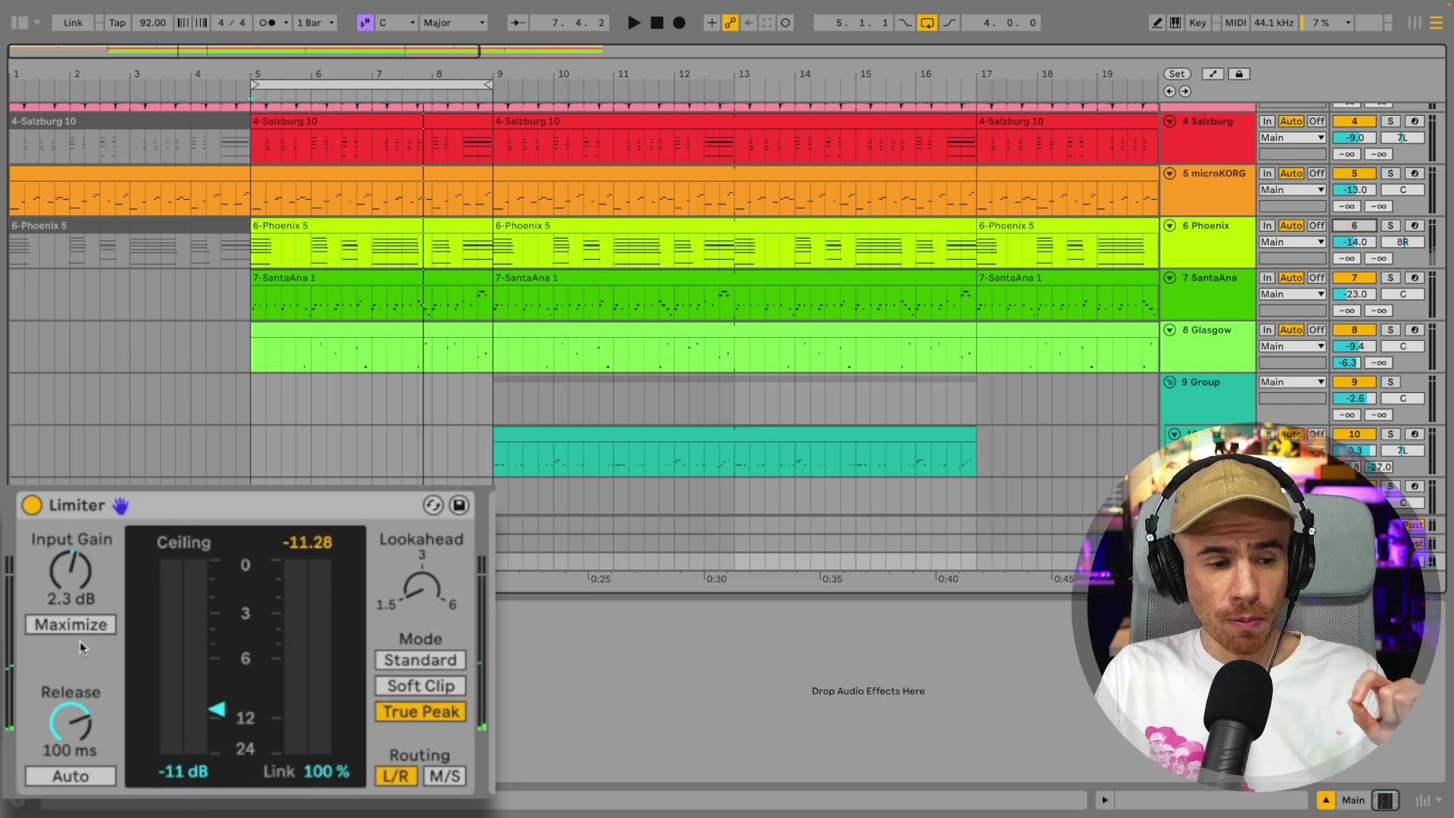
pyautogui.moveTo(77, 602); pyautogui.dragTo(77, 612)
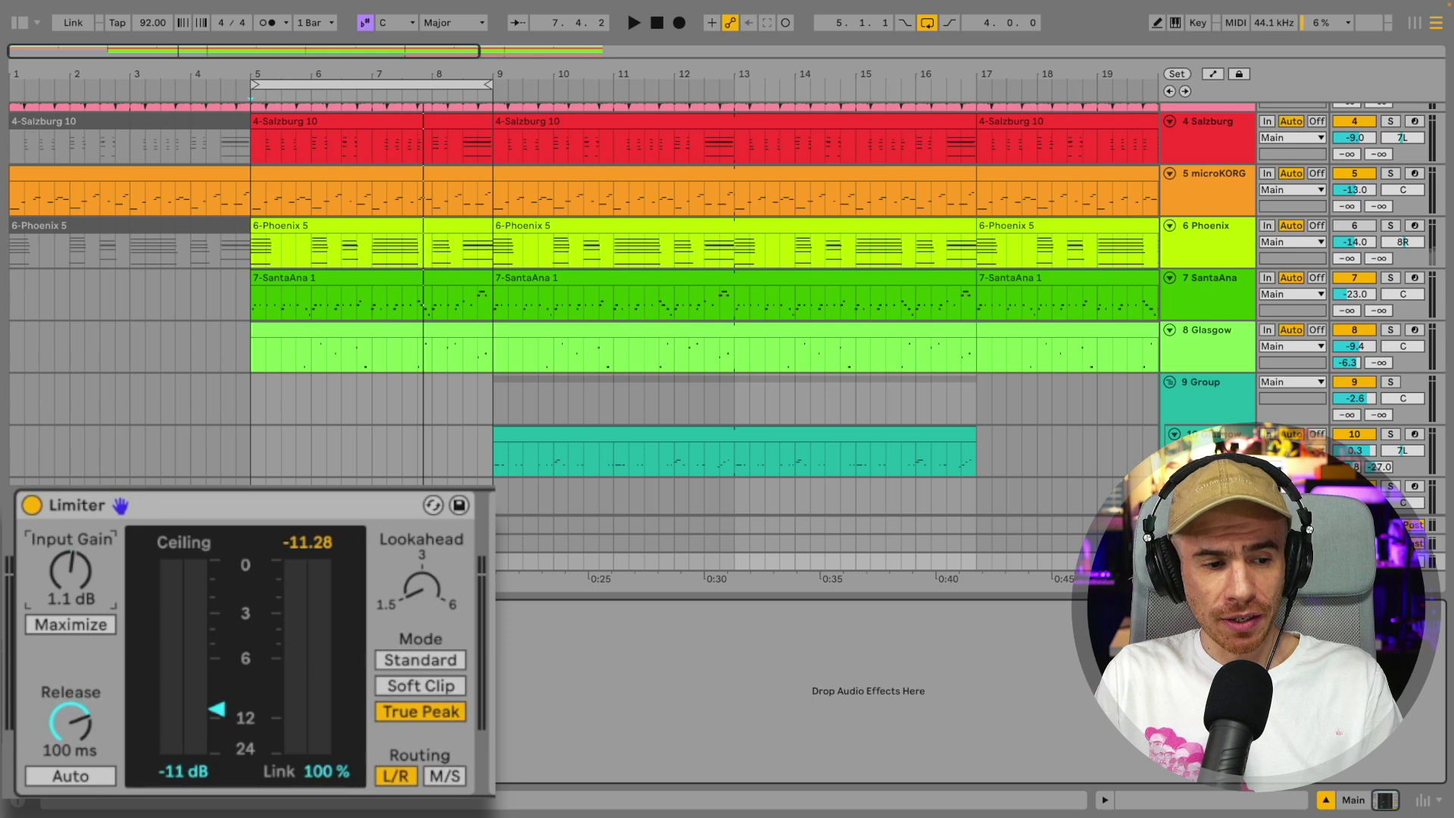
pyautogui.click(74, 624)
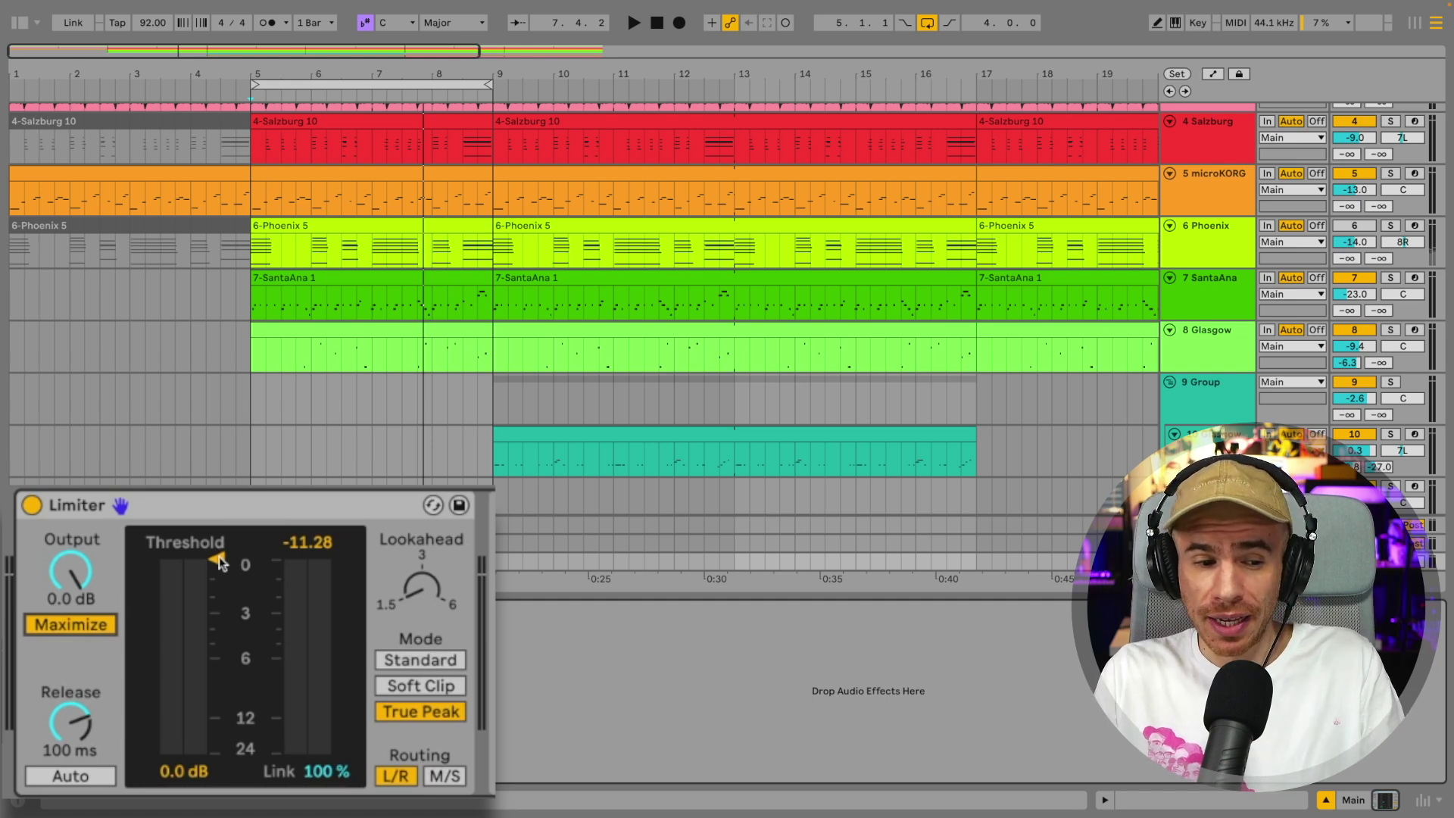
# Play the arrangement while lowering the Limiter's Threshold to about -8.1 dB.
pyautogui.press('space')
pyautogui.moveTo(218, 559); pyautogui.dragTo(217, 650)
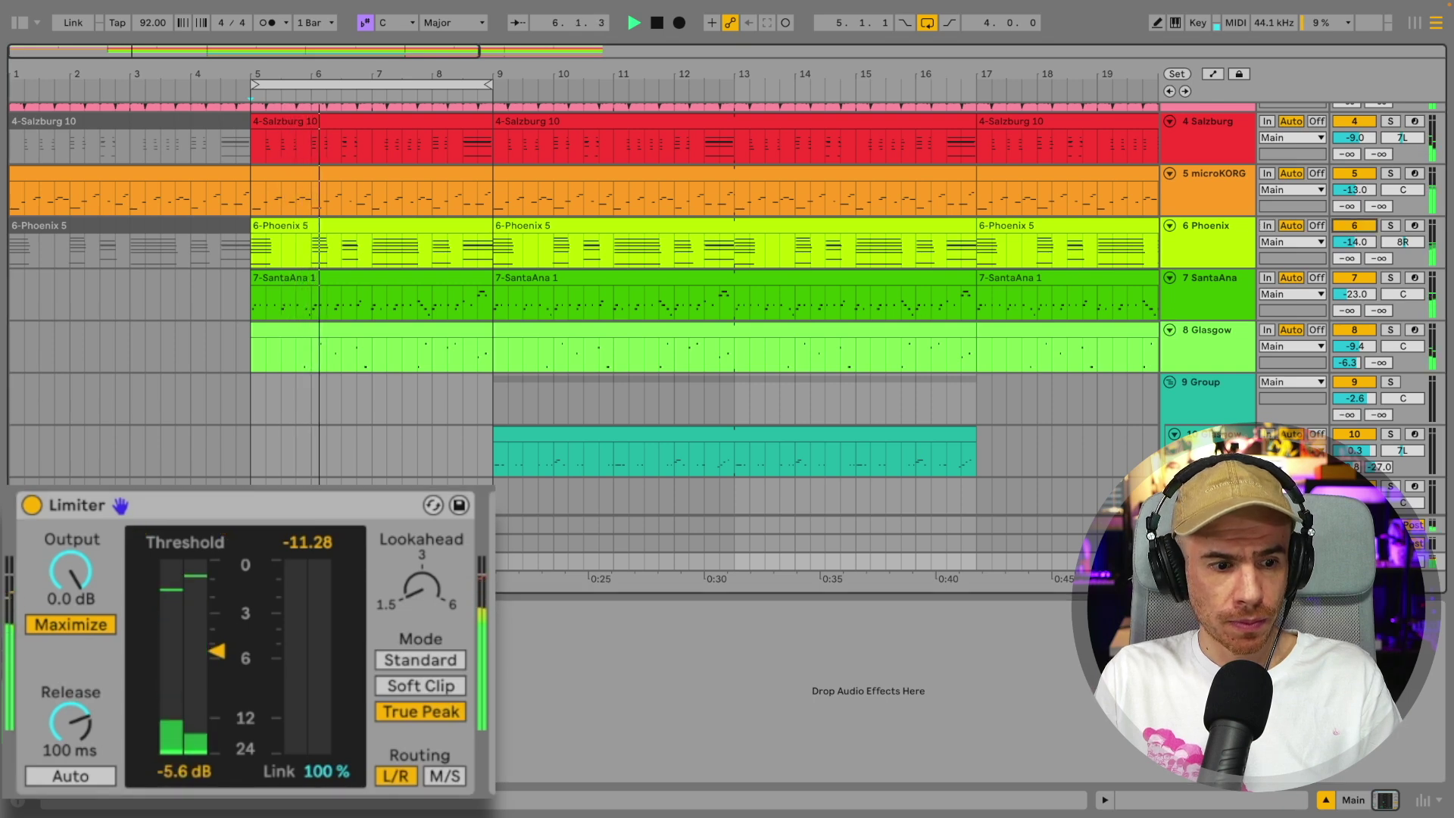
pyautogui.moveTo(217, 652); pyautogui.dragTo(222, 693)
# Compare the Limiter's Soft Clip and Standard modes during playback, settle on Soft Clip, and lower the Threshold to -9.5 dB.
pyautogui.click(419, 687)
pyautogui.click(401, 661)
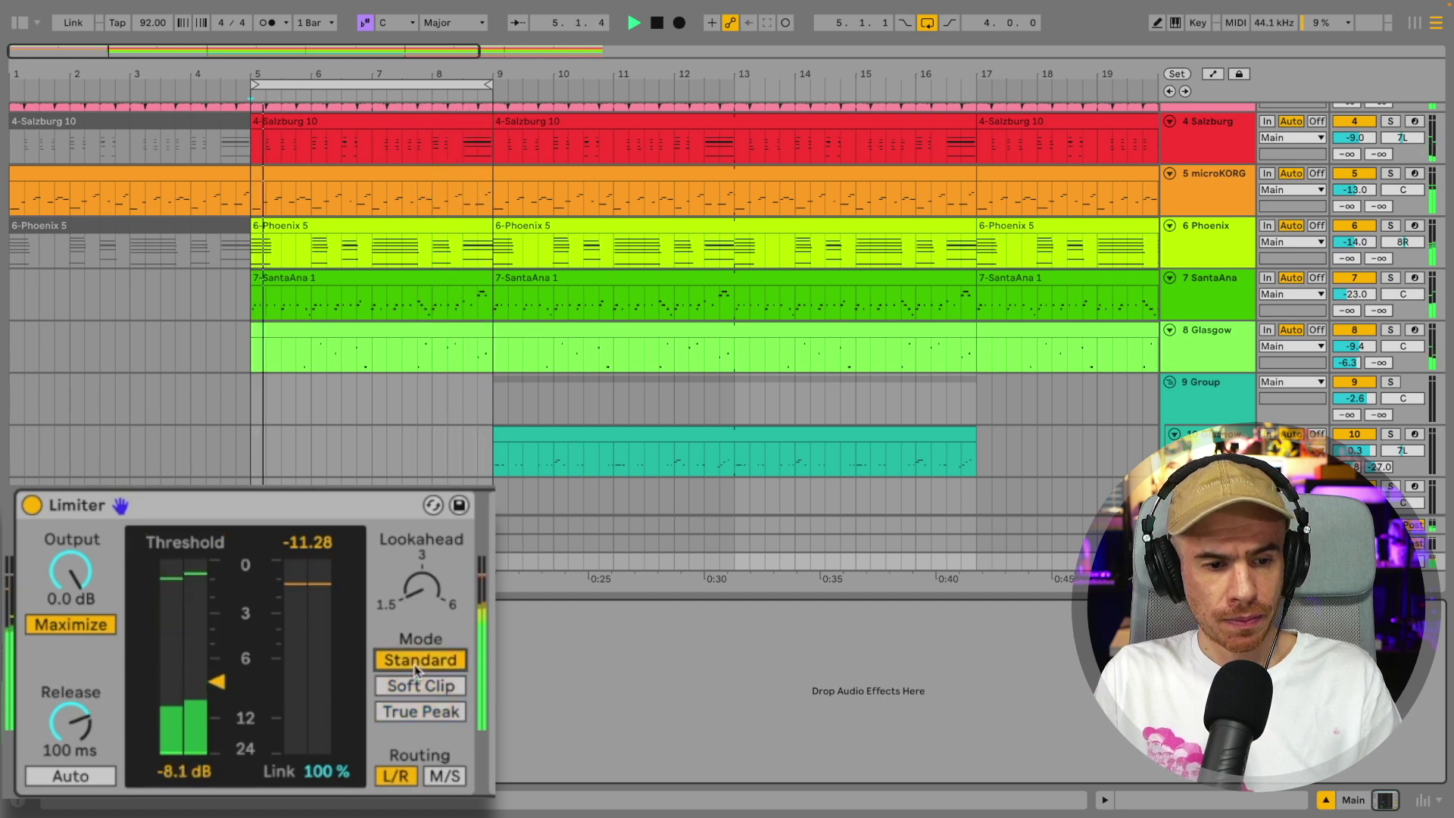
pyautogui.click(390, 686)
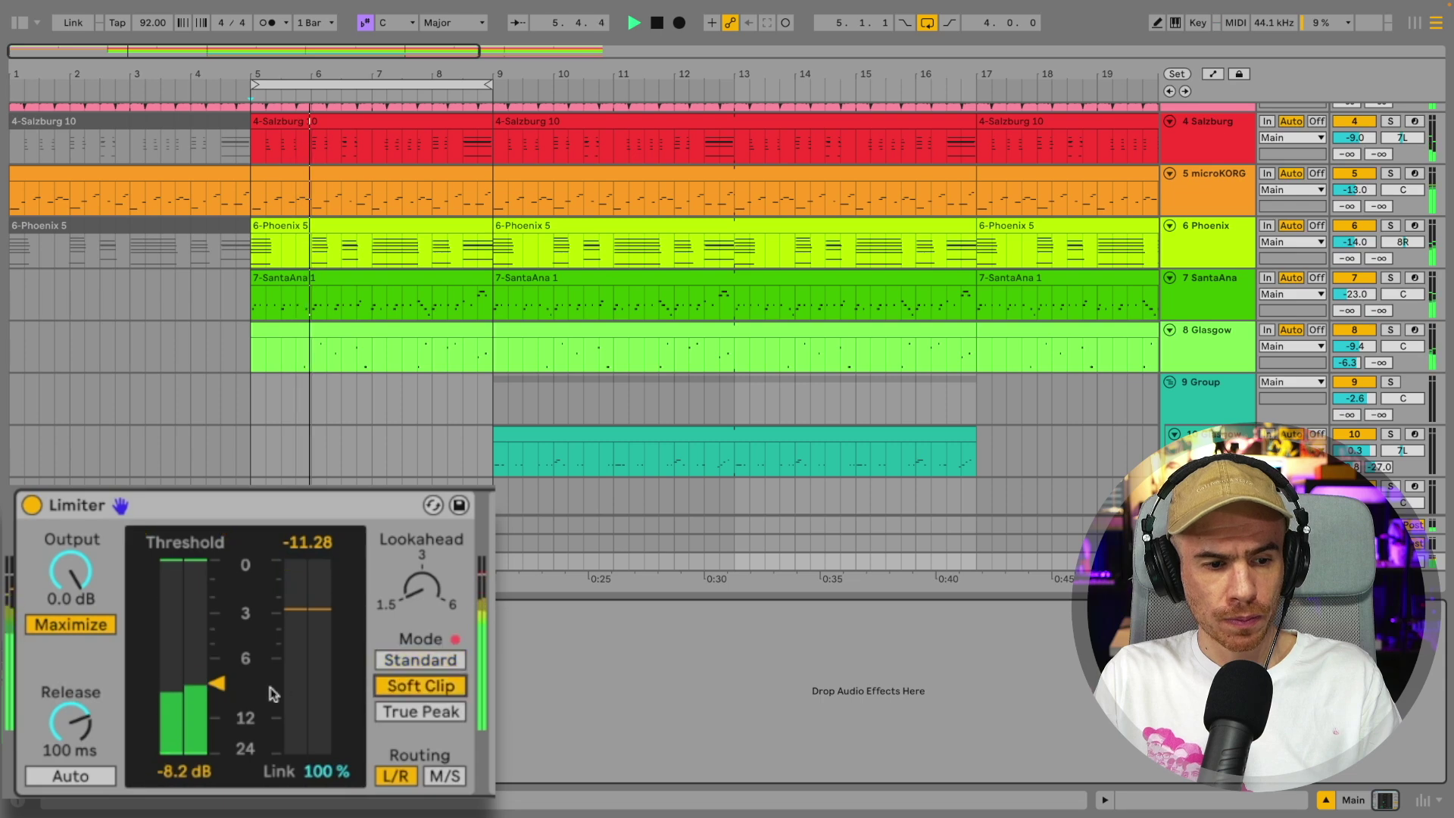
pyautogui.moveTo(219, 684); pyautogui.dragTo(218, 691)
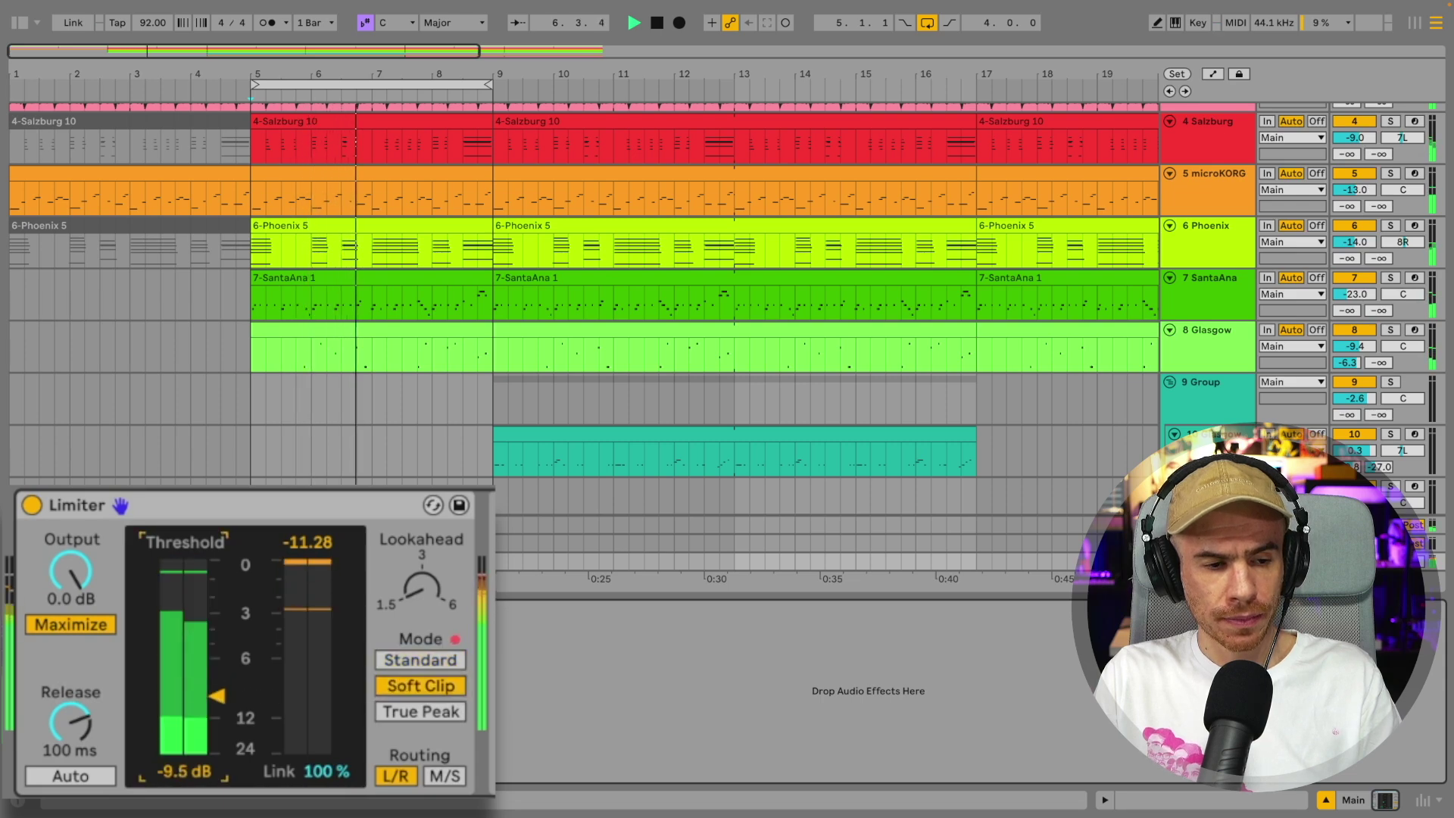